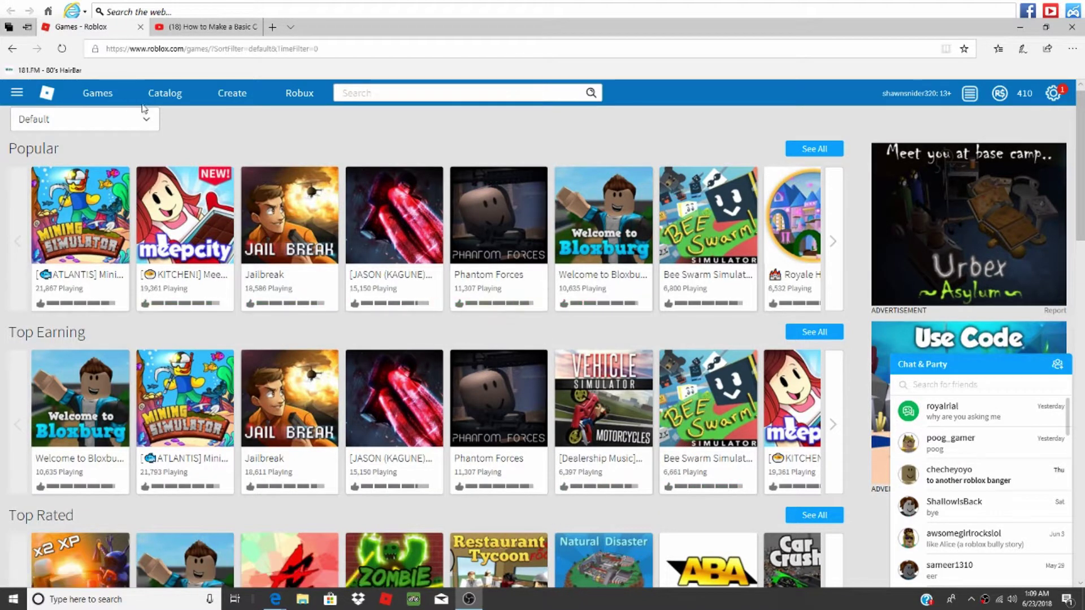
Step: Open Place Number 1 from the Create page's My Creations in Roblox Studio
{"action": "left_click", "coordinate": [223, 101]}
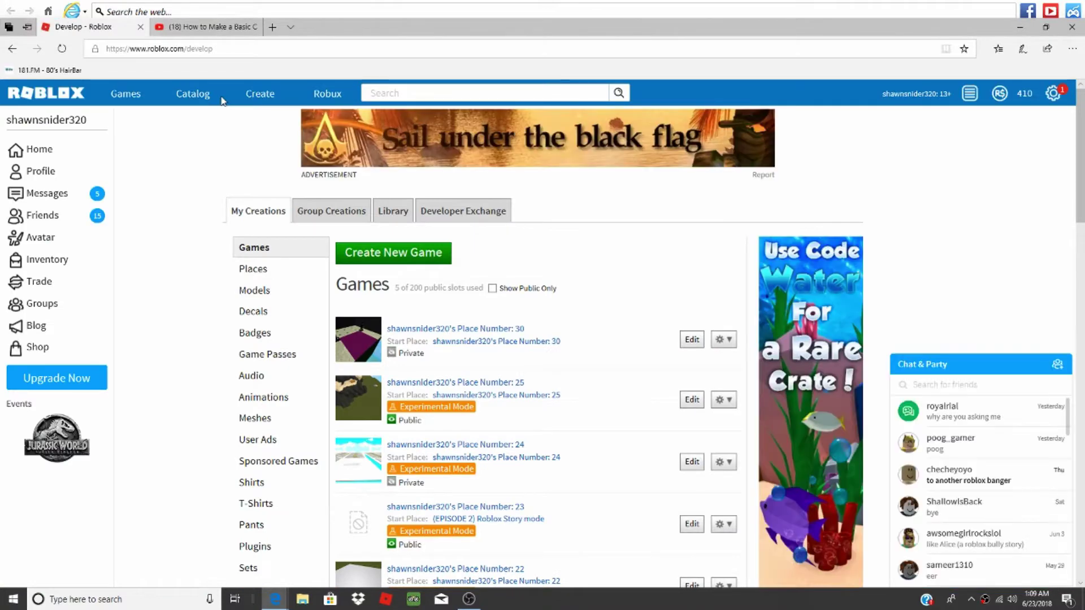
{"action": "scroll", "coordinate": [313, 260], "scroll_direction": "down", "scroll_amount": 4}
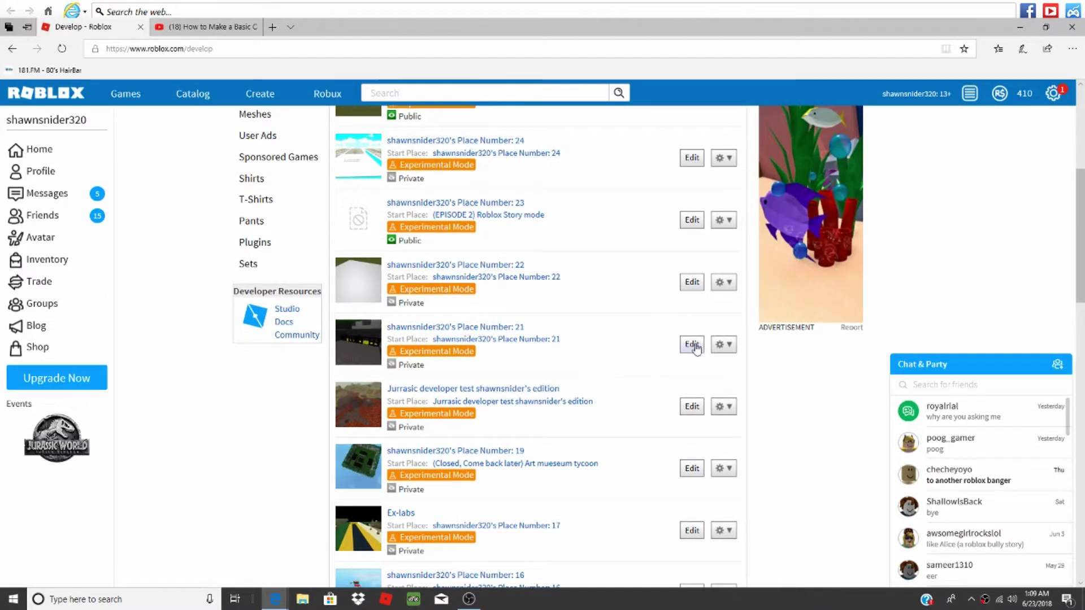
{"action": "scroll", "coordinate": [706, 378], "scroll_direction": "down", "scroll_amount": 2}
{"action": "scroll", "coordinate": [712, 424], "scroll_direction": "down", "scroll_amount": 2}
{"action": "scroll", "coordinate": [714, 444], "scroll_direction": "down", "scroll_amount": 1}
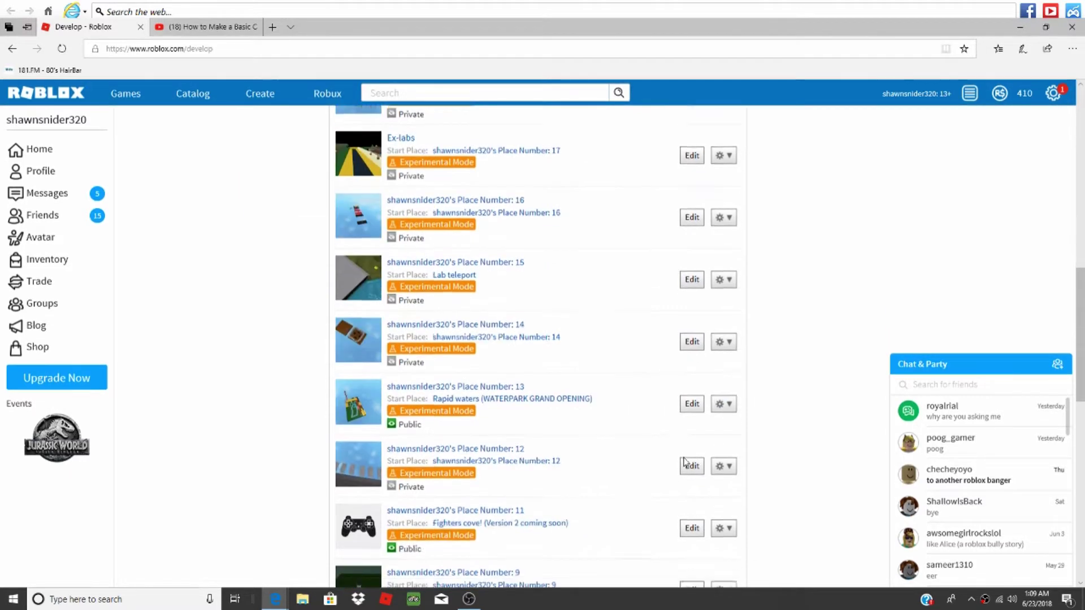
{"action": "scroll", "coordinate": [686, 462], "scroll_direction": "down", "scroll_amount": 1}
{"action": "scroll", "coordinate": [687, 460], "scroll_direction": "down", "scroll_amount": 1}
{"action": "scroll", "coordinate": [719, 368], "scroll_direction": "down", "scroll_amount": 2}
{"action": "scroll", "coordinate": [698, 376], "scroll_direction": "down", "scroll_amount": 3}
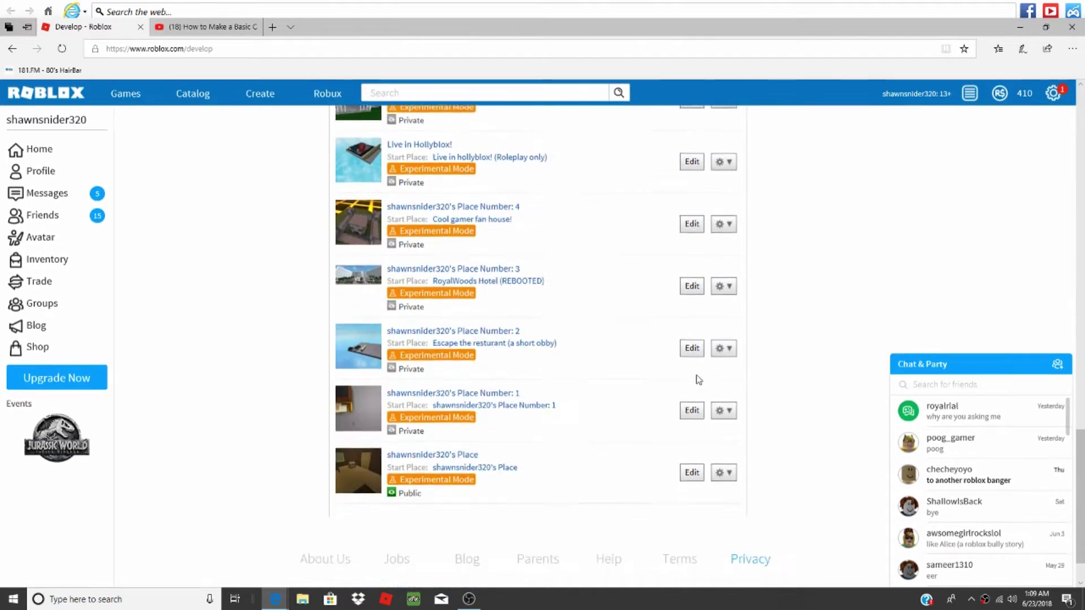
{"action": "scroll", "coordinate": [755, 370], "scroll_direction": "down", "scroll_amount": 1}
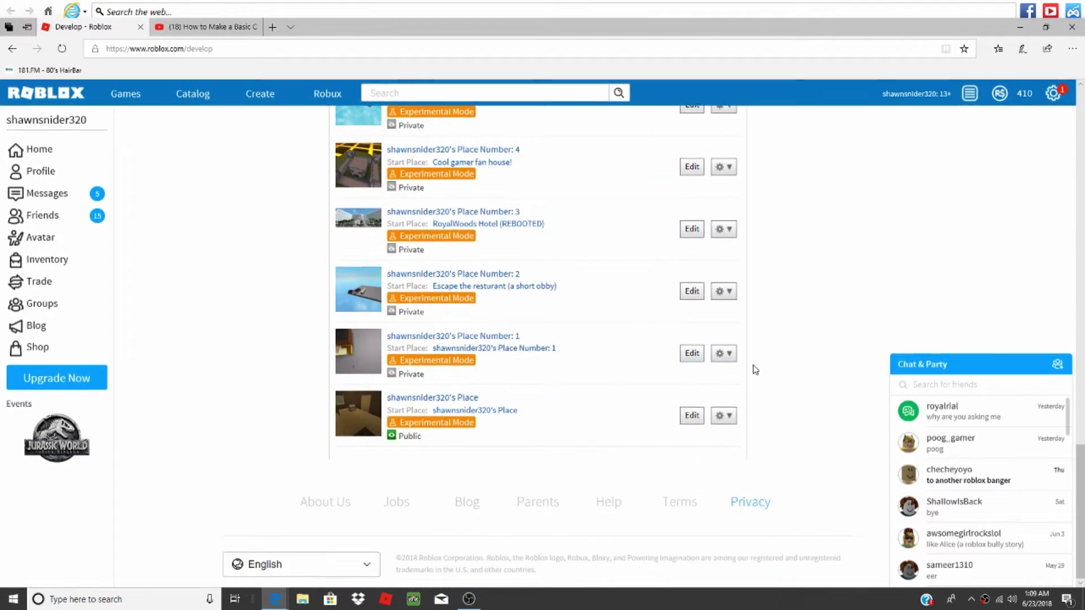
{"action": "left_click", "coordinate": [684, 355]}
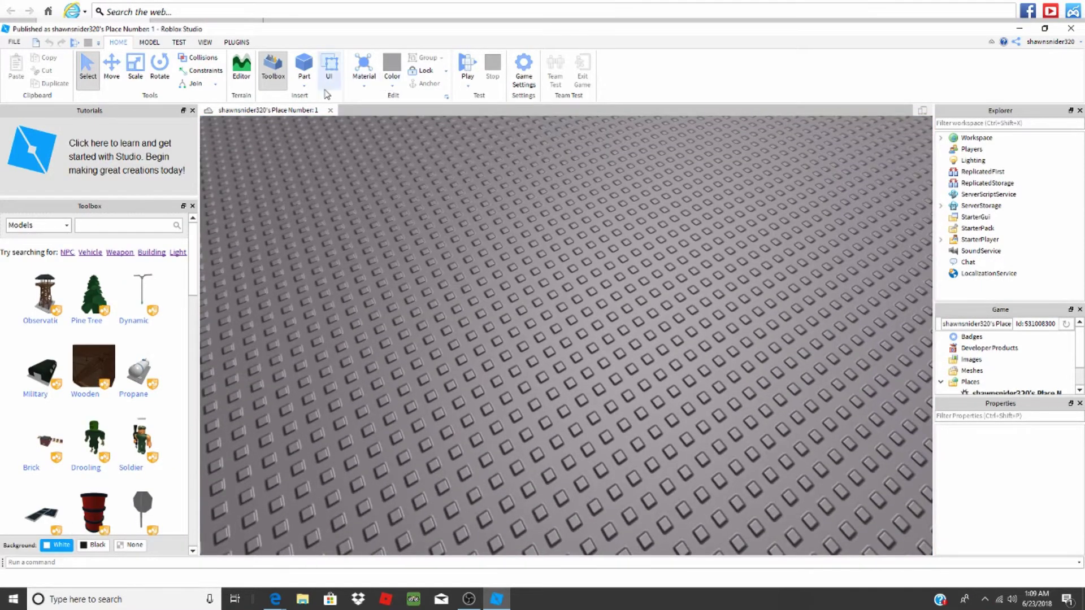
Step: On the MODEL tab, replace the 90-degree rotate snap value with 22.5
{"action": "left_click", "coordinate": [304, 87]}
{"action": "left_click", "coordinate": [150, 42]}
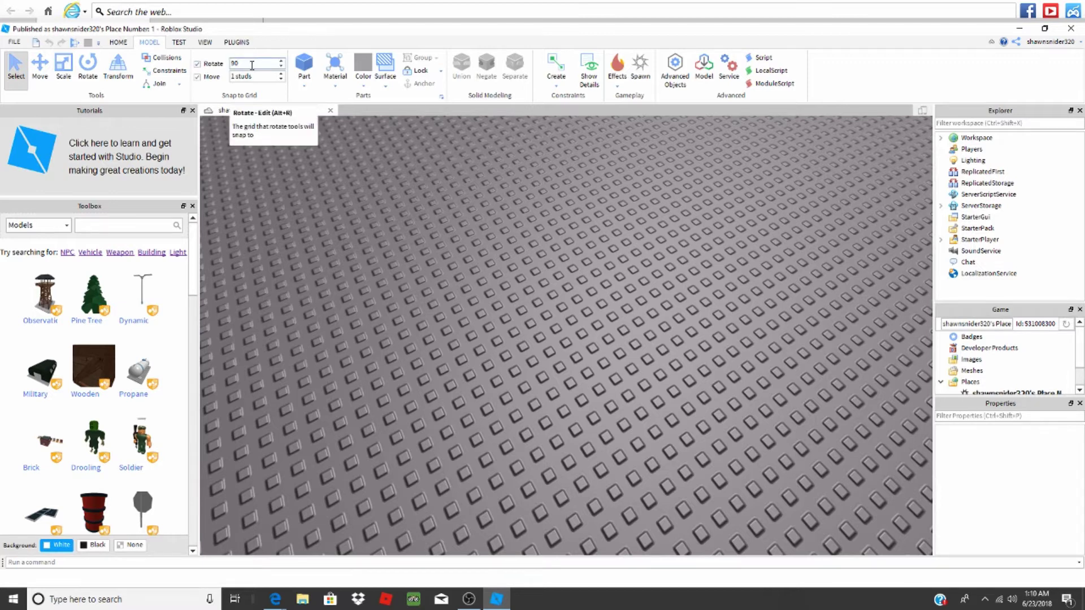
{"action": "key", "text": "BackSpace"}
{"action": "type", "text": "22.5"}
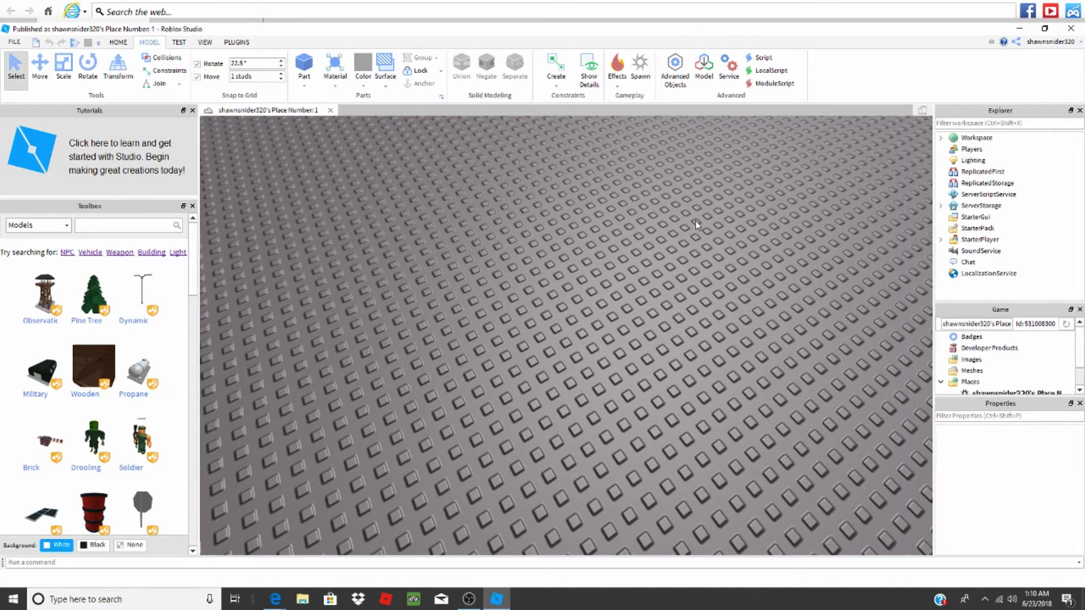
{"action": "right_click_drag", "start_coordinate": [696, 224], "coordinate": [697, 224]}
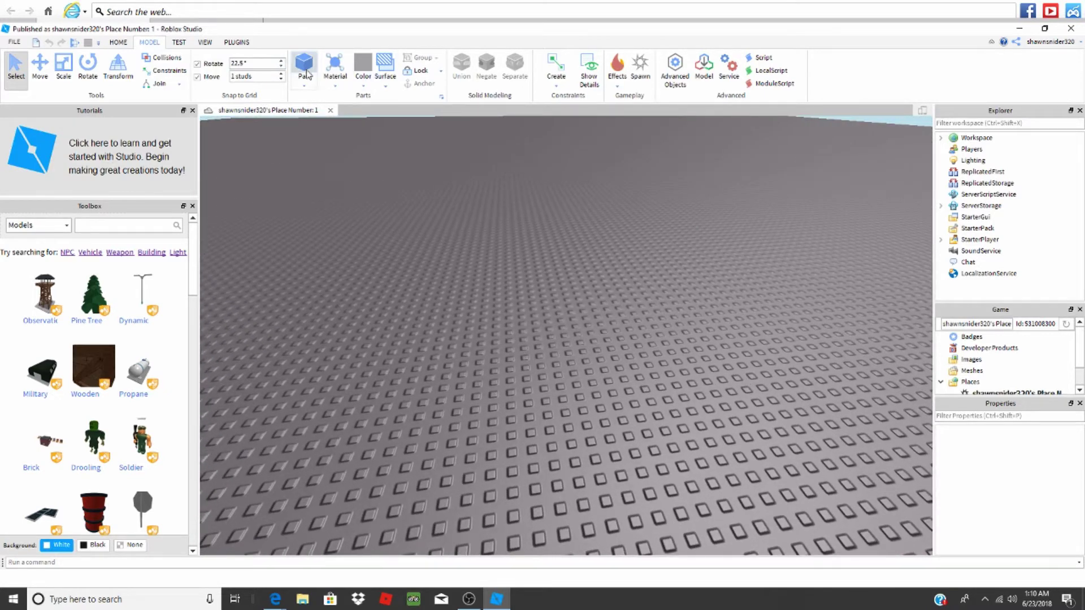
Step: Insert a block part and rotate it around its vertical axis
{"action": "left_click", "coordinate": [304, 69]}
{"action": "left_click", "coordinate": [88, 68]}
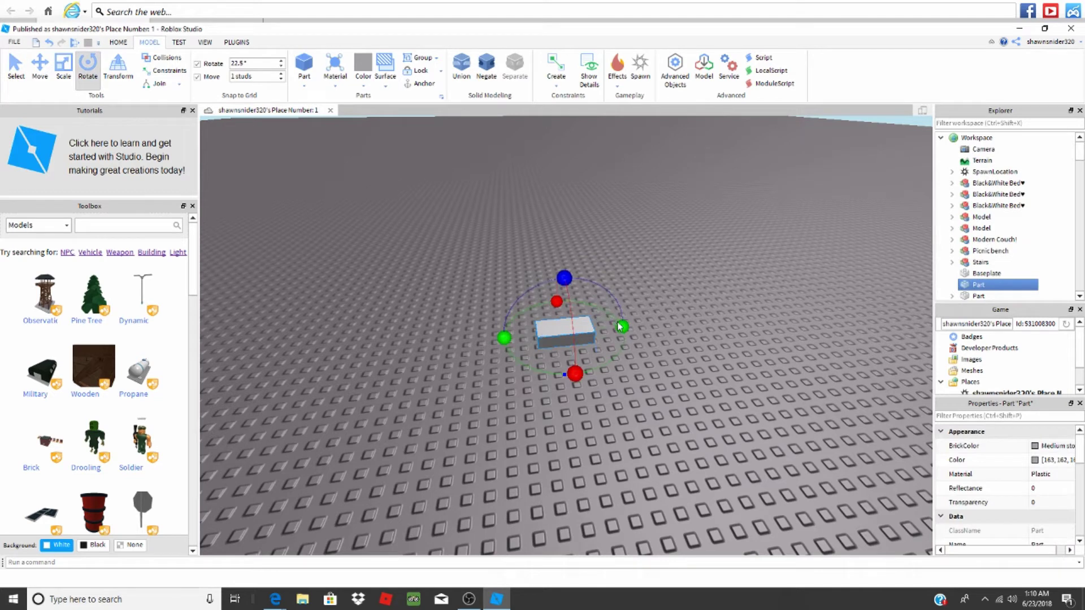
{"action": "mouse_move", "coordinate": [620, 326]}
{"action": "left_mouse_down"}
{"action": "mouse_move", "coordinate": [626, 340]}
{"action": "mouse_move", "coordinate": [548, 371]}
{"action": "mouse_move", "coordinate": [506, 334]}
{"action": "mouse_move", "coordinate": [513, 322]}
{"action": "mouse_move", "coordinate": [504, 344]}
{"action": "mouse_move", "coordinate": [542, 309]}
{"action": "mouse_move", "coordinate": [667, 320]}
{"action": "mouse_move", "coordinate": [645, 341]}
{"action": "left_mouse_up"}
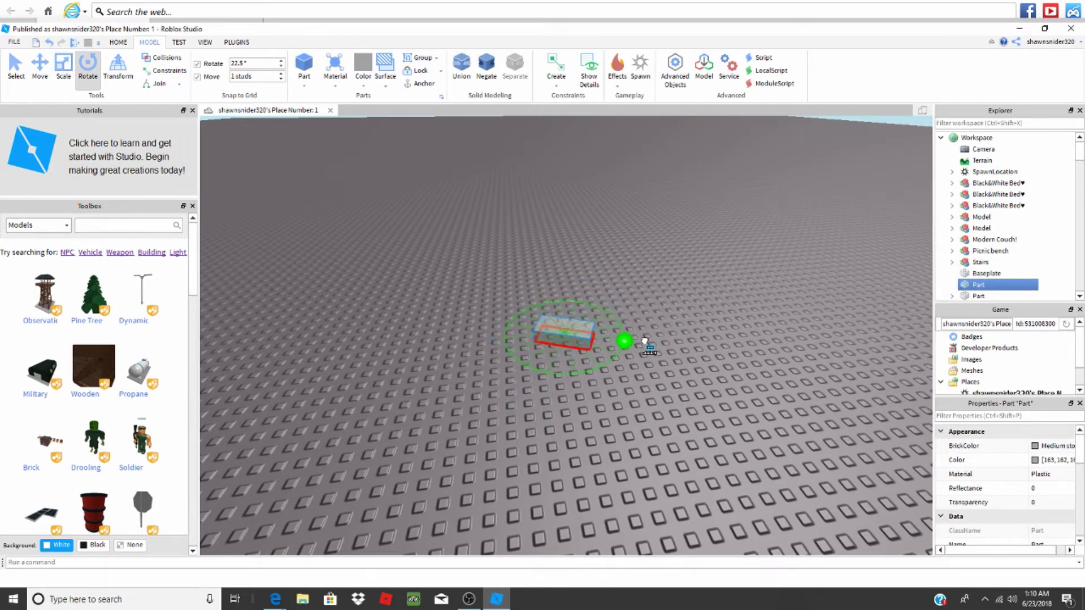
{"action": "left_click", "coordinate": [477, 295]}
{"action": "scroll", "coordinate": [478, 296], "scroll_direction": "up", "scroll_amount": 5}
{"action": "scroll", "coordinate": [359, 141], "scroll_direction": "up", "scroll_amount": 5}
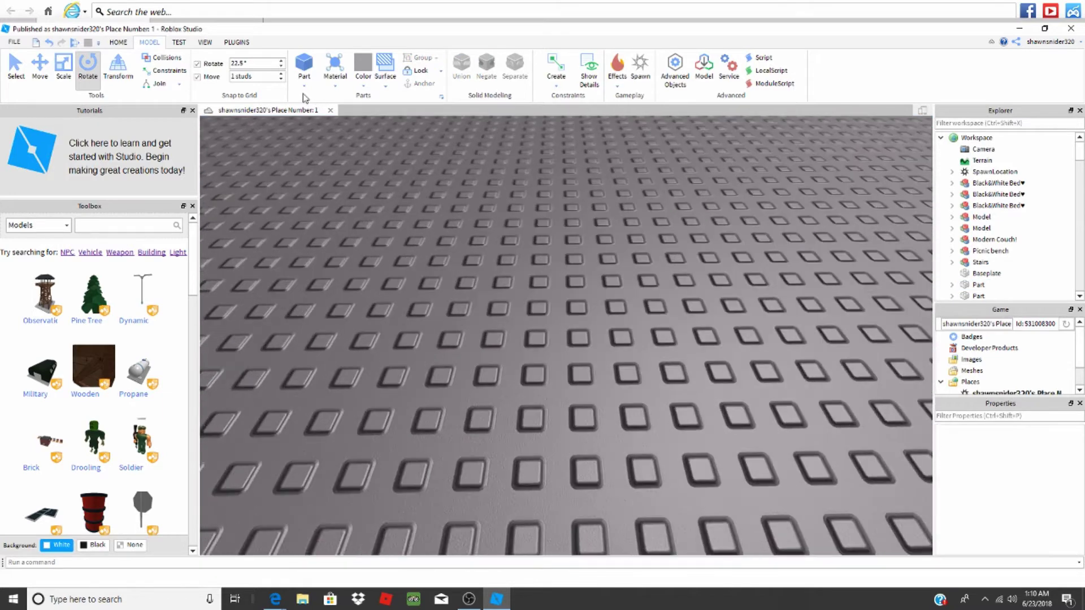
Step: Add a cylinder to the baseplate, rotate it 90°, and scale it into a wheel
{"action": "left_click", "coordinate": [305, 88]}
{"action": "left_click", "coordinate": [321, 136]}
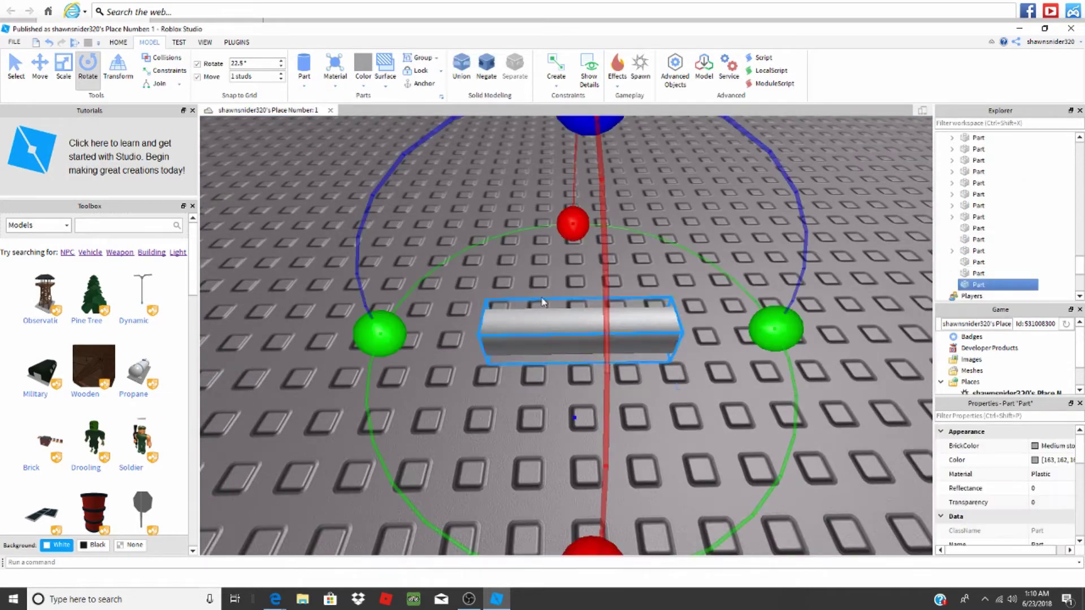
{"action": "mouse_move", "coordinate": [556, 326]}
{"action": "left_mouse_down"}
{"action": "mouse_move", "coordinate": [607, 331]}
{"action": "mouse_move", "coordinate": [560, 351]}
{"action": "left_mouse_up"}
{"action": "key", "text": "ctrl+r"}
{"action": "scroll", "coordinate": [559, 352], "scroll_direction": "up", "scroll_amount": 5}
{"action": "left_click", "coordinate": [58, 64]}
{"action": "scroll", "coordinate": [367, 249], "scroll_direction": "down", "scroll_amount": 3}
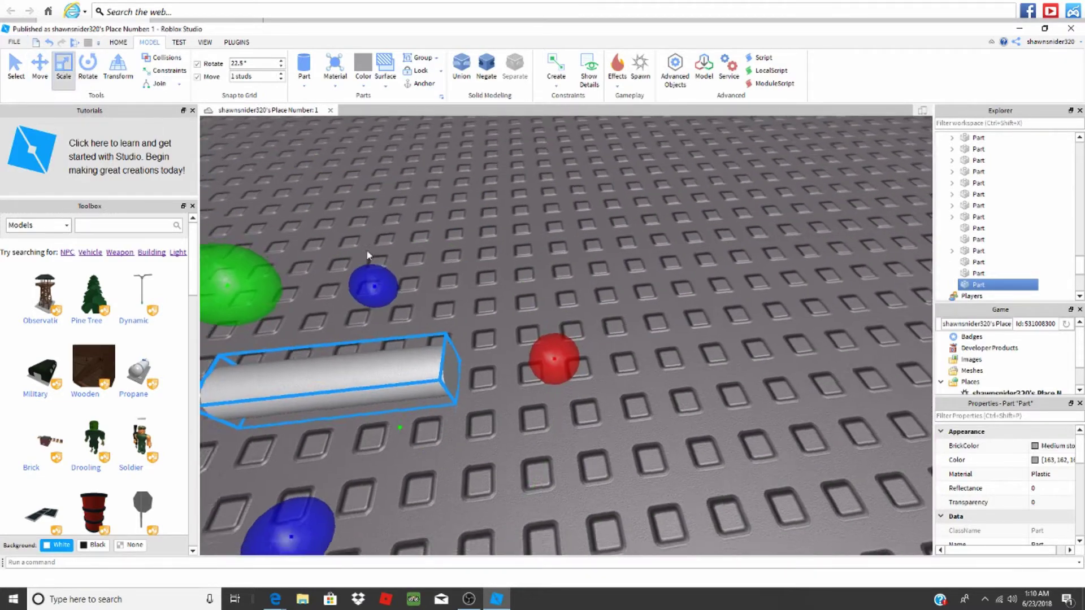
{"action": "scroll", "coordinate": [724, 402], "scroll_direction": "down", "scroll_amount": 2}
{"action": "scroll", "coordinate": [610, 361], "scroll_direction": "down", "scroll_amount": 3}
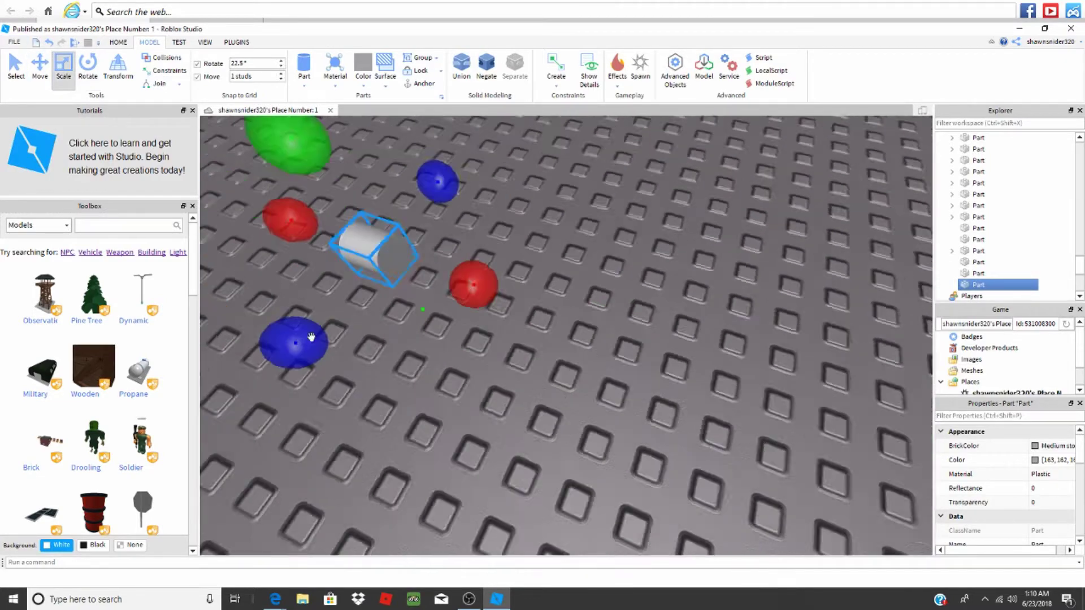
{"action": "mouse_move", "coordinate": [609, 361]}
{"action": "right_mouse_down"}
{"action": "mouse_move", "coordinate": [390, 260]}
{"action": "mouse_move", "coordinate": [383, 235]}
{"action": "right_mouse_up"}
{"action": "scroll", "coordinate": [390, 259], "scroll_direction": "up", "scroll_amount": 3}
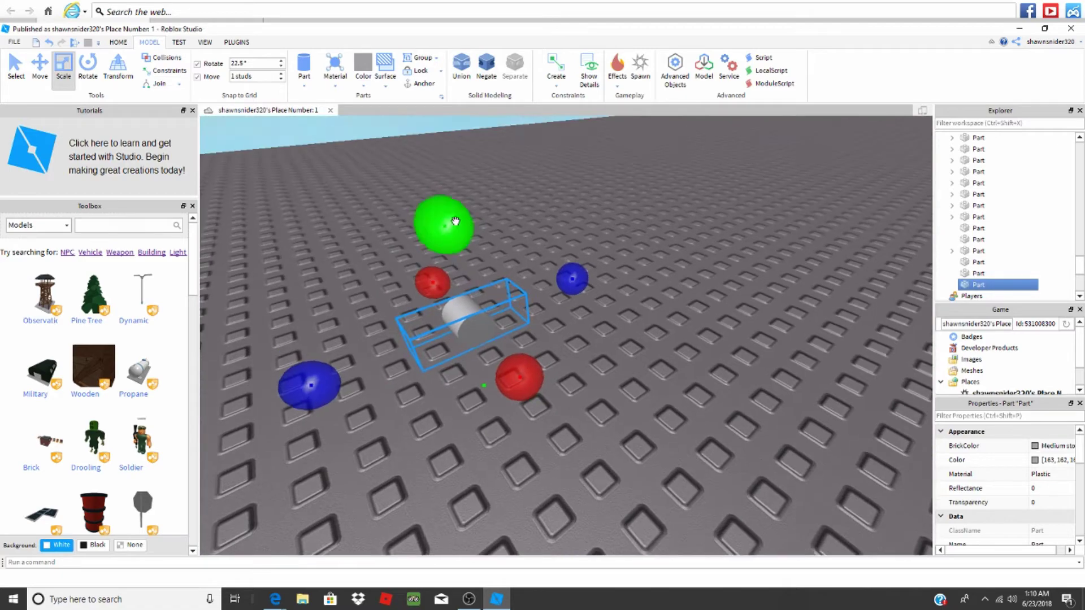
{"action": "scroll", "coordinate": [455, 221], "scroll_direction": "up", "scroll_amount": 2}
{"action": "scroll", "coordinate": [470, 221], "scroll_direction": "up", "scroll_amount": 3}
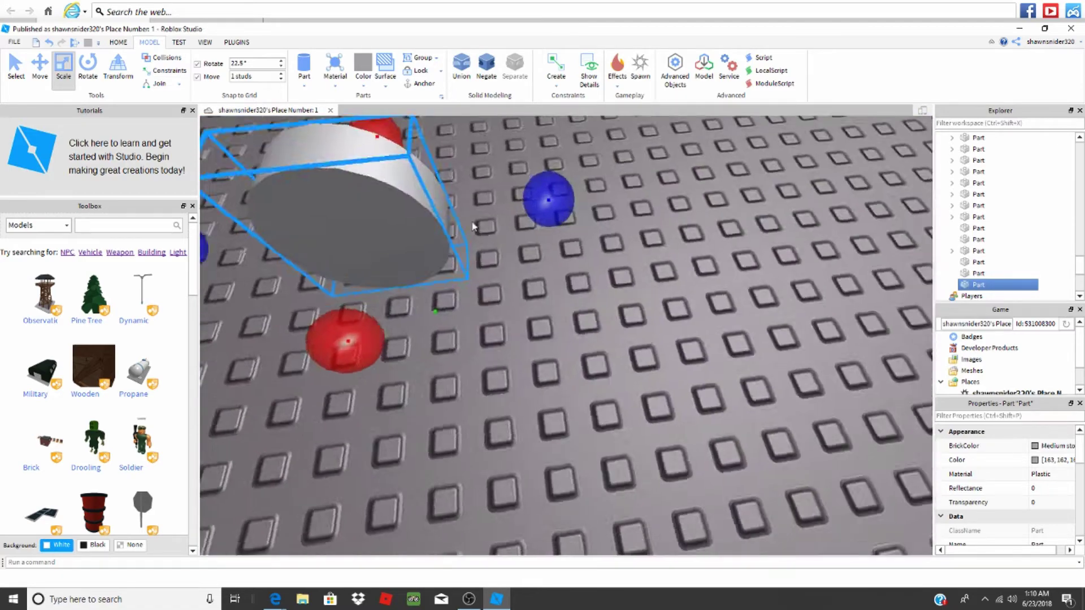
{"action": "scroll", "coordinate": [472, 226], "scroll_direction": "down", "scroll_amount": 3}
{"action": "mouse_move", "coordinate": [468, 222]}
{"action": "right_mouse_down"}
{"action": "mouse_move", "coordinate": [500, 256]}
{"action": "mouse_move", "coordinate": [280, 134]}
{"action": "right_mouse_up"}
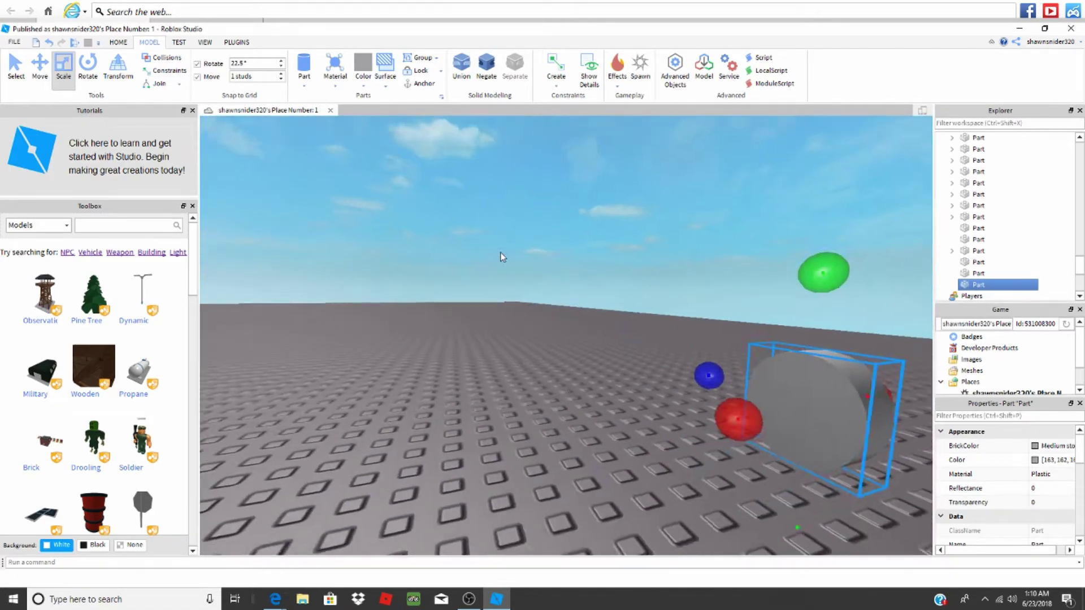
{"action": "left_click", "coordinate": [500, 257]}
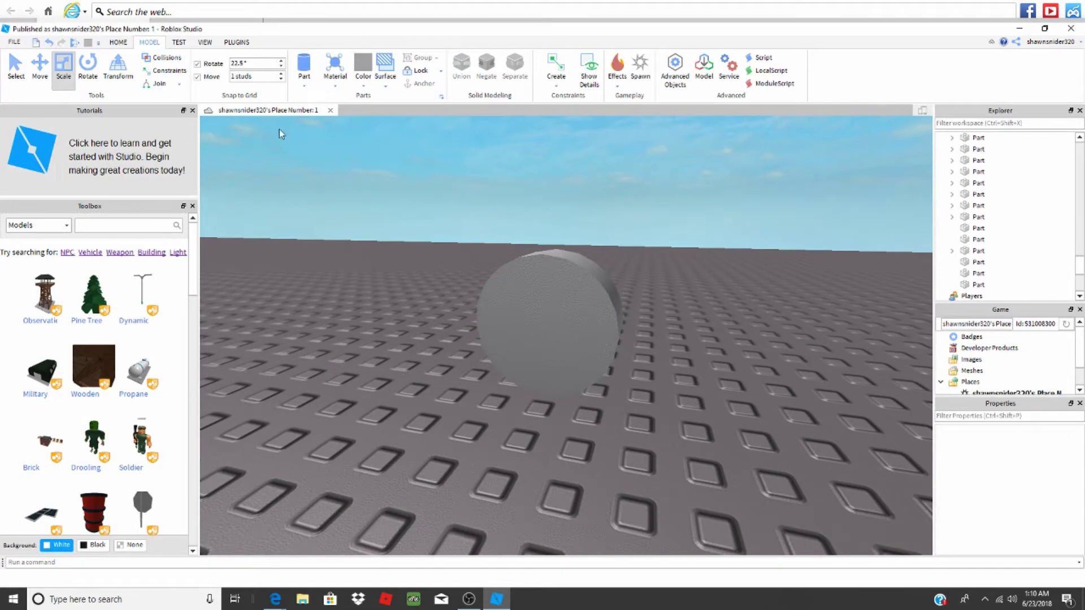
{"action": "left_click", "coordinate": [205, 42]}
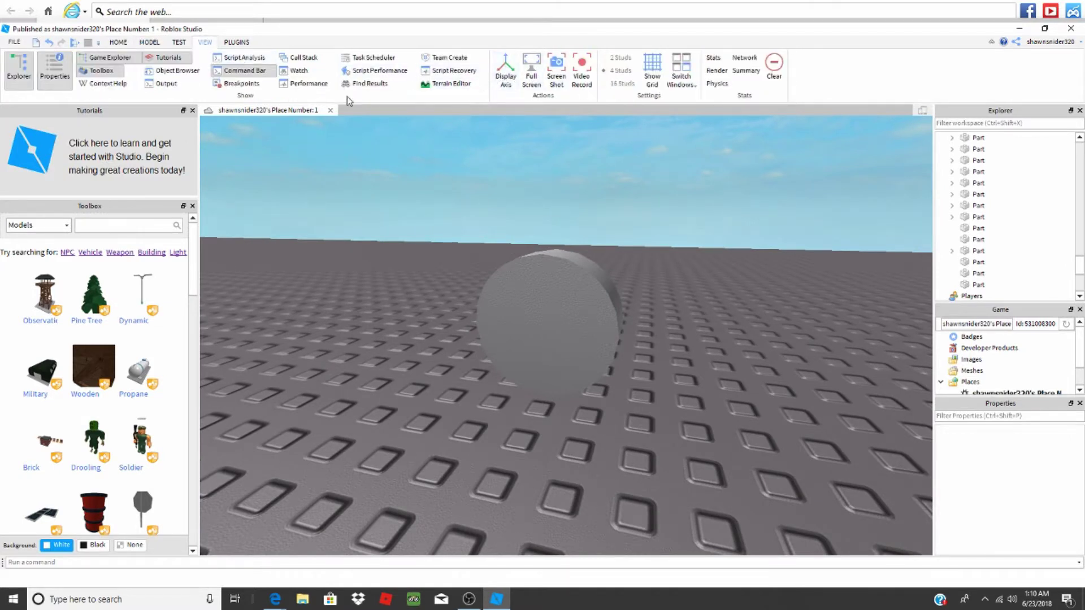
Step: Attach a Surface Hinge to the wheel's face and insert a new block part
{"action": "left_click", "coordinate": [152, 42]}
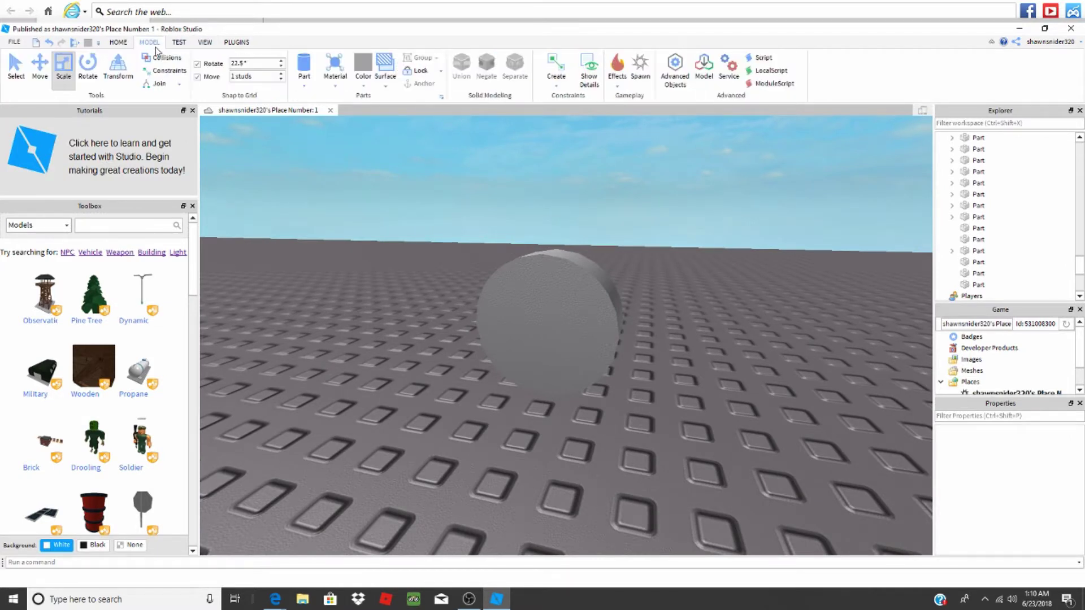
{"action": "left_click", "coordinate": [388, 86]}
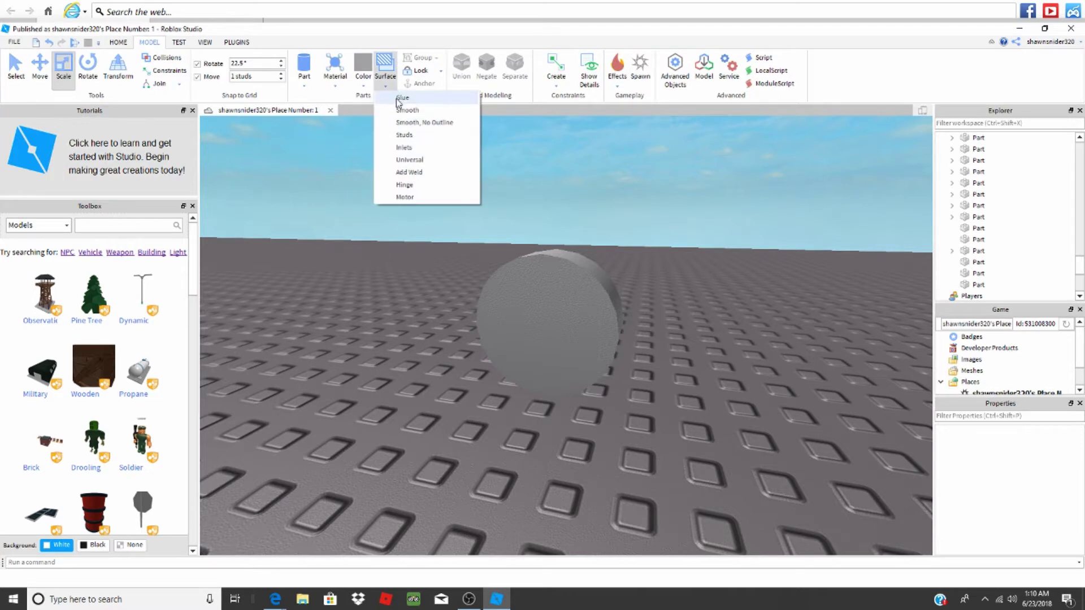
{"action": "left_click", "coordinate": [422, 185]}
{"action": "left_click", "coordinate": [537, 306]}
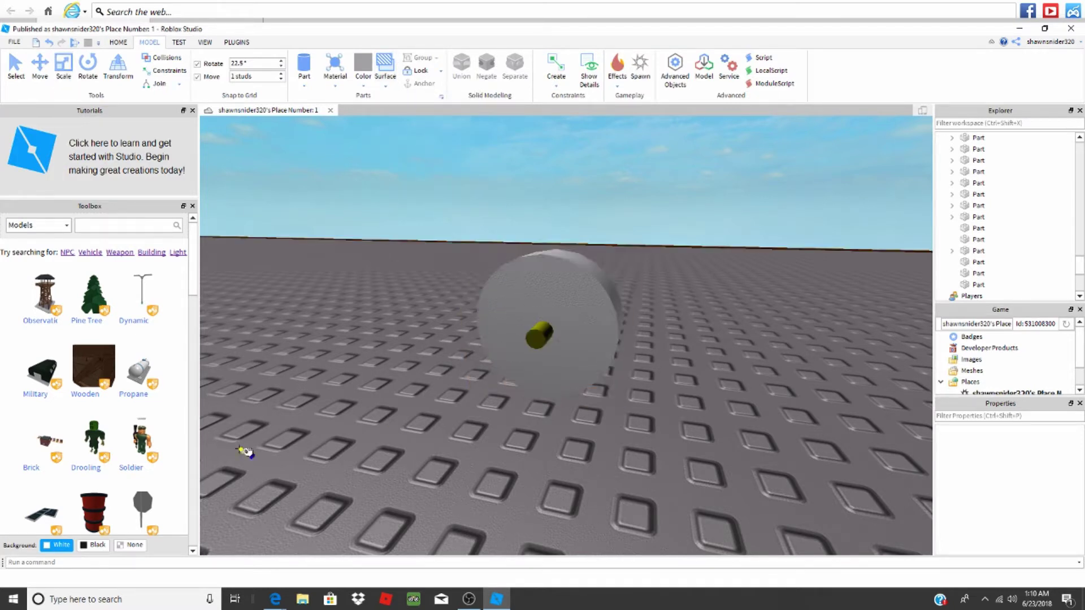
{"action": "left_click", "coordinate": [63, 67]}
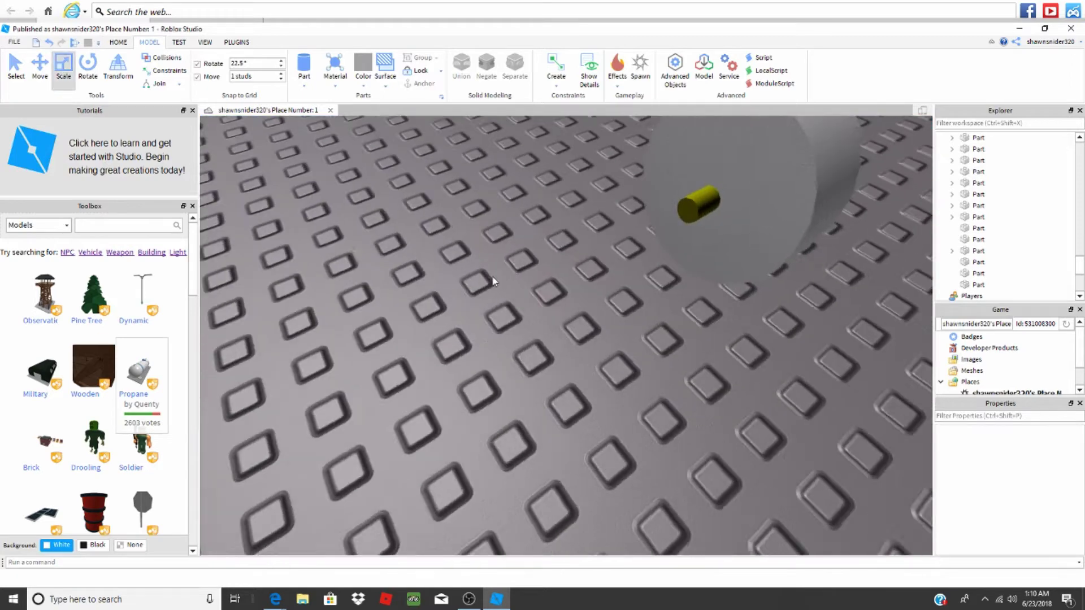
{"action": "left_click", "coordinate": [306, 85]}
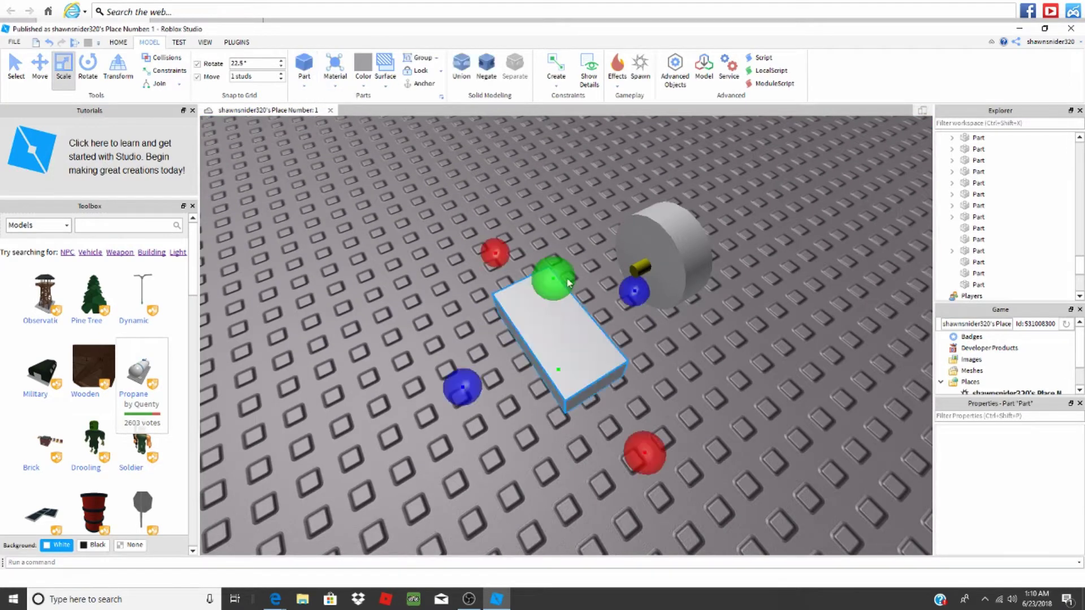
{"action": "scroll", "coordinate": [516, 276], "scroll_direction": "up", "scroll_amount": 5}
{"action": "scroll", "coordinate": [516, 276], "scroll_direction": "down", "scroll_amount": 3}
Step: Stretch the new block into a long, wide flat slab against the wheel
{"action": "left_click_drag", "start_coordinate": [516, 277], "coordinate": [672, 243]}
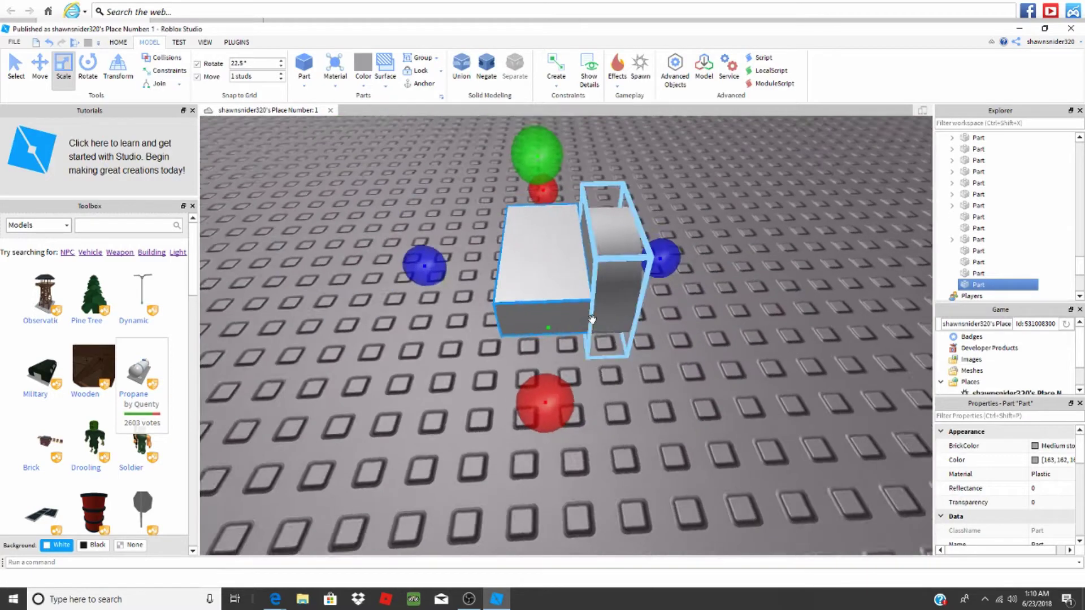
{"action": "mouse_move", "coordinate": [673, 243]}
{"action": "right_mouse_down"}
{"action": "mouse_move", "coordinate": [541, 344]}
{"action": "mouse_move", "coordinate": [570, 352]}
{"action": "right_mouse_up"}
{"action": "scroll", "coordinate": [541, 345], "scroll_direction": "up", "scroll_amount": 3}
{"action": "left_click_drag", "start_coordinate": [570, 353], "coordinate": [706, 363]}
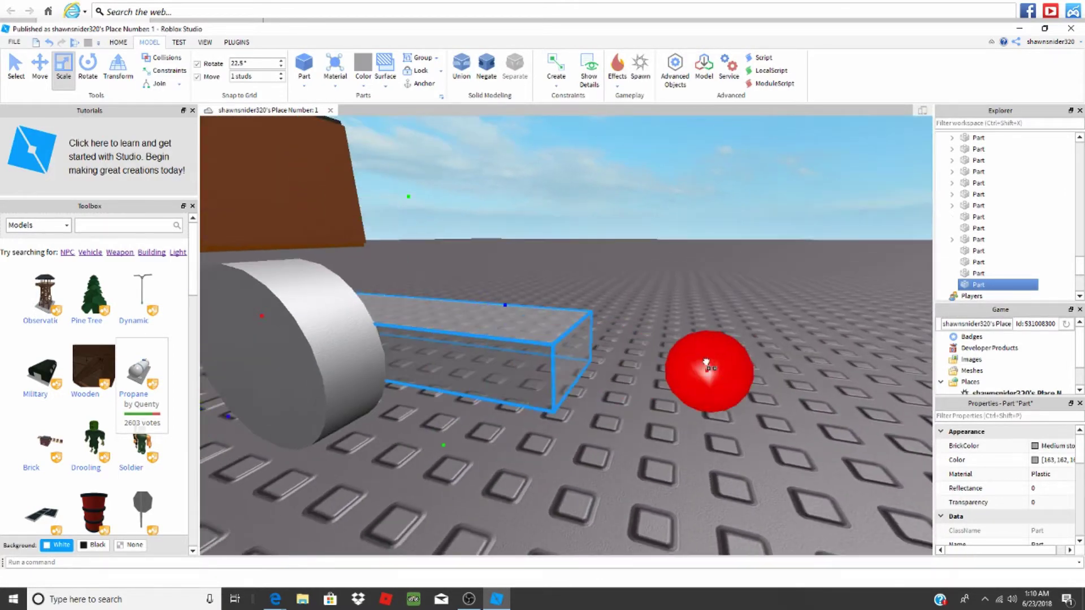
{"action": "left_click_drag", "start_coordinate": [705, 363], "coordinate": [809, 379]}
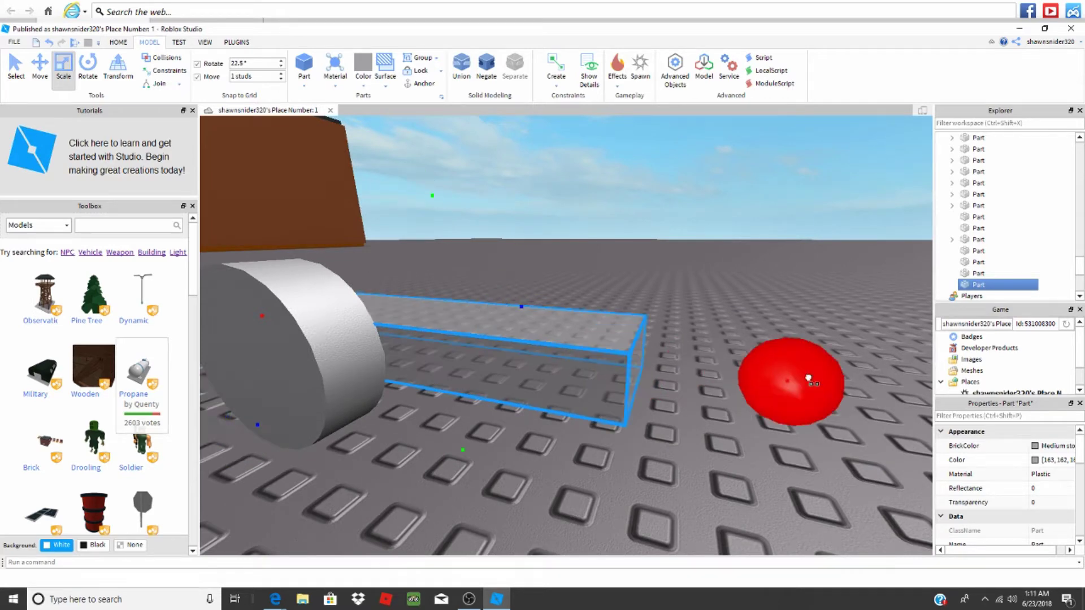
{"action": "mouse_move", "coordinate": [824, 432]}
{"action": "right_mouse_down"}
{"action": "mouse_move", "coordinate": [805, 339]}
{"action": "mouse_move", "coordinate": [749, 317]}
{"action": "right_mouse_up"}
{"action": "scroll", "coordinate": [805, 340], "scroll_direction": "down", "scroll_amount": 5}
{"action": "scroll", "coordinate": [552, 322], "scroll_direction": "up", "scroll_amount": 4}
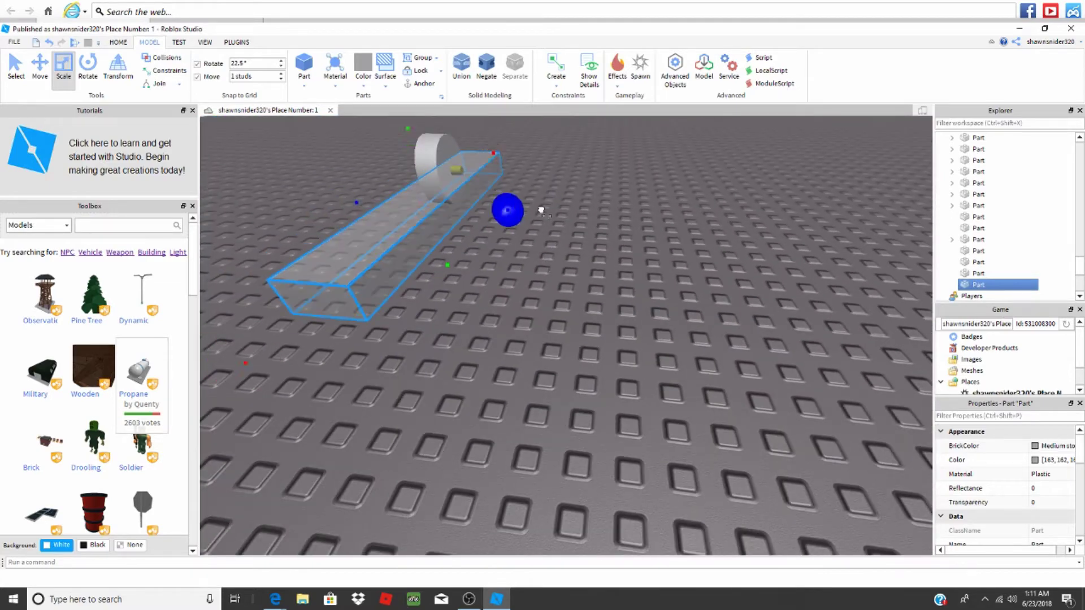
{"action": "left_click_drag", "start_coordinate": [507, 209], "coordinate": [645, 219]}
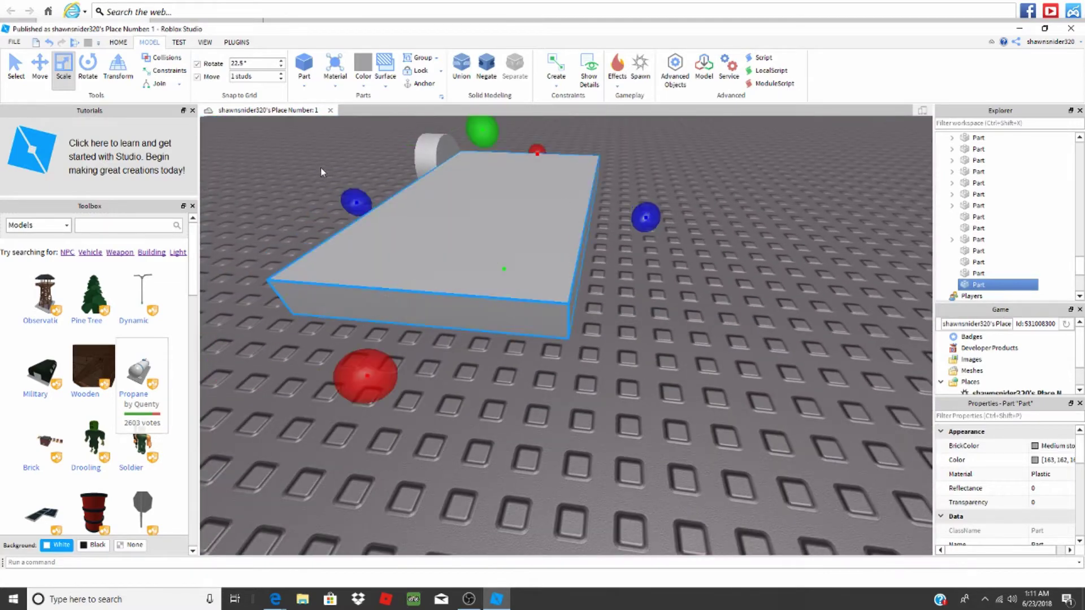
Step: Move the white cylinder up against the slab's side as a second wheel
{"action": "left_click", "coordinate": [413, 151]}
{"action": "mouse_move", "coordinate": [467, 165]}
{"action": "right_mouse_down"}
{"action": "mouse_move", "coordinate": [392, 219]}
{"action": "mouse_move", "coordinate": [763, 258]}
{"action": "right_mouse_up"}
{"action": "scroll", "coordinate": [393, 228], "scroll_direction": "up", "scroll_amount": 4}
{"action": "scroll", "coordinate": [393, 227], "scroll_direction": "down", "scroll_amount": 4}
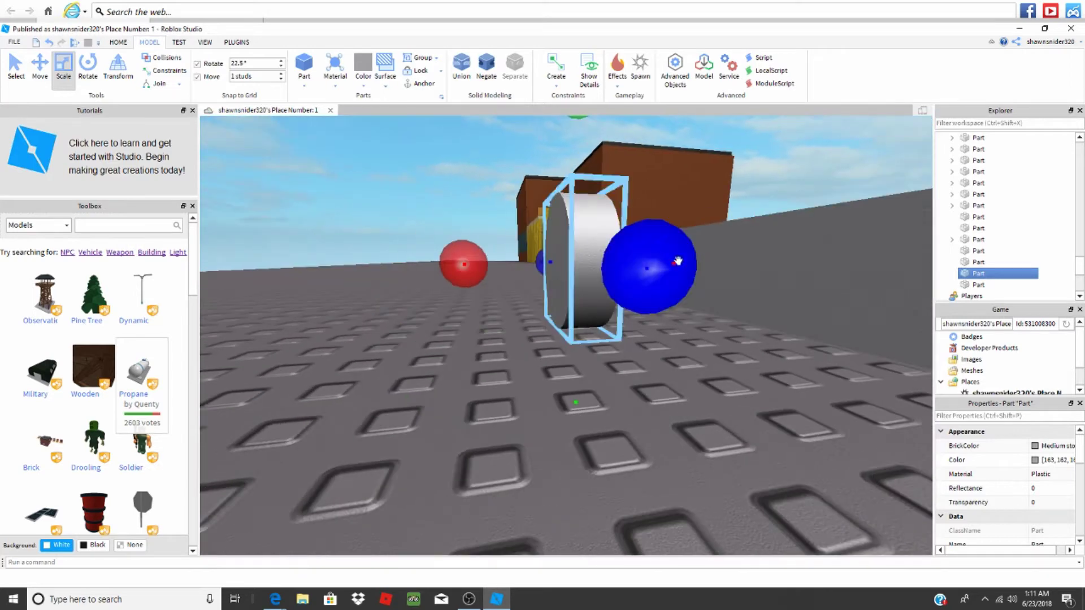
{"action": "scroll", "coordinate": [763, 259], "scroll_direction": "up", "scroll_amount": 3}
{"action": "scroll", "coordinate": [763, 258], "scroll_direction": "down", "scroll_amount": 3}
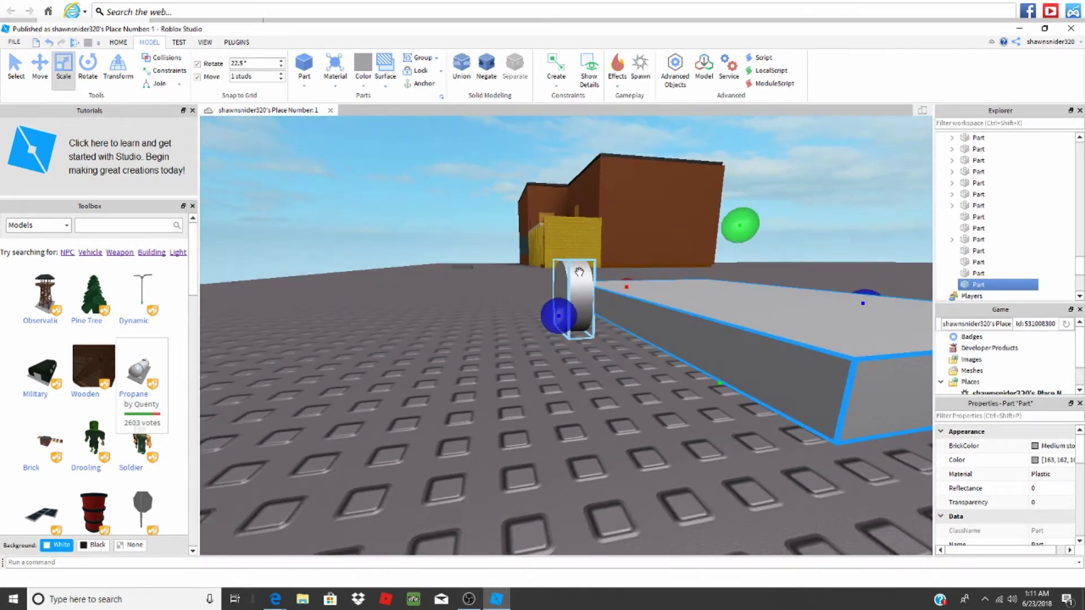
{"action": "left_click", "coordinate": [560, 314]}
{"action": "scroll", "coordinate": [555, 318], "scroll_direction": "up", "scroll_amount": 3}
{"action": "scroll", "coordinate": [555, 318], "scroll_direction": "down", "scroll_amount": 3}
{"action": "scroll", "coordinate": [556, 318], "scroll_direction": "up", "scroll_amount": 1}
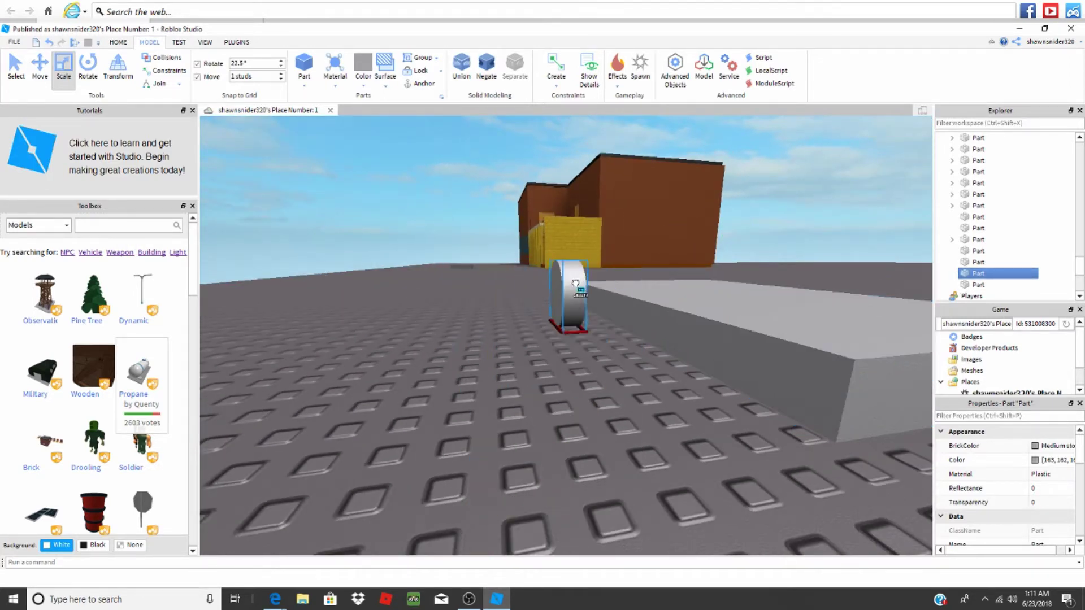
{"action": "right_click_drag", "start_coordinate": [555, 318], "coordinate": [582, 293]}
{"action": "left_click_drag", "start_coordinate": [582, 293], "coordinate": [591, 251]}
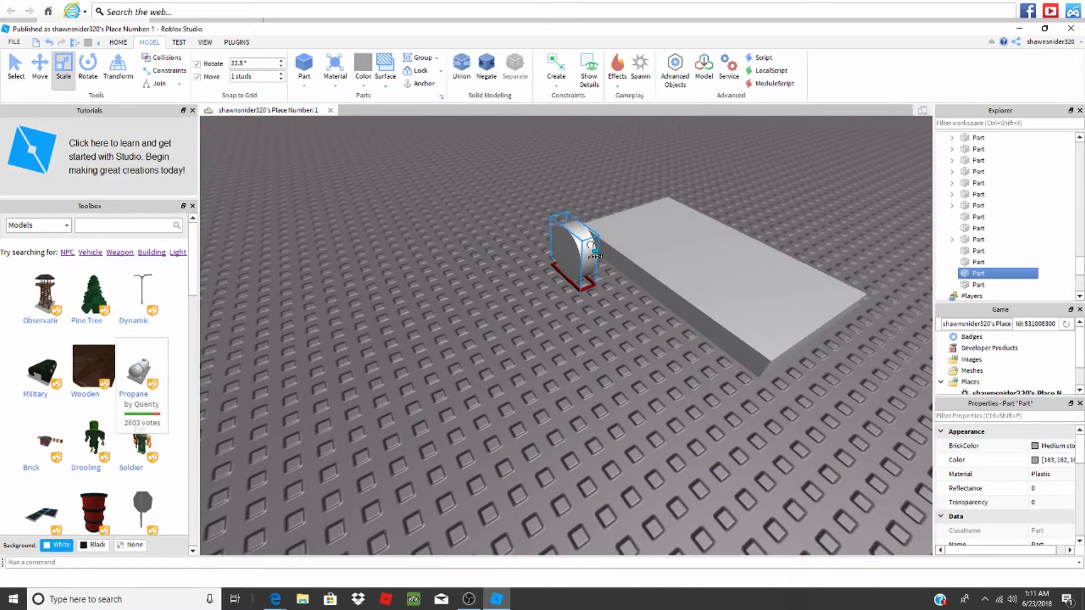
{"action": "scroll", "coordinate": [604, 249], "scroll_direction": "up", "scroll_amount": 2}
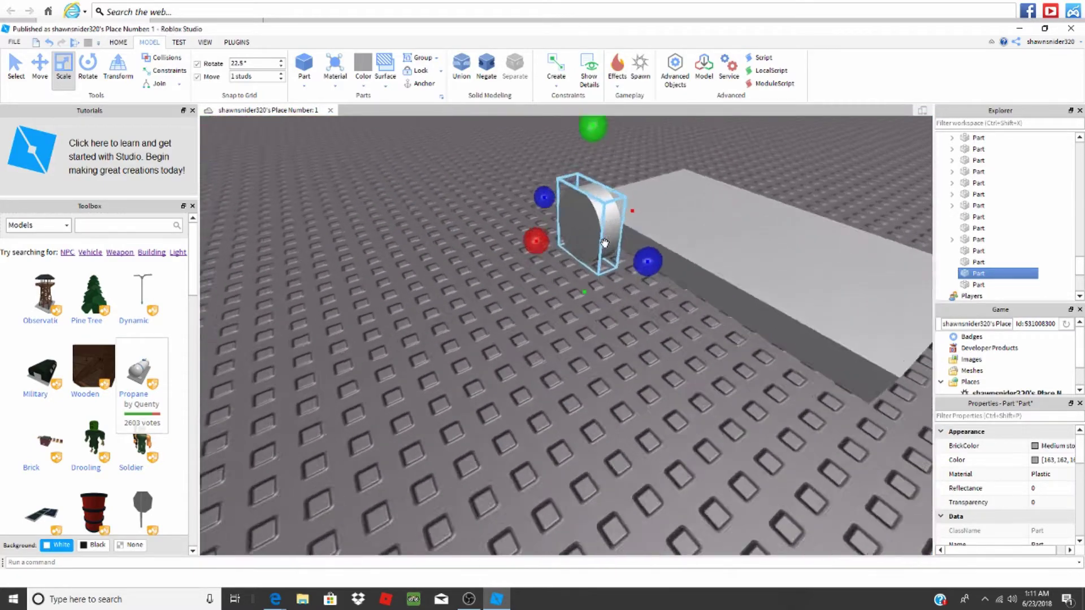
{"action": "scroll", "coordinate": [604, 248], "scroll_direction": "up", "scroll_amount": 3}
{"action": "scroll", "coordinate": [605, 244], "scroll_direction": "down", "scroll_amount": 5}
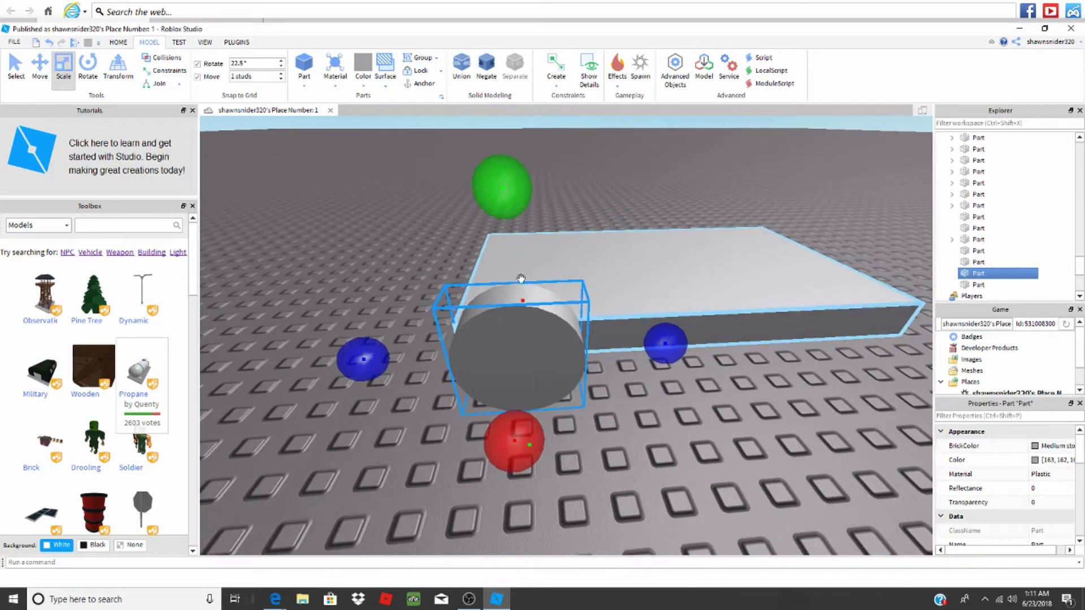
{"action": "right_click_drag", "start_coordinate": [604, 244], "coordinate": [50, 91]}
{"action": "left_click", "coordinate": [40, 69]}
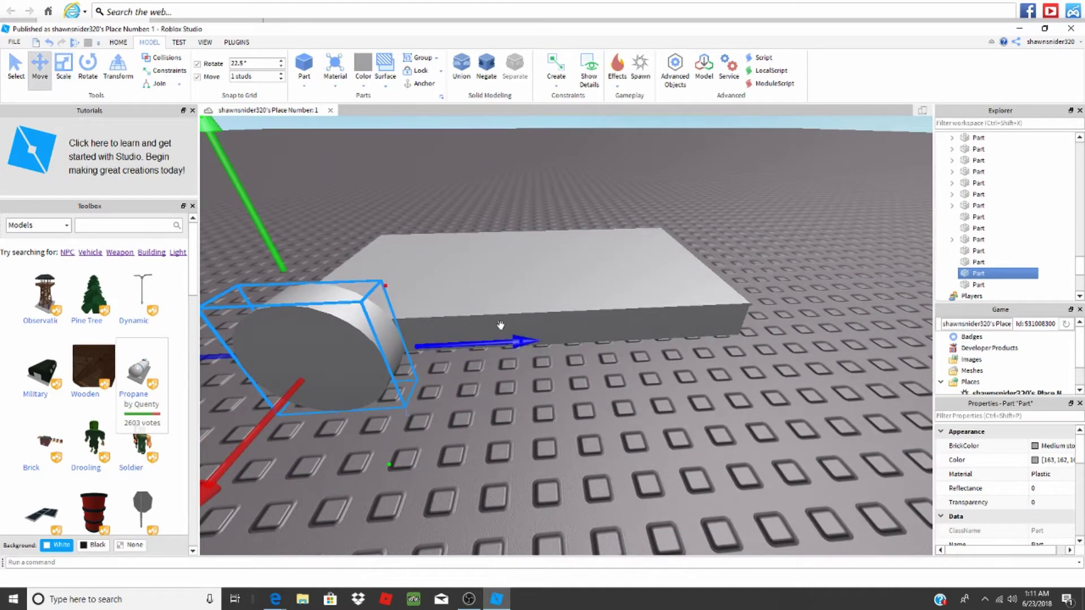
{"action": "scroll", "coordinate": [509, 341], "scroll_direction": "up", "scroll_amount": 3}
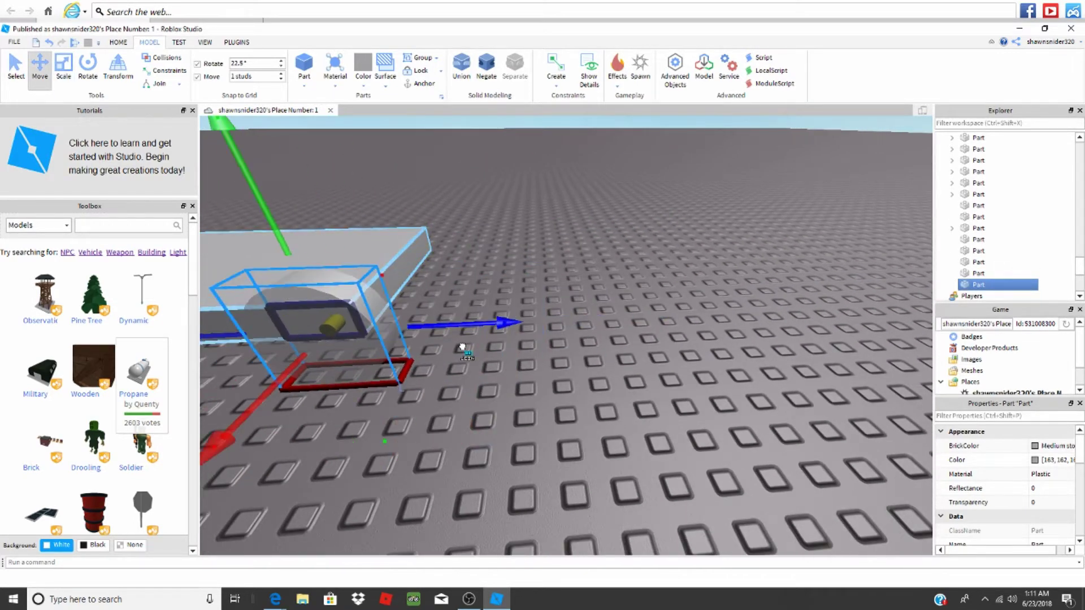
{"action": "scroll", "coordinate": [451, 348], "scroll_direction": "down", "scroll_amount": 5}
{"action": "key", "text": "f"}
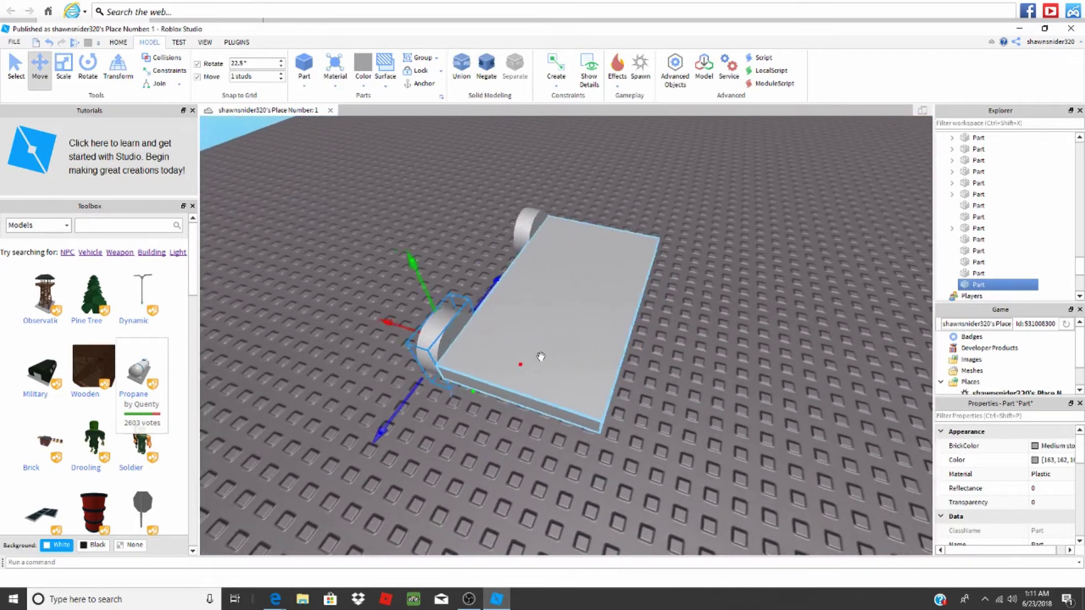
Step: Select the slab and both wheels together and frame them in view
{"action": "mouse_move", "coordinate": [444, 351]}
{"action": "right_mouse_down"}
{"action": "mouse_move", "coordinate": [497, 366]}
{"action": "mouse_move", "coordinate": [498, 379]}
{"action": "right_mouse_up"}
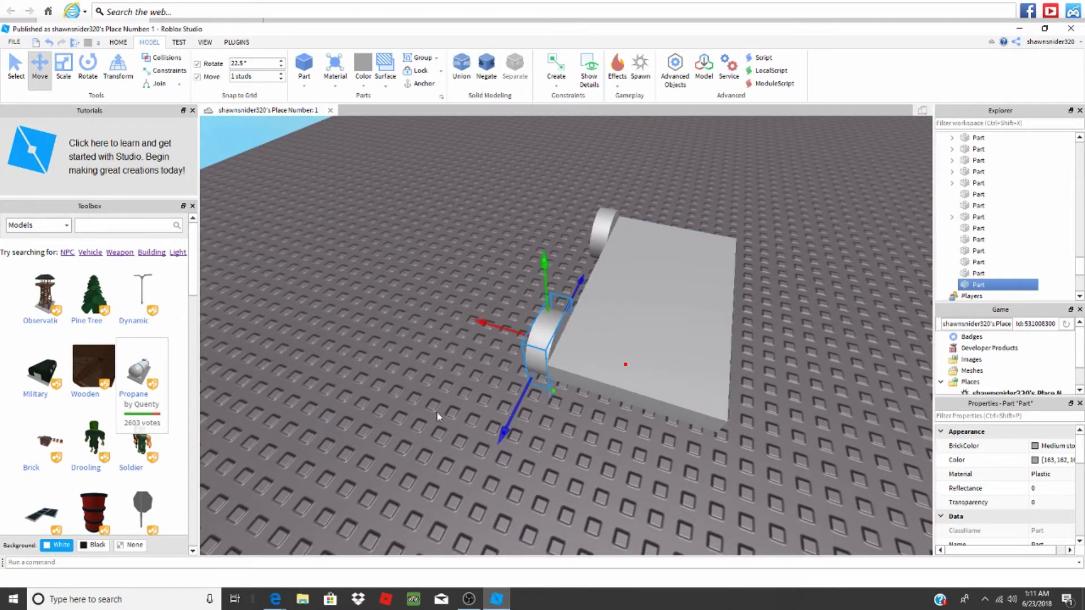
{"action": "left_click", "coordinate": [418, 355]}
{"action": "left_click_drag", "start_coordinate": [436, 170], "coordinate": [676, 337]}
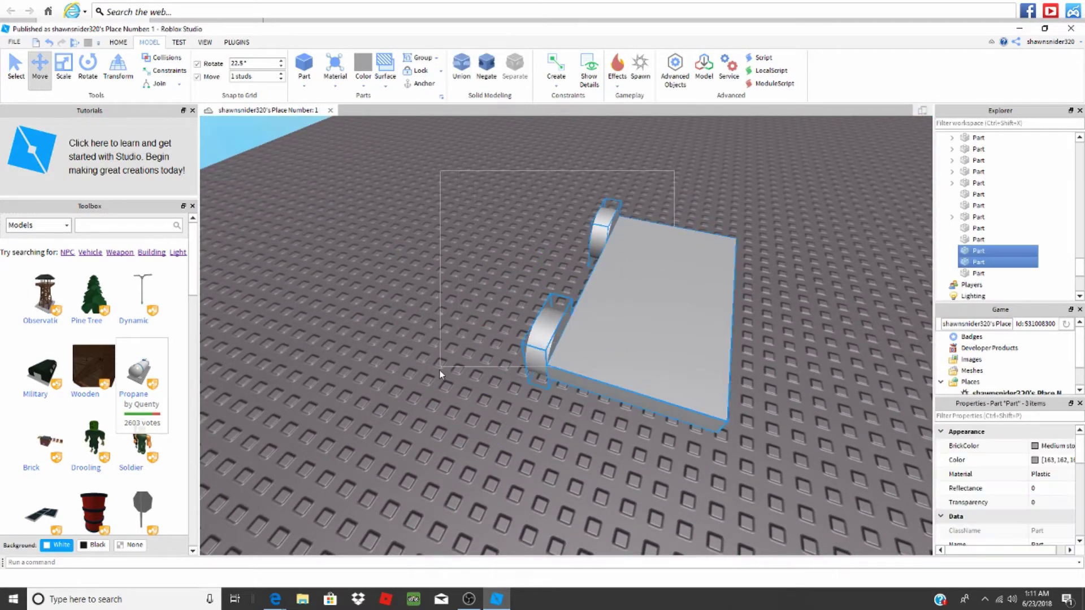
{"action": "key", "text": "f"}
{"action": "left_click", "coordinate": [728, 80]}
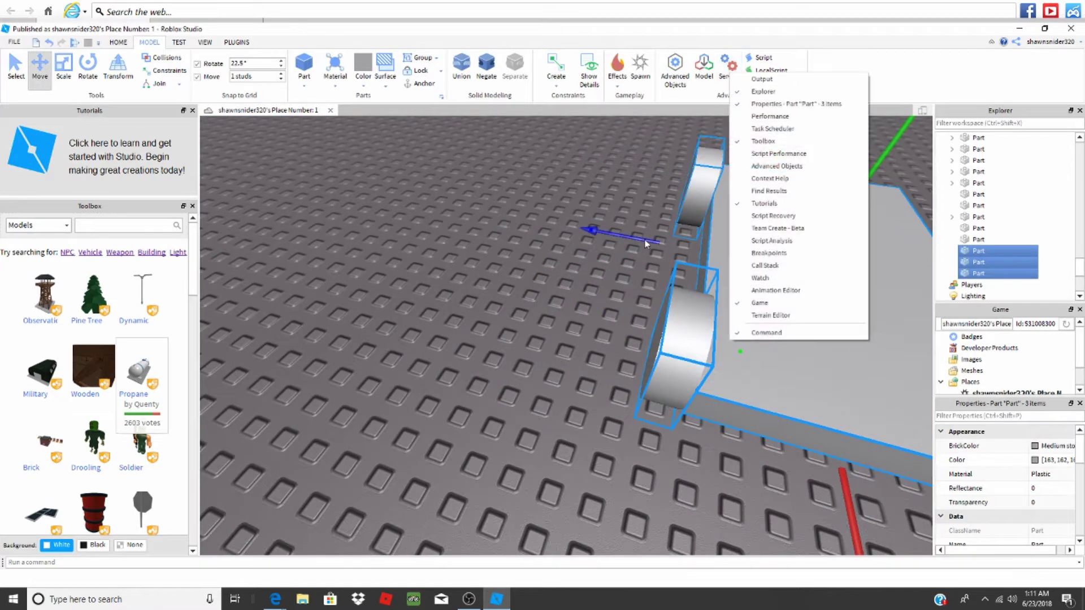
{"action": "left_click", "coordinate": [646, 240]}
{"action": "left_click", "coordinate": [598, 181]}
{"action": "right_click_drag", "start_coordinate": [598, 182], "coordinate": [639, 143]}
Step: Duplicate the two wheels and try placing the copies, then delete the misplaced copies
{"action": "left_click", "coordinate": [645, 225]}
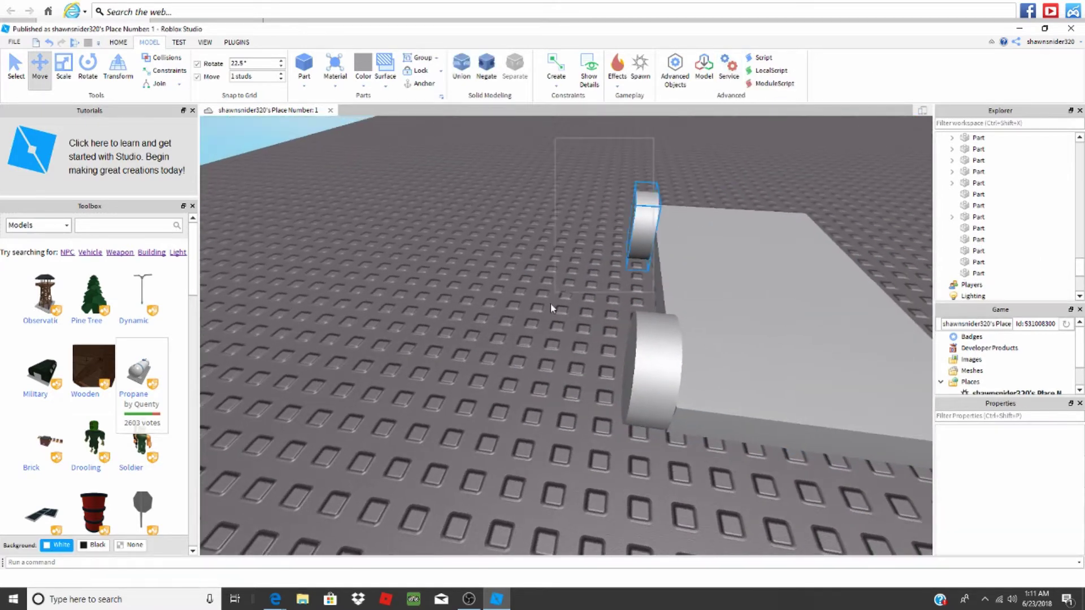
{"action": "left_click", "coordinate": [653, 365], "text": "shift"}
{"action": "key", "text": "f"}
{"action": "key", "text": "ctrl+d"}
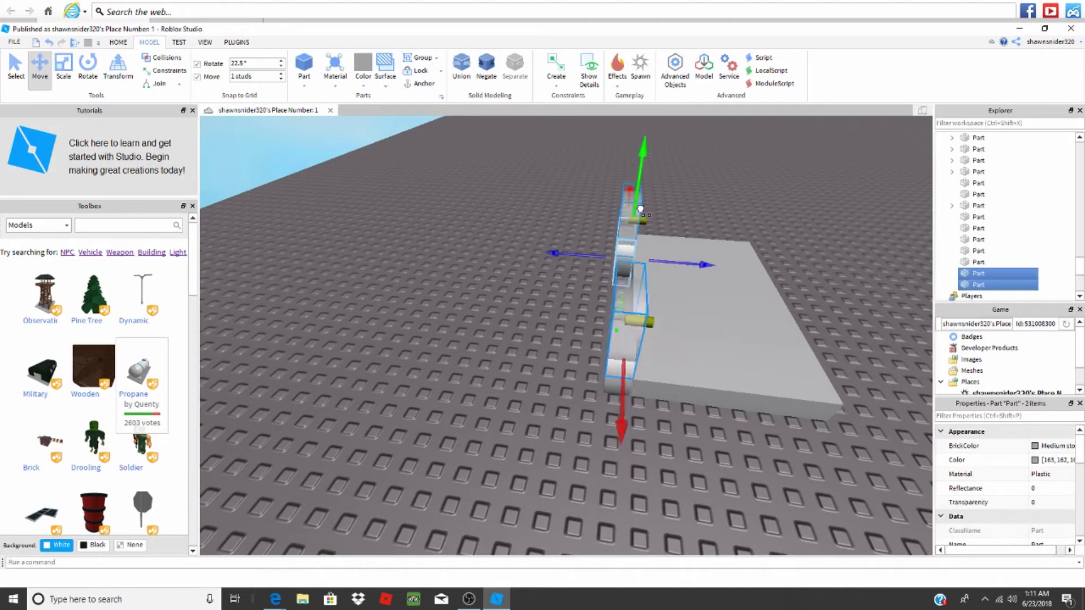
{"action": "key", "text": "ctrl+r"}
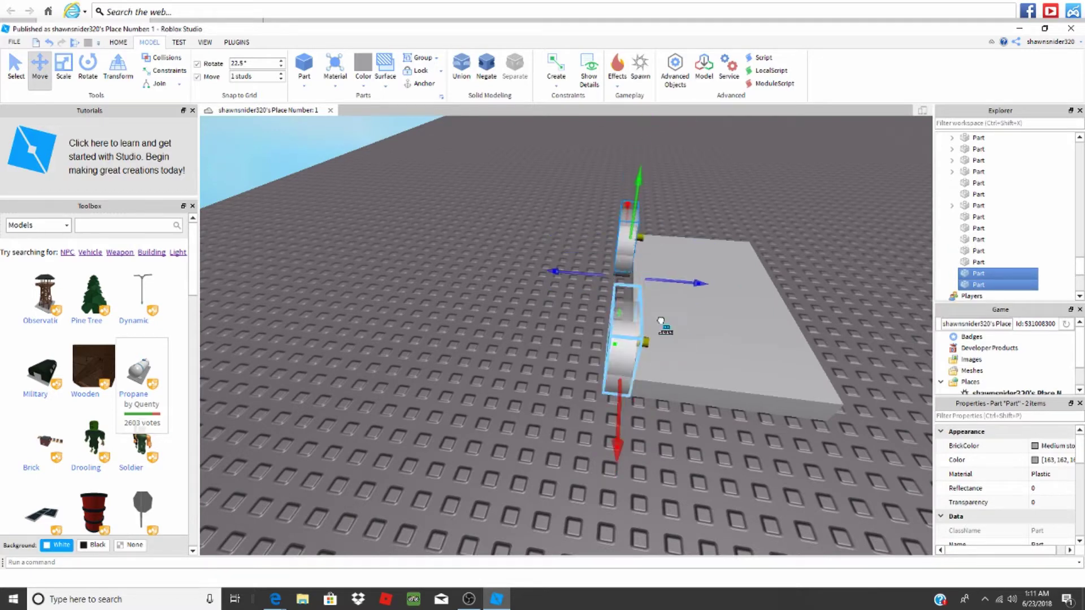
{"action": "mouse_move", "coordinate": [699, 308]}
{"action": "right_mouse_down"}
{"action": "mouse_move", "coordinate": [680, 289]}
{"action": "mouse_move", "coordinate": [585, 301]}
{"action": "right_mouse_up"}
{"action": "left_click_drag", "start_coordinate": [585, 301], "coordinate": [716, 390]}
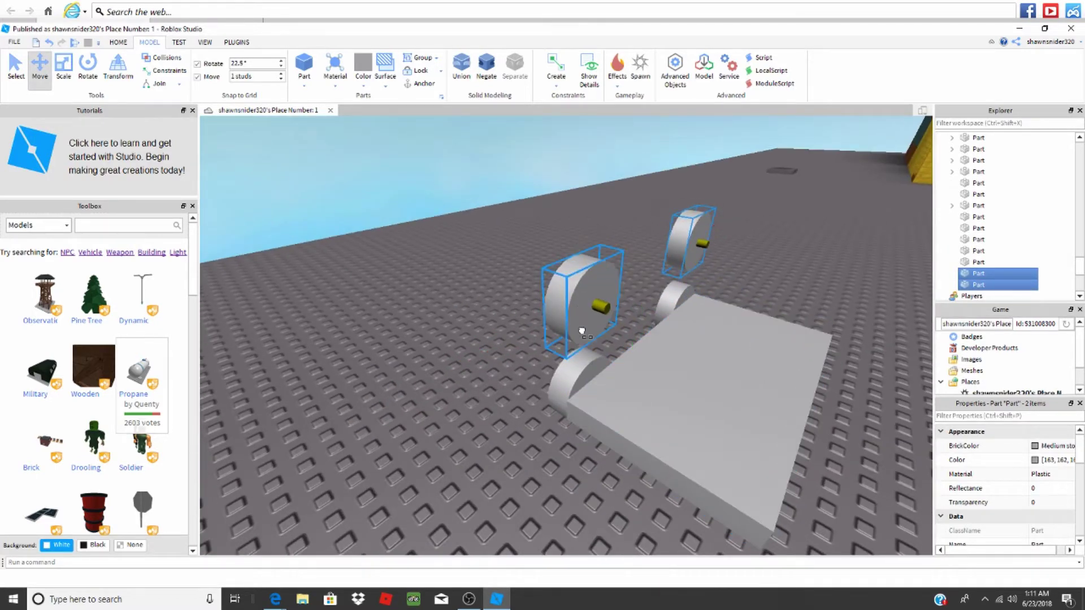
{"action": "key", "text": "ctrl+r"}
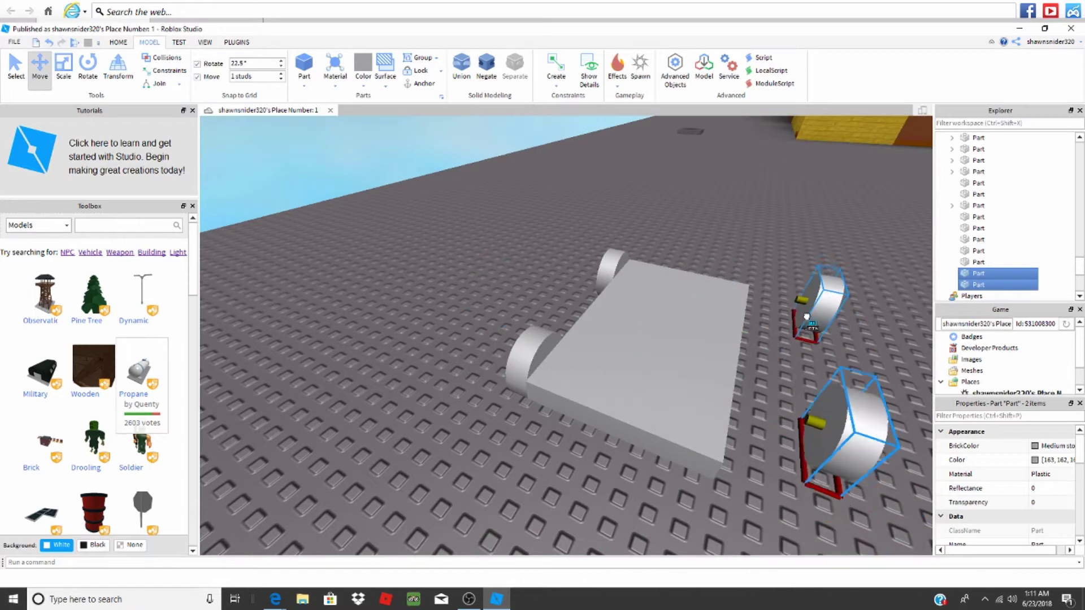
{"action": "mouse_move", "coordinate": [716, 390]}
{"action": "left_mouse_down"}
{"action": "mouse_move", "coordinate": [739, 303]}
{"action": "mouse_move", "coordinate": [814, 406]}
{"action": "left_mouse_up"}
{"action": "key", "text": "Delete"}
Step: Duplicate the two wheels again, rotate the copies 180°, and move them to the slab's far side
{"action": "left_click", "coordinate": [611, 270]}
{"action": "left_click", "coordinate": [527, 356], "text": "ctrl"}
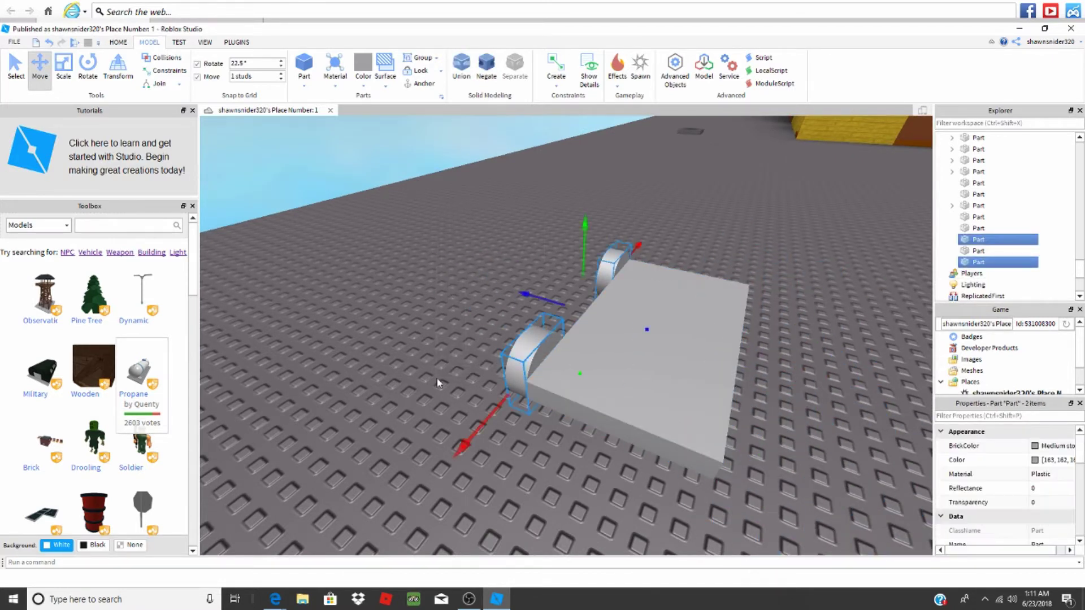
{"action": "key", "text": "ctrl+d"}
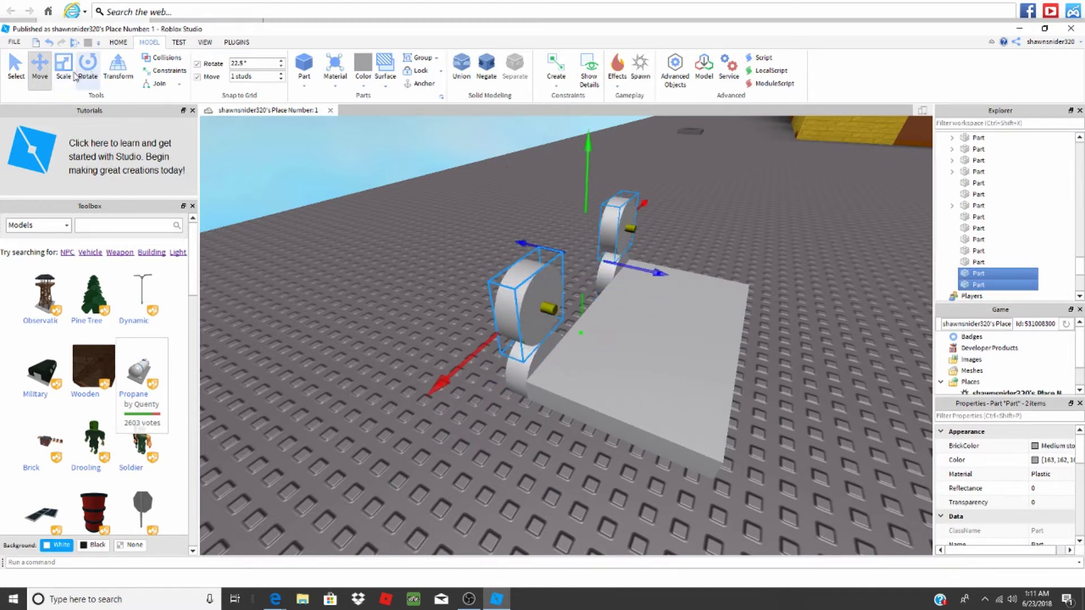
{"action": "left_click", "coordinate": [88, 68]}
{"action": "left_click_drag", "start_coordinate": [446, 366], "coordinate": [655, 189]}
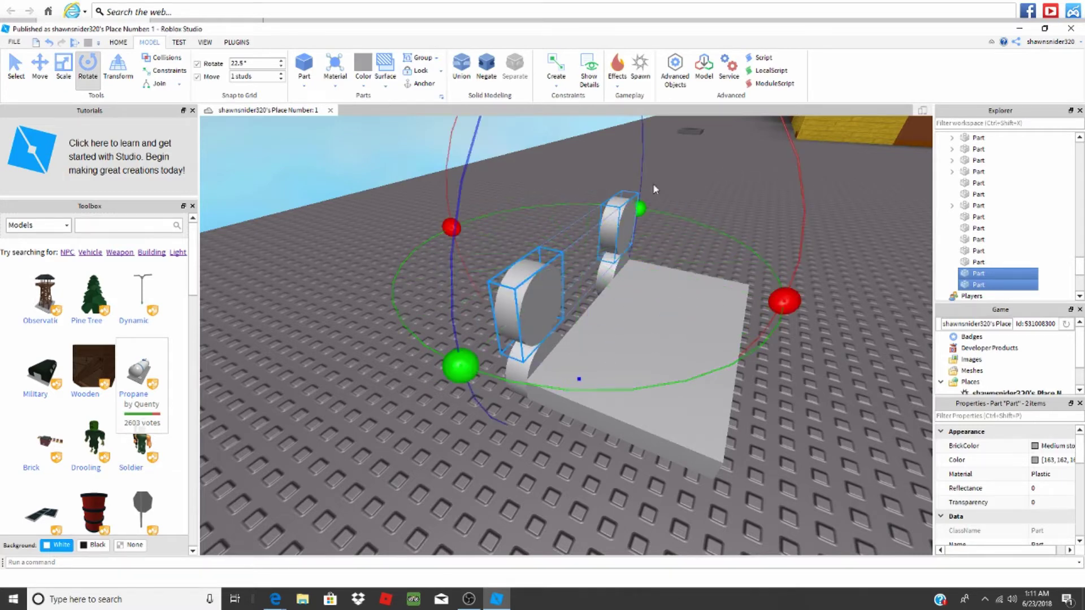
{"action": "left_click", "coordinate": [40, 68]}
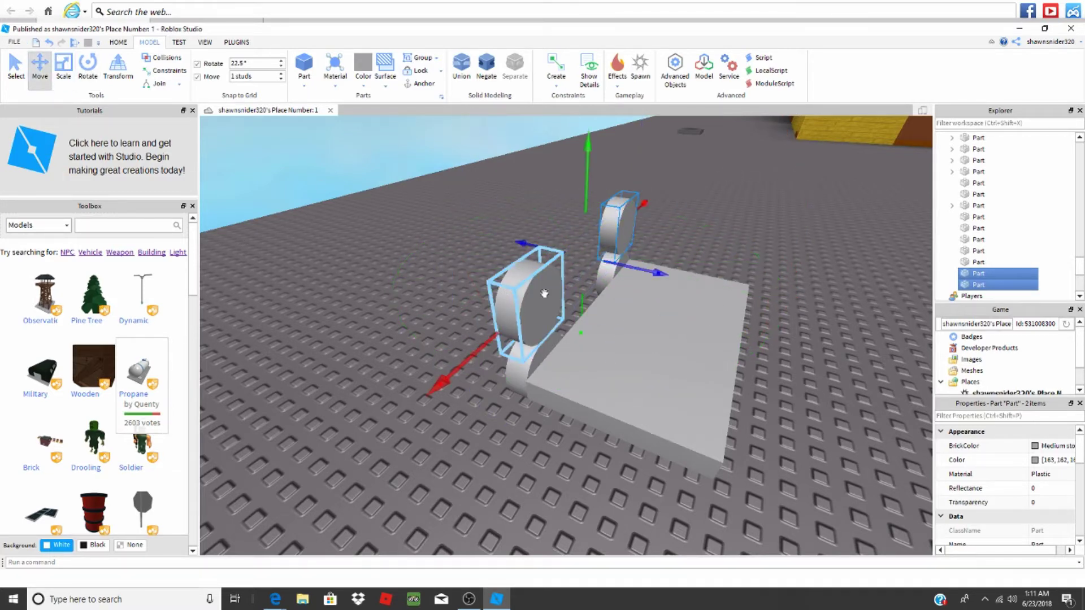
{"action": "right_click_drag", "start_coordinate": [634, 266], "coordinate": [636, 271]}
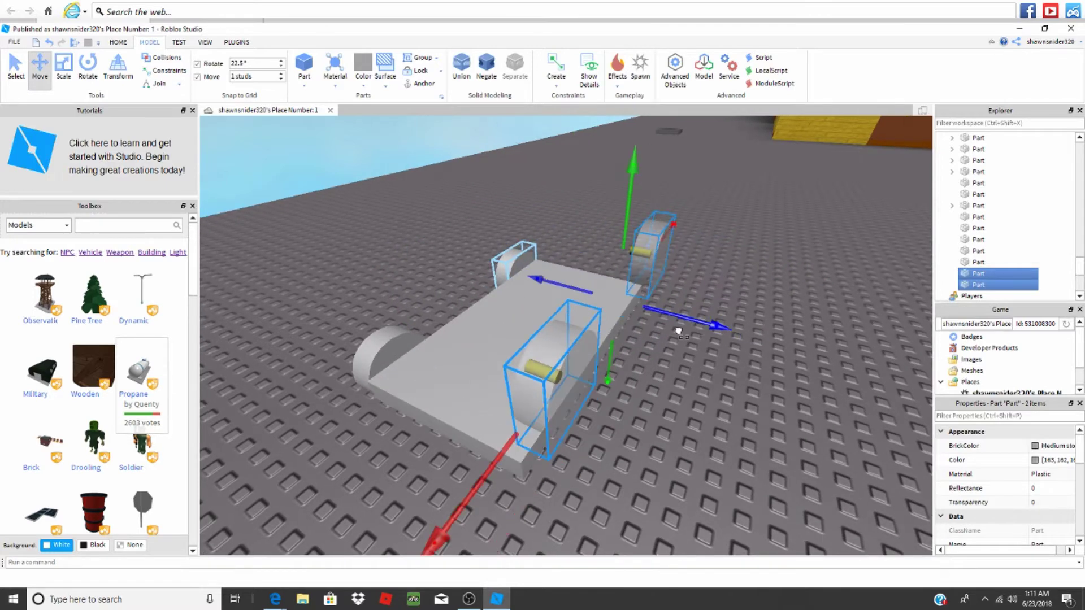
{"action": "left_click_drag", "start_coordinate": [615, 361], "coordinate": [609, 401]}
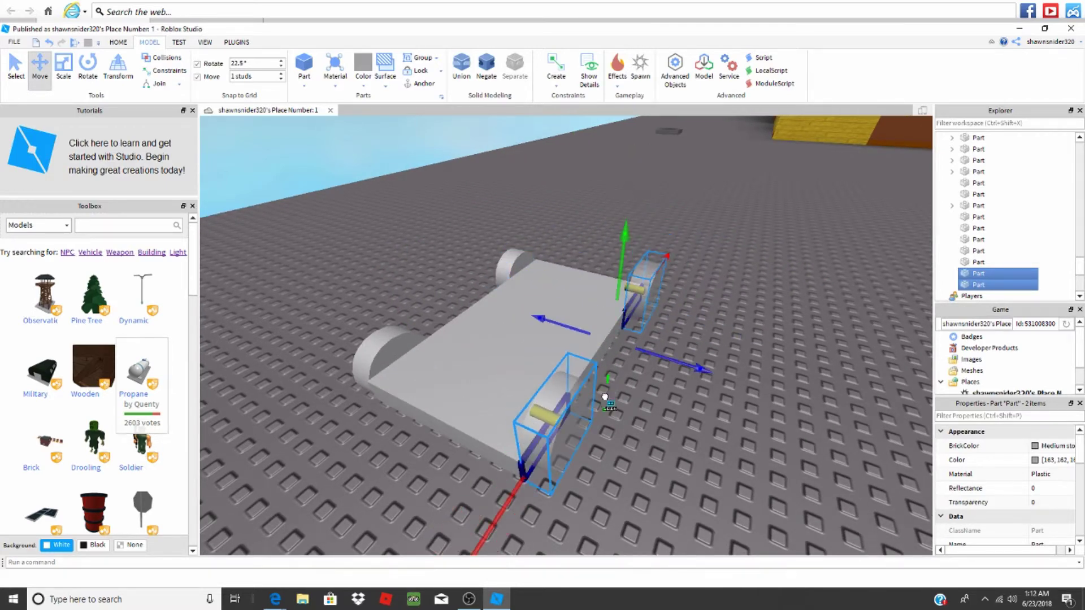
{"action": "scroll", "coordinate": [608, 403], "scroll_direction": "down", "scroll_amount": 3}
{"action": "left_click", "coordinate": [608, 403]}
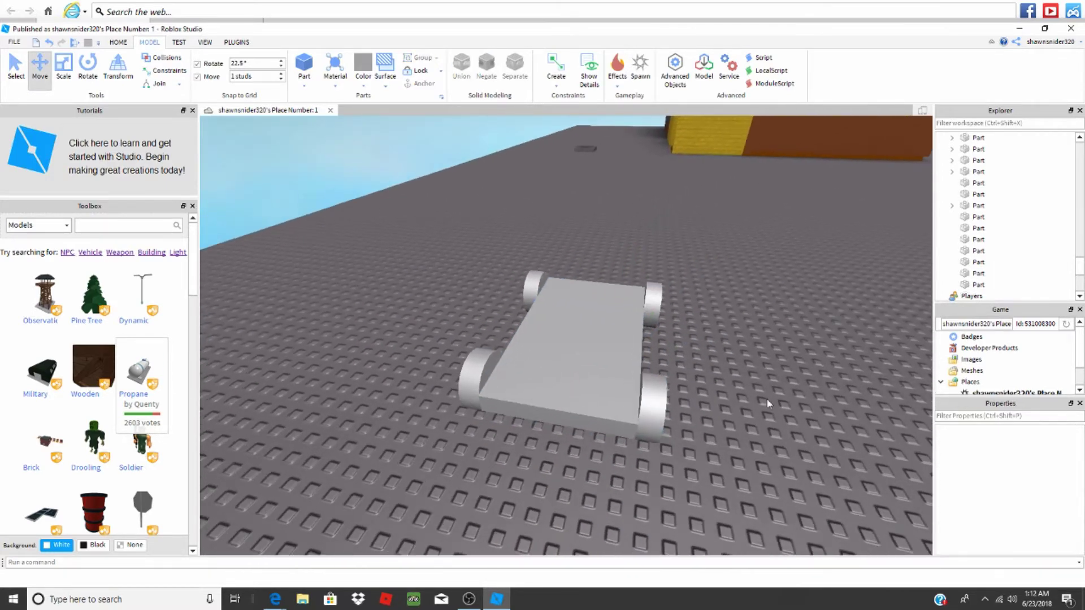
{"action": "mouse_move", "coordinate": [609, 403]}
{"action": "right_mouse_down"}
{"action": "mouse_move", "coordinate": [768, 405]}
{"action": "mouse_move", "coordinate": [769, 395]}
{"action": "right_mouse_up"}
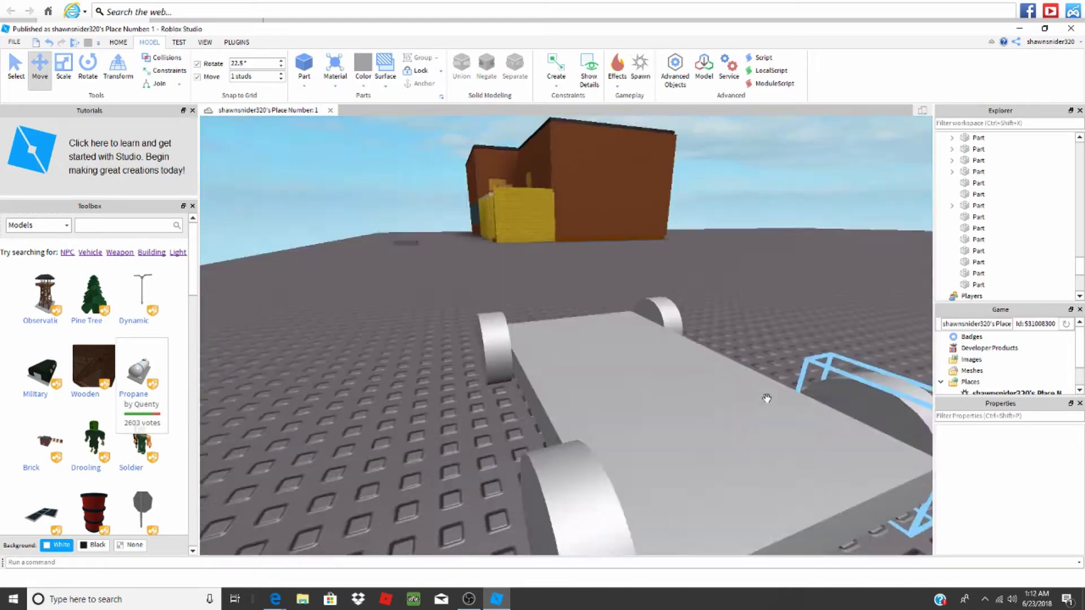
{"action": "scroll", "coordinate": [765, 399], "scroll_direction": "up", "scroll_amount": 3}
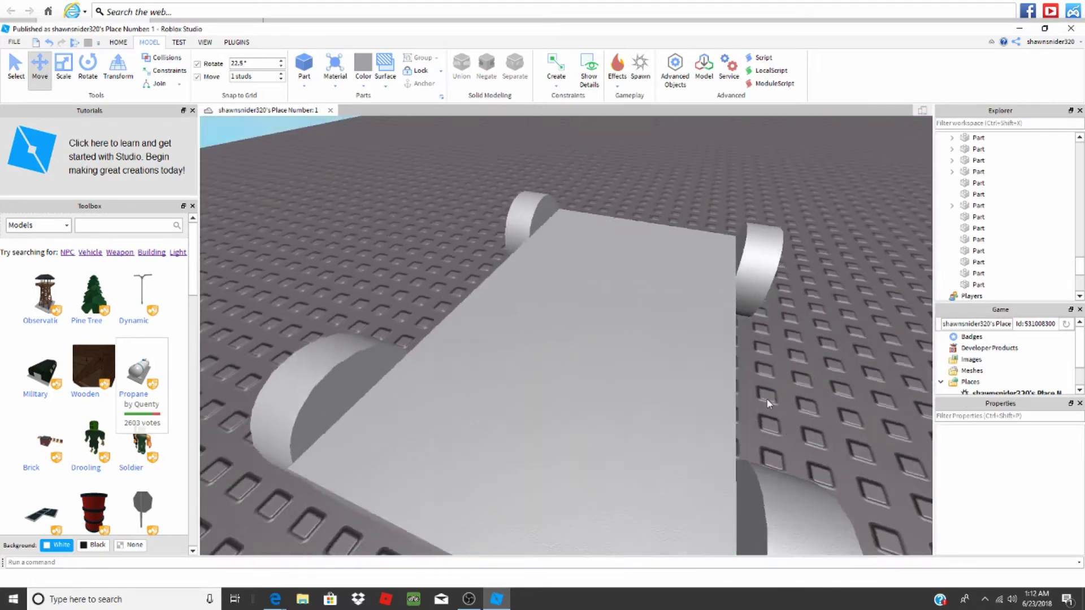
{"action": "scroll", "coordinate": [736, 388], "scroll_direction": "down", "scroll_amount": 3}
{"action": "scroll", "coordinate": [737, 390], "scroll_direction": "up", "scroll_amount": 3}
{"action": "left_click", "coordinate": [735, 381]}
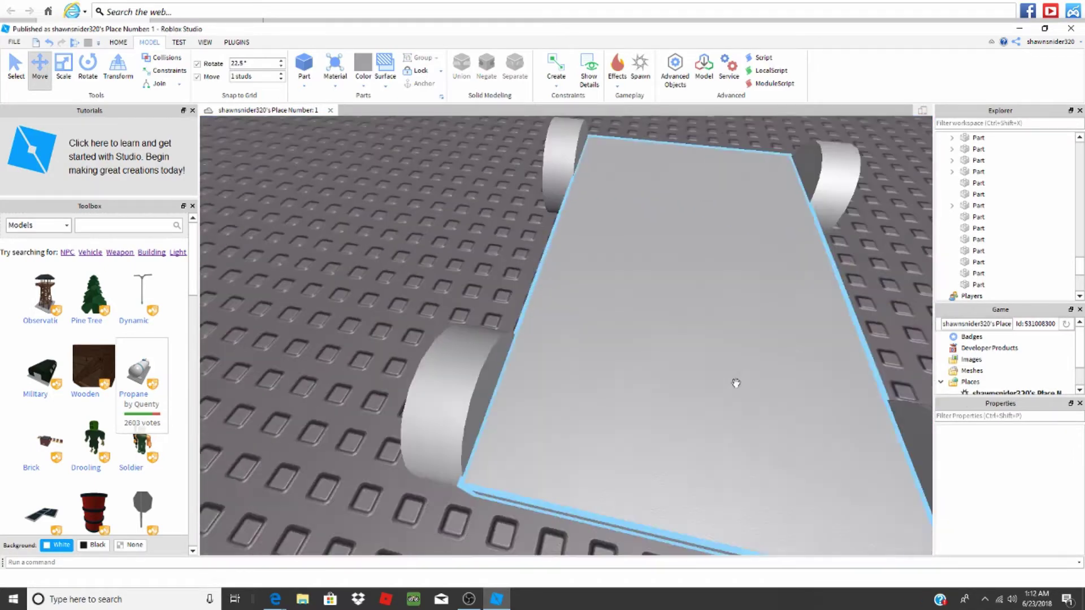
{"action": "scroll", "coordinate": [735, 381], "scroll_direction": "up", "scroll_amount": 3}
{"action": "scroll", "coordinate": [735, 381], "scroll_direction": "up", "scroll_amount": 2}
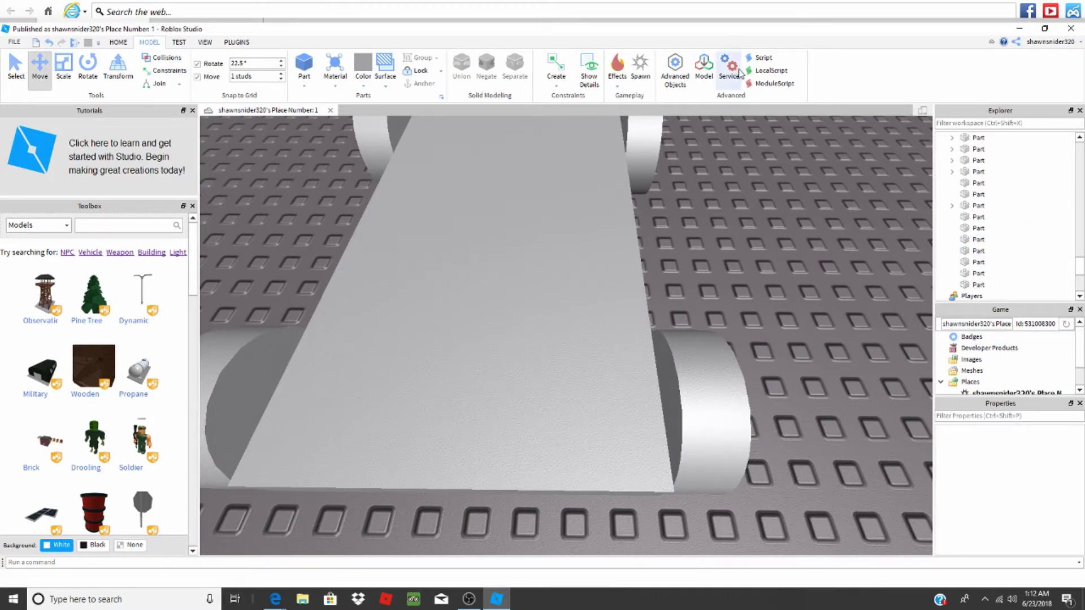
Step: Insert a VehicleSeat onto the car body and select it
{"action": "left_click", "coordinate": [679, 72]}
{"action": "type", "text": "Vehic"}
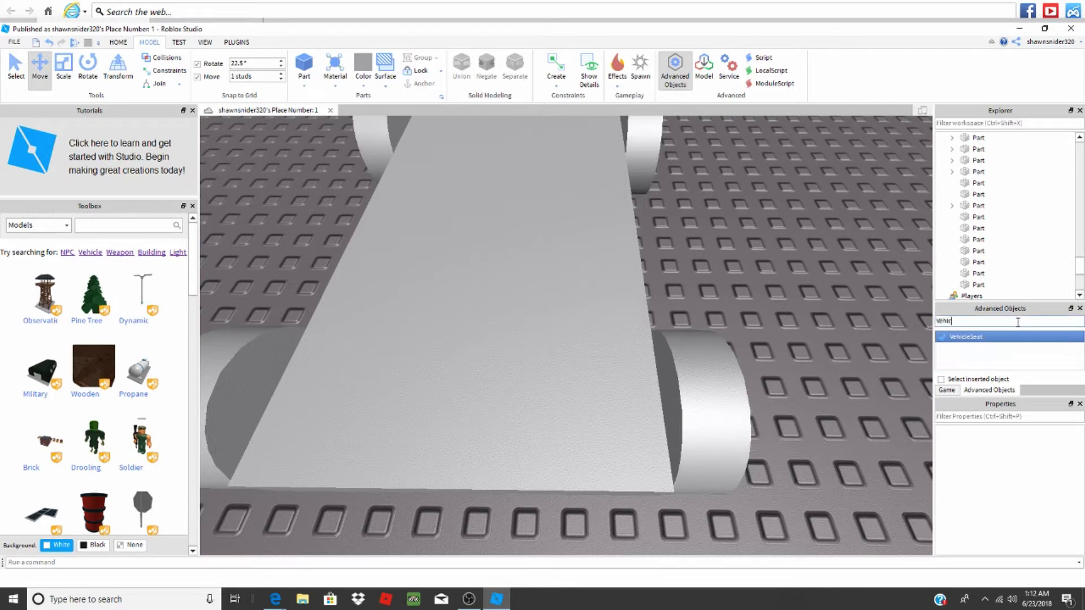
{"action": "key", "text": "Return"}
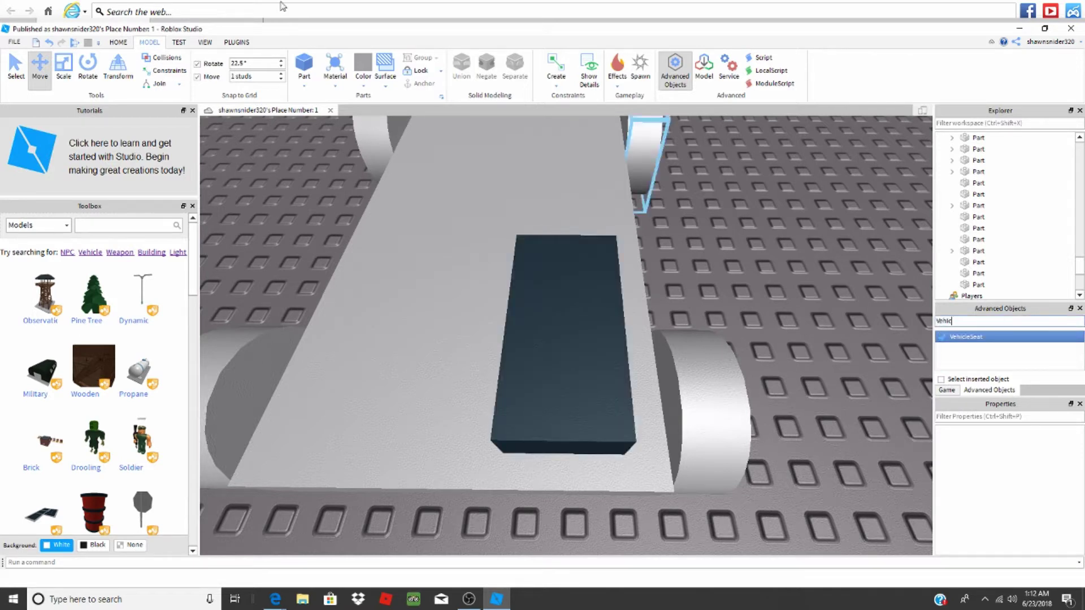
{"action": "left_click", "coordinate": [509, 280]}
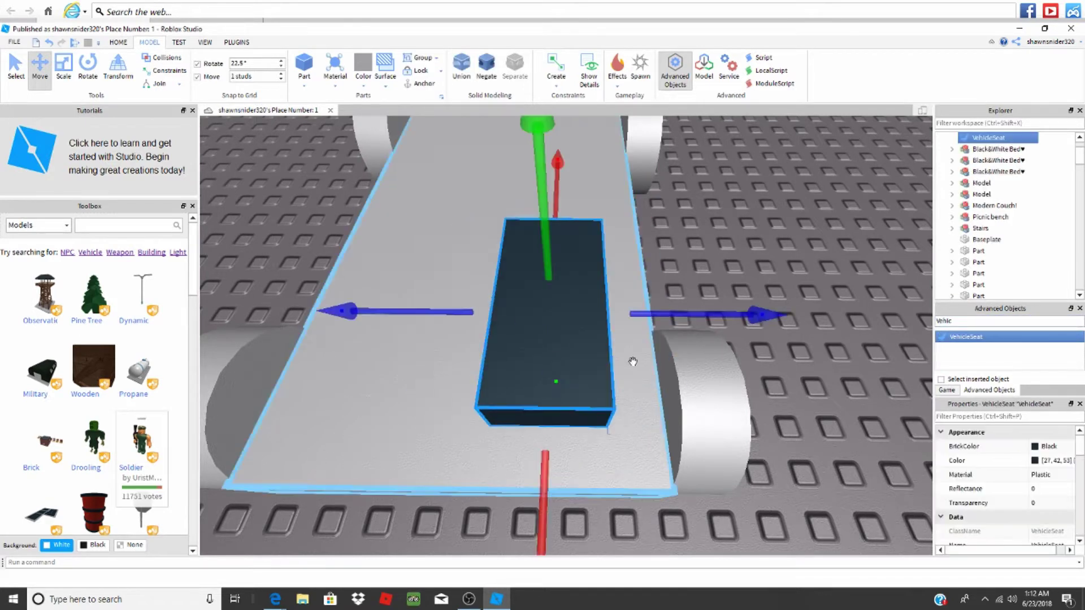
{"action": "scroll", "coordinate": [1036, 492], "scroll_direction": "down", "scroll_amount": 2}
{"action": "scroll", "coordinate": [1036, 492], "scroll_direction": "down", "scroll_amount": 2}
{"action": "scroll", "coordinate": [1036, 492], "scroll_direction": "down", "scroll_amount": 2}
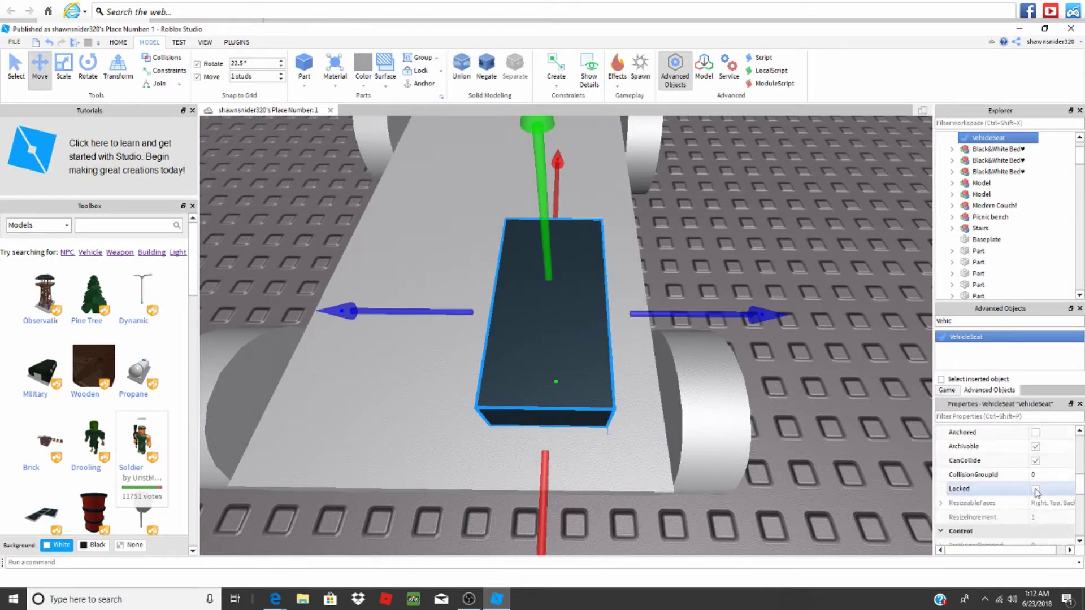
{"action": "scroll", "coordinate": [1036, 492], "scroll_direction": "down", "scroll_amount": 2}
{"action": "scroll", "coordinate": [1037, 492], "scroll_direction": "down", "scroll_amount": 3}
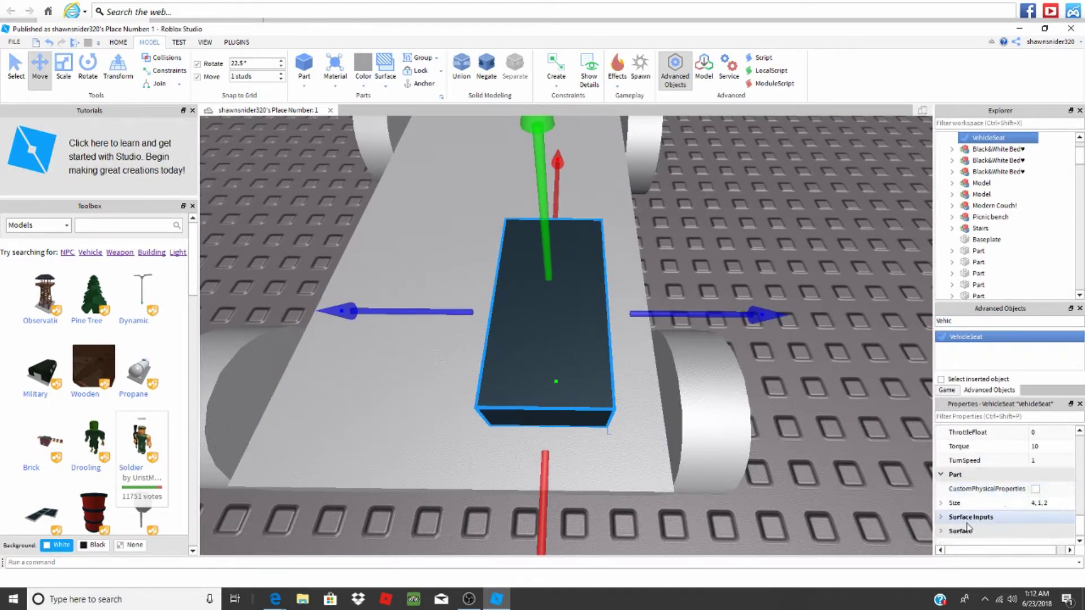
Step: Check the seat's front face under Surface Inputs, then rotate the seat 90 degrees
{"action": "left_click", "coordinate": [941, 519]}
{"action": "scroll", "coordinate": [947, 523], "scroll_direction": "down", "scroll_amount": 3}
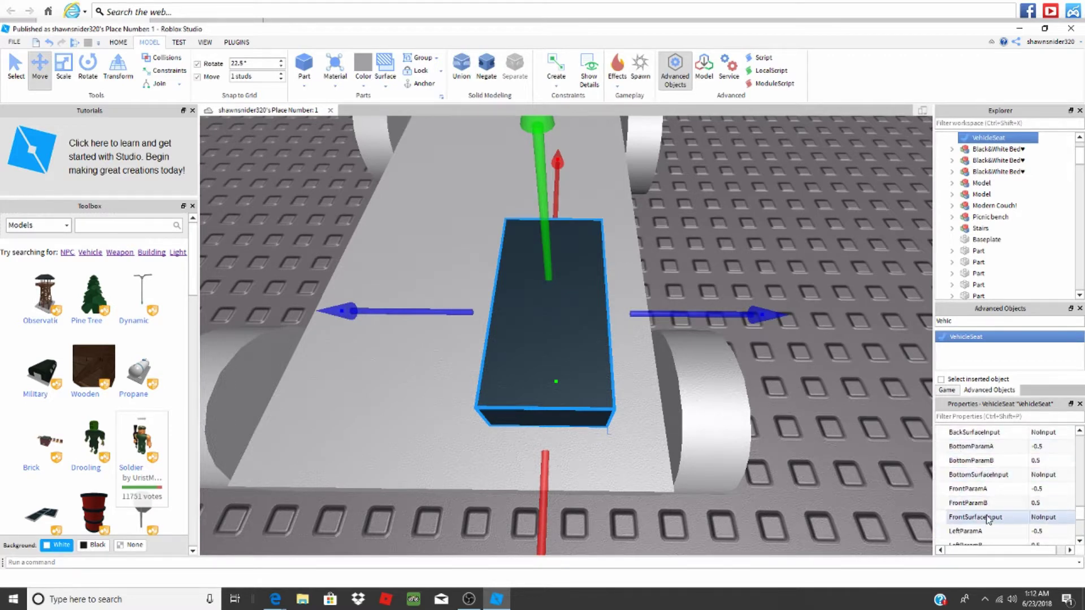
{"action": "left_click", "coordinate": [1005, 507]}
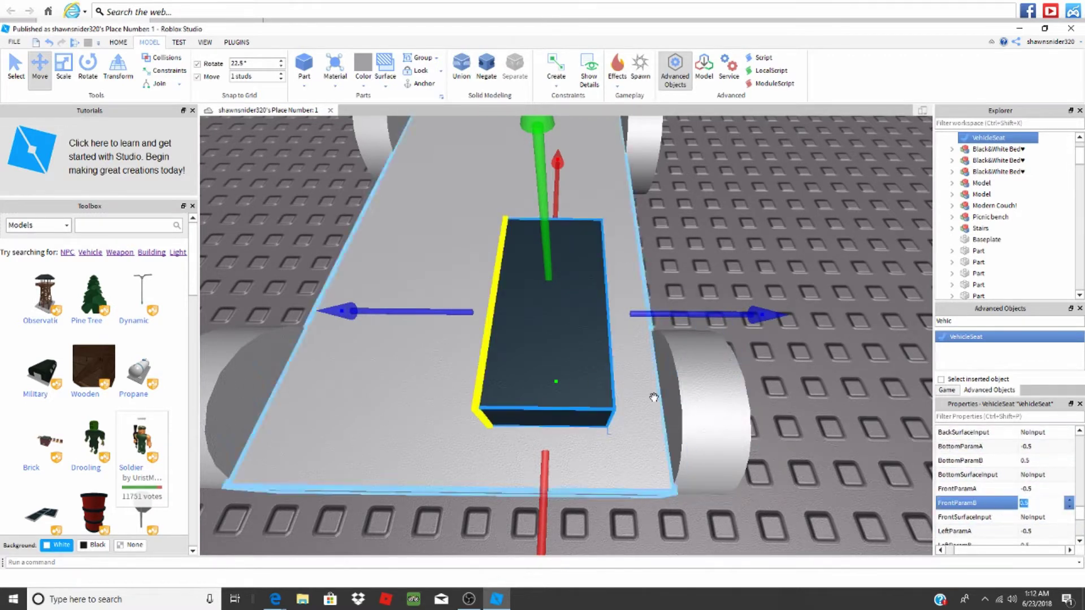
{"action": "mouse_move", "coordinate": [556, 381]}
{"action": "left_mouse_down"}
{"action": "mouse_move", "coordinate": [535, 369]}
{"action": "mouse_move", "coordinate": [585, 311]}
{"action": "mouse_move", "coordinate": [598, 256]}
{"action": "left_mouse_up"}
{"action": "key", "text": "ctrl+r"}
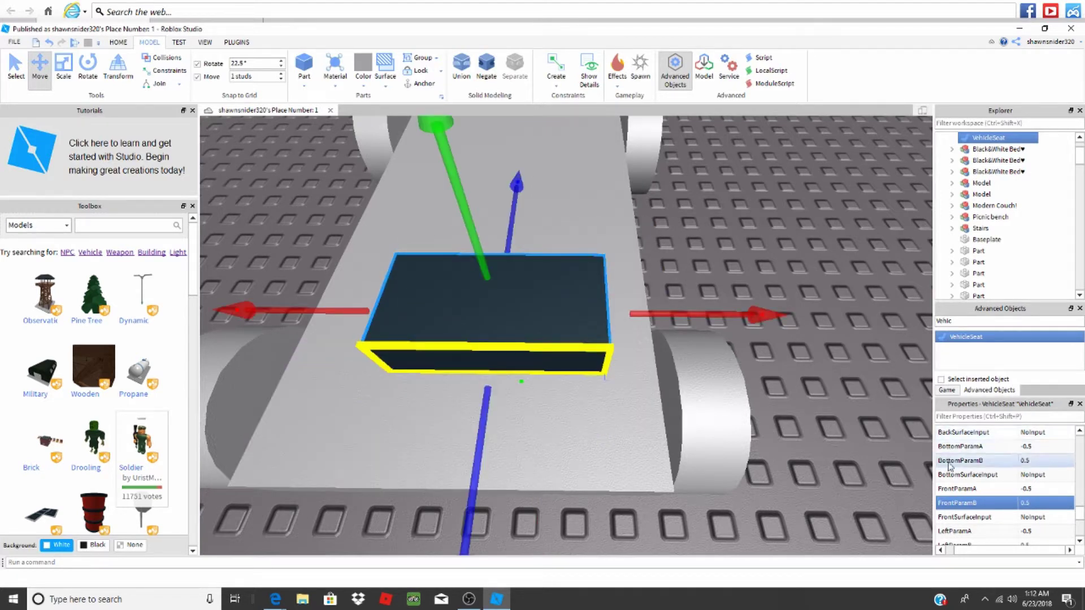
{"action": "left_click", "coordinate": [814, 424]}
{"action": "left_click", "coordinate": [595, 314]}
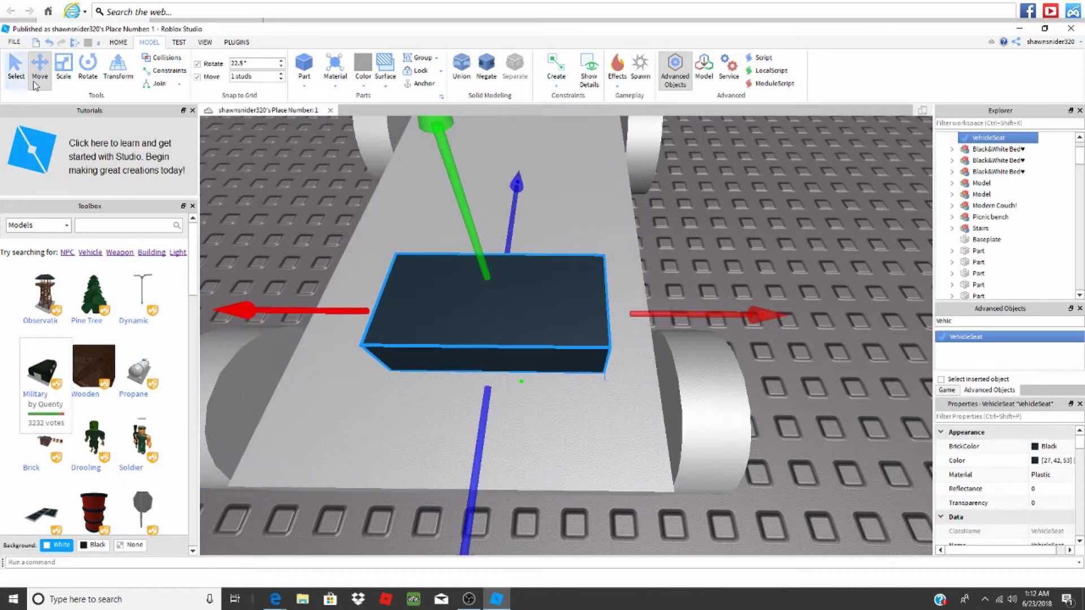
Step: Narrow the vehicle seat with the Scale tool and lift it above the car
{"action": "key", "text": "ctrl+3"}
{"action": "left_click_drag", "start_coordinate": [304, 293], "coordinate": [406, 310]}
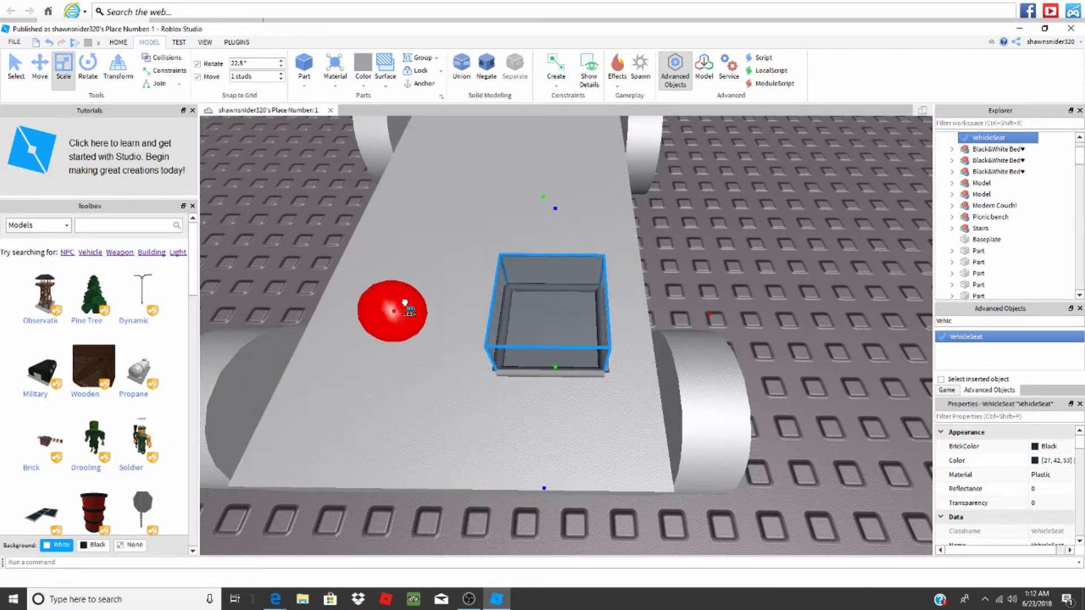
{"action": "left_click_drag", "start_coordinate": [593, 317], "coordinate": [612, 321]}
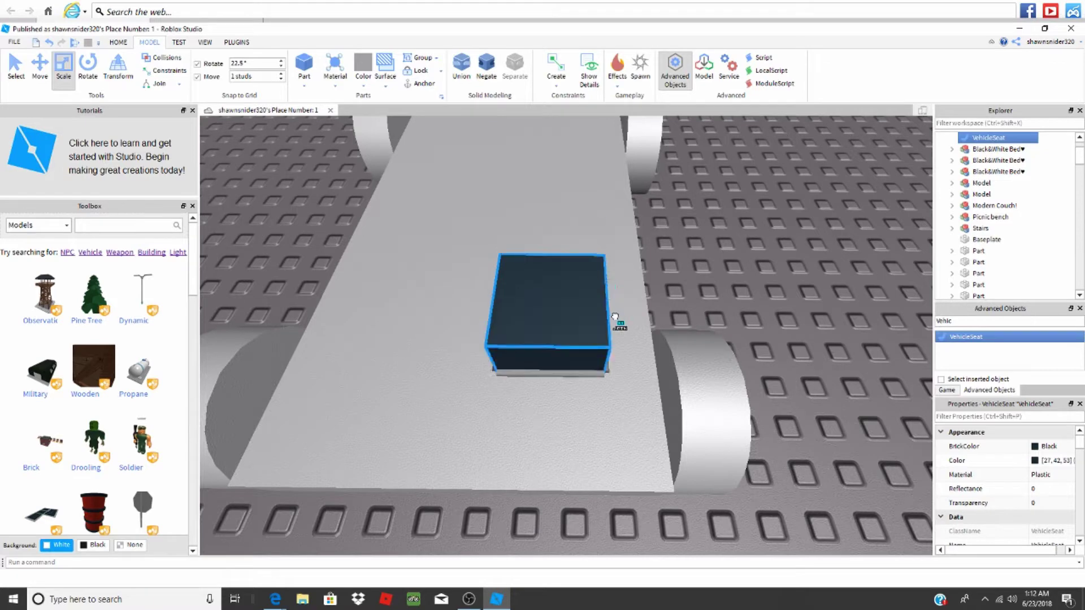
{"action": "scroll", "coordinate": [611, 317], "scroll_direction": "down", "scroll_amount": 2}
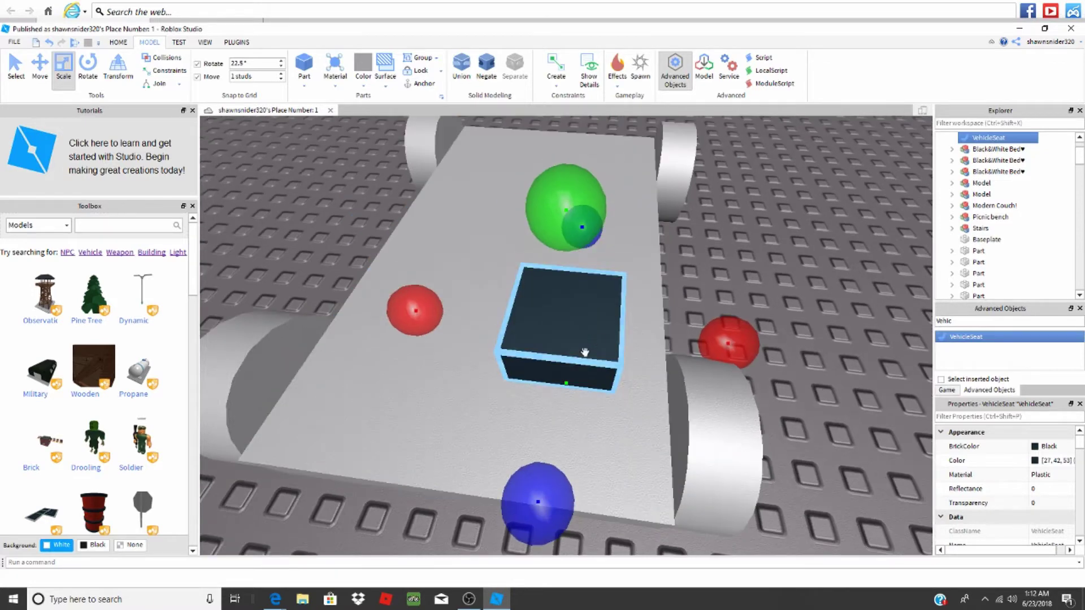
{"action": "scroll", "coordinate": [592, 341], "scroll_direction": "down", "scroll_amount": 2}
{"action": "right_click_drag", "start_coordinate": [591, 341], "coordinate": [775, 231]}
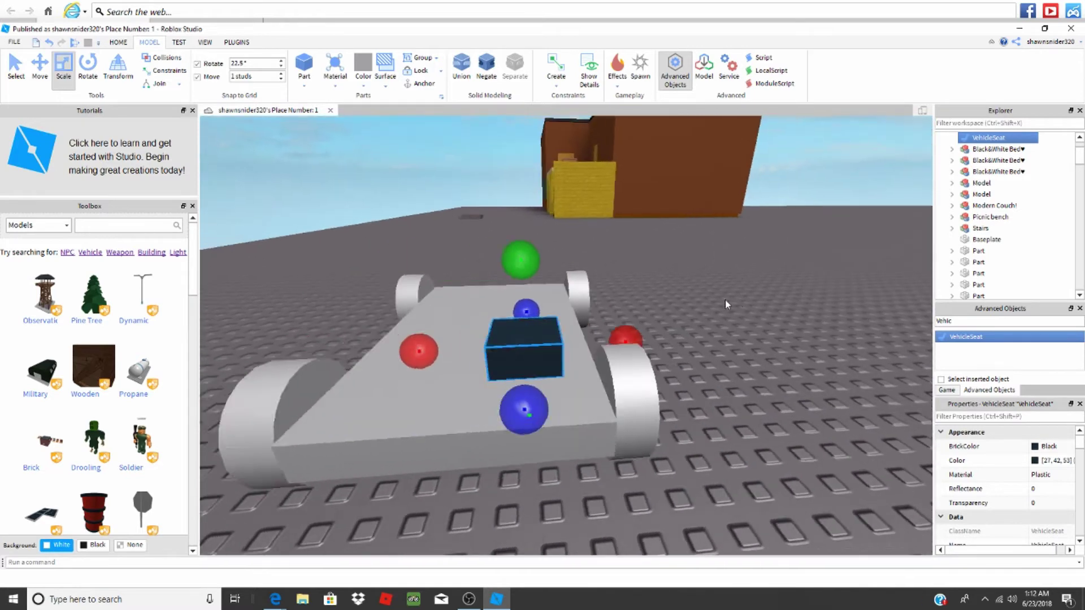
{"action": "scroll", "coordinate": [719, 291], "scroll_direction": "up", "scroll_amount": 3}
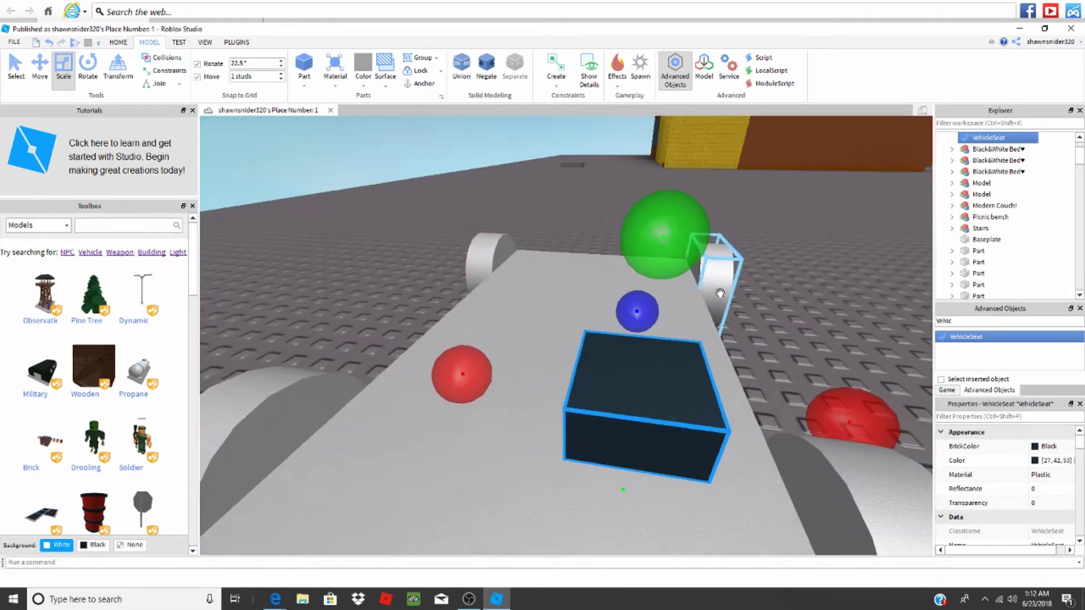
{"action": "left_click", "coordinate": [49, 78]}
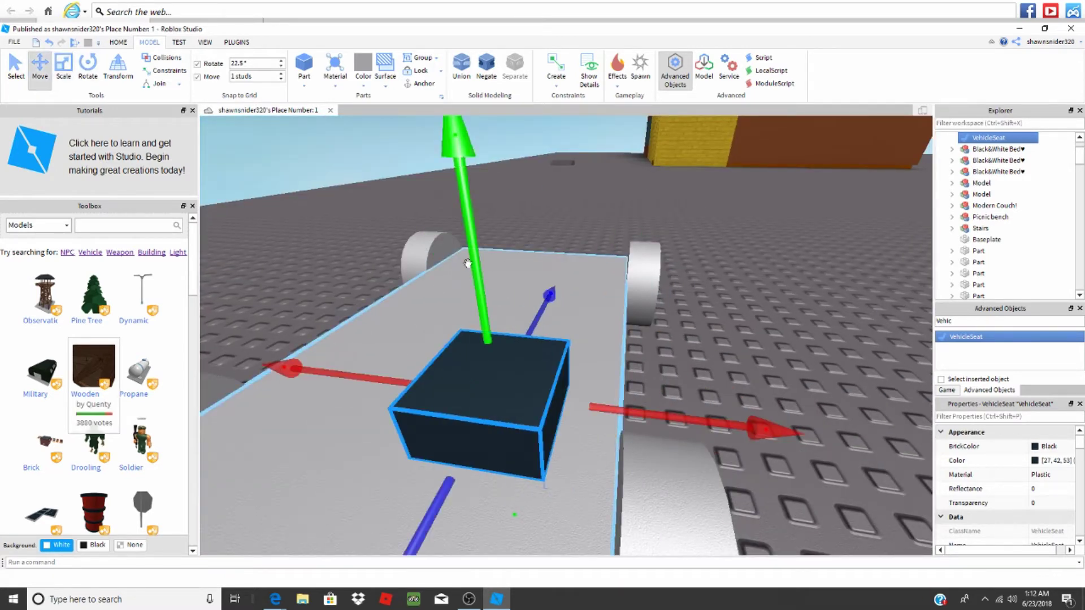
{"action": "left_click_drag", "start_coordinate": [467, 263], "coordinate": [485, 195]}
{"action": "mouse_move", "coordinate": [485, 195]}
{"action": "right_mouse_down"}
{"action": "mouse_move", "coordinate": [742, 321]}
{"action": "mouse_move", "coordinate": [310, 138]}
{"action": "mouse_move", "coordinate": [687, 140]}
{"action": "mouse_move", "coordinate": [658, 255]}
{"action": "mouse_move", "coordinate": [594, 153]}
{"action": "right_mouse_up"}
{"action": "left_click", "coordinate": [742, 321]}
Step: Apply Surface > Add Weld to the seat block and set it back on the car body
{"action": "left_click", "coordinate": [385, 72]}
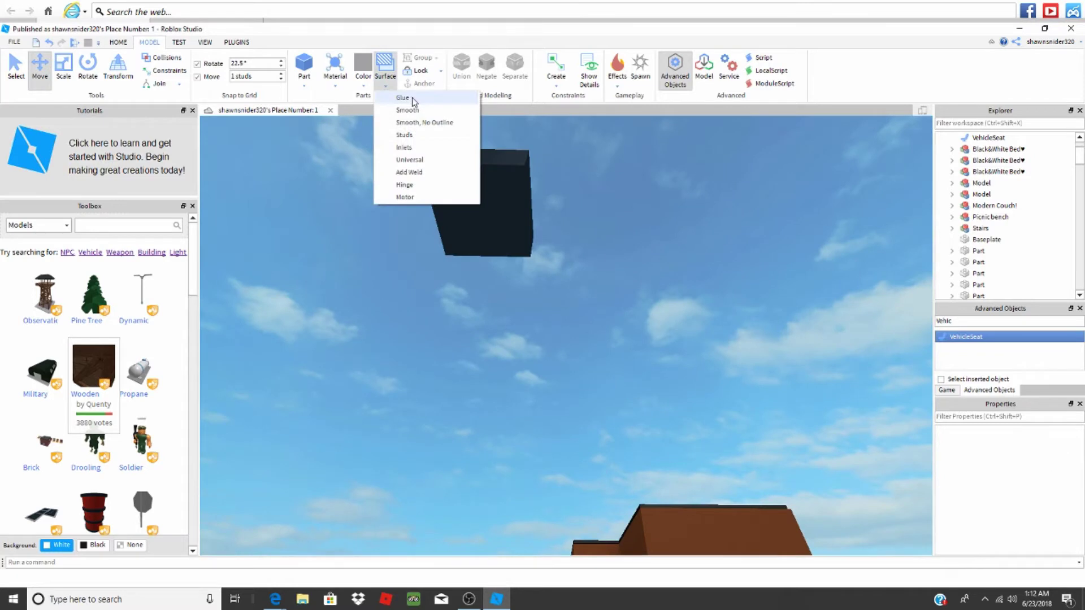
{"action": "left_click", "coordinate": [426, 174]}
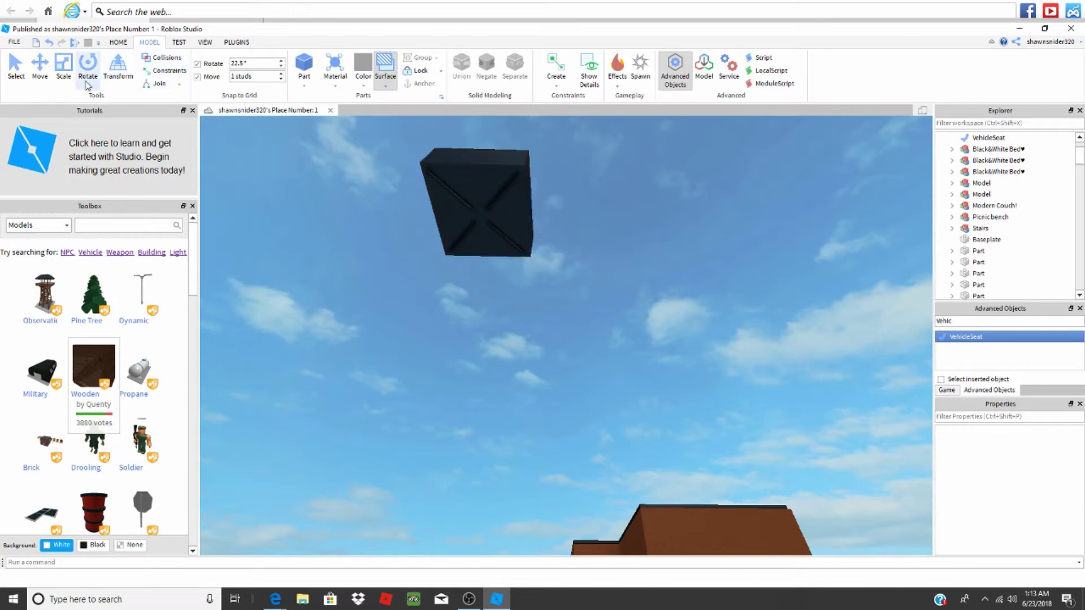
{"action": "left_click", "coordinate": [492, 215]}
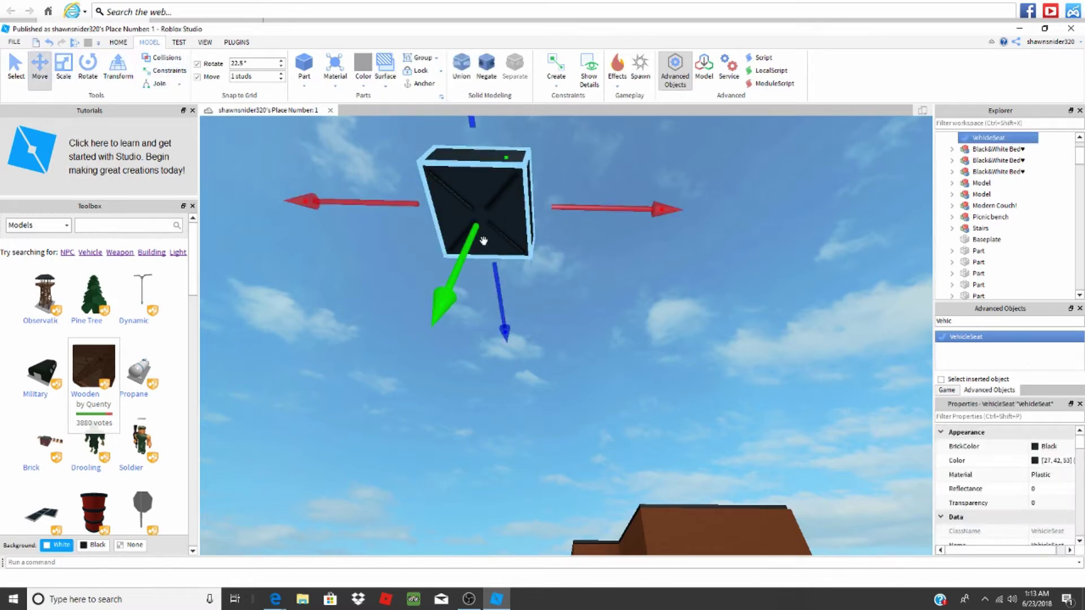
{"action": "left_click_drag", "start_coordinate": [482, 241], "coordinate": [472, 458]}
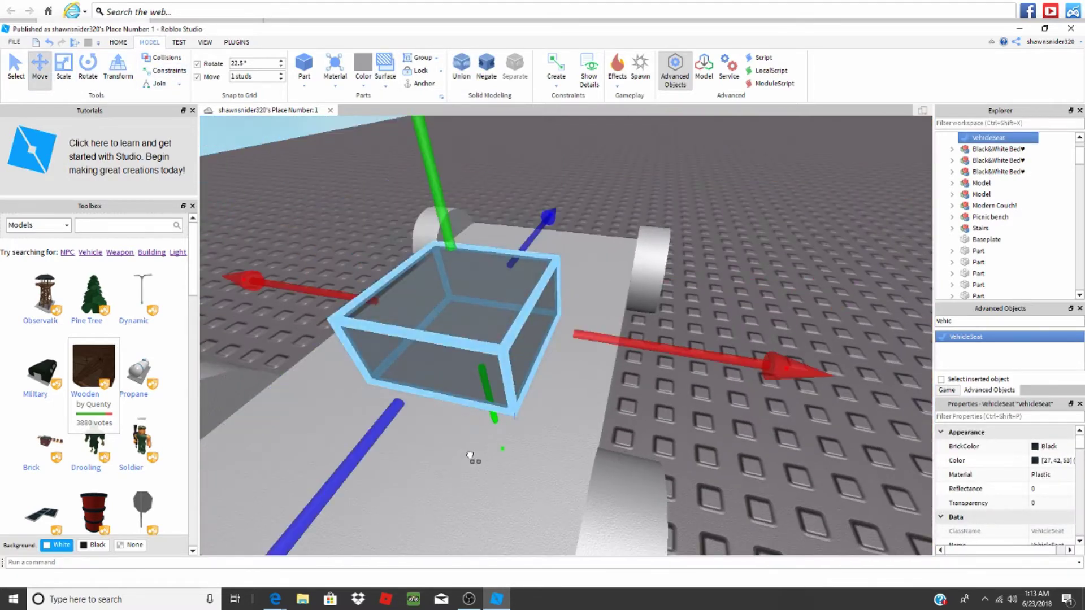
{"action": "right_click_drag", "start_coordinate": [471, 458], "coordinate": [509, 447]}
{"action": "scroll", "coordinate": [515, 424], "scroll_direction": "down", "scroll_amount": 3}
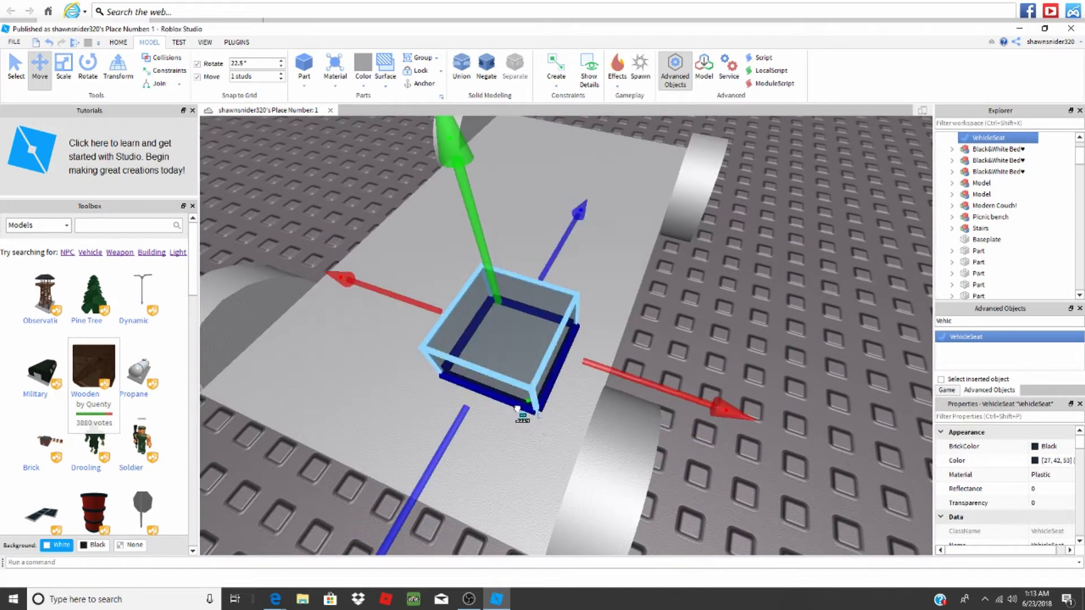
{"action": "right_click_drag", "start_coordinate": [515, 424], "coordinate": [781, 405]}
{"action": "scroll", "coordinate": [781, 404], "scroll_direction": "down", "scroll_amount": 5}
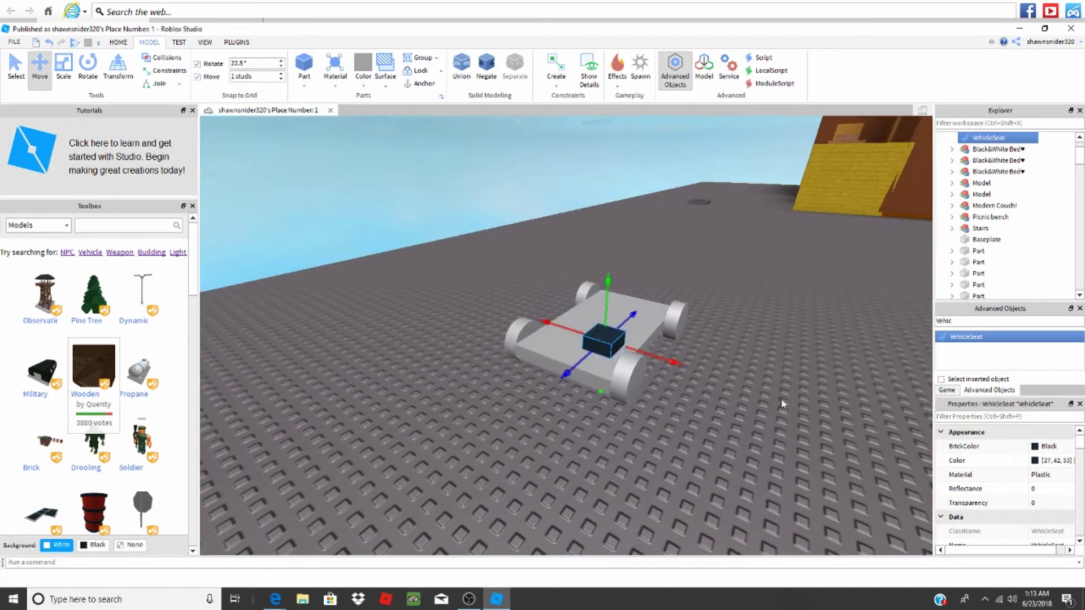
{"action": "left_click", "coordinate": [780, 403]}
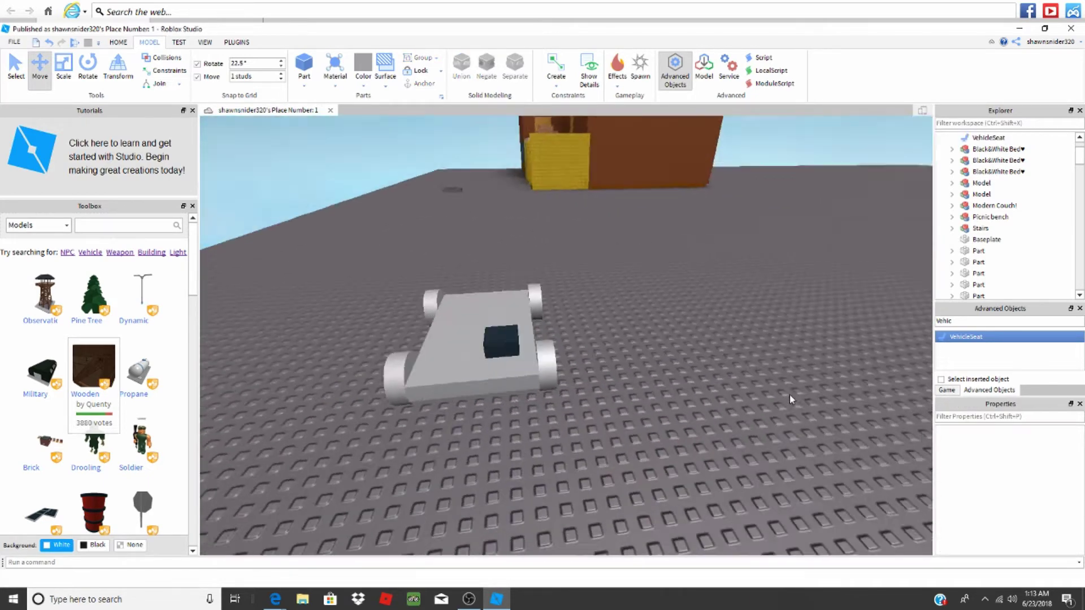
{"action": "scroll", "coordinate": [790, 394], "scroll_direction": "up", "scroll_amount": 5}
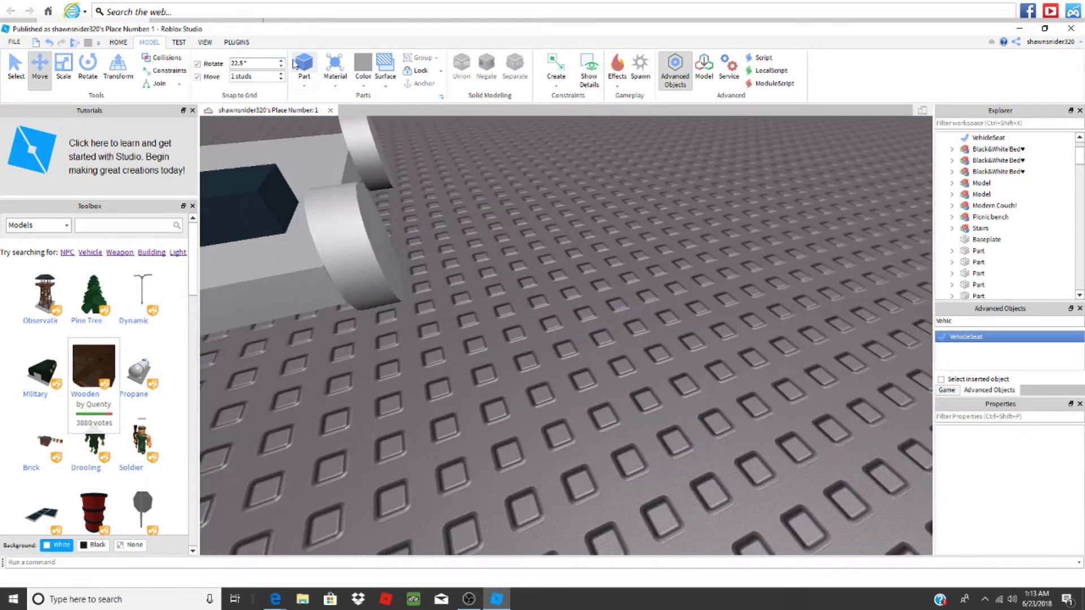
Step: Insert a new part, colour it Really red, and position it near the car
{"action": "left_click", "coordinate": [304, 67]}
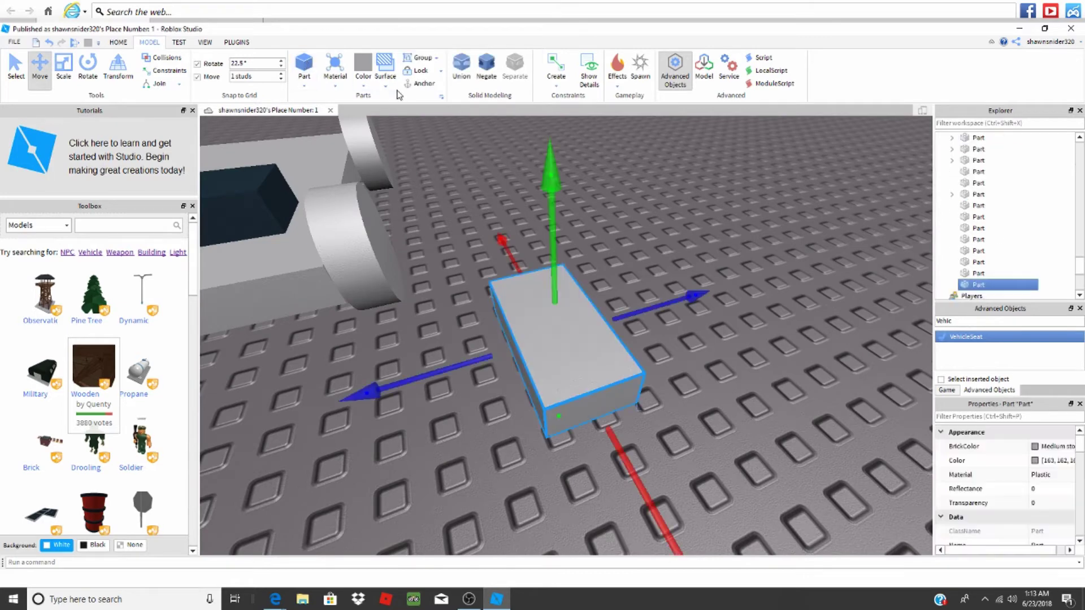
{"action": "left_click", "coordinate": [368, 82]}
{"action": "left_click", "coordinate": [520, 181]}
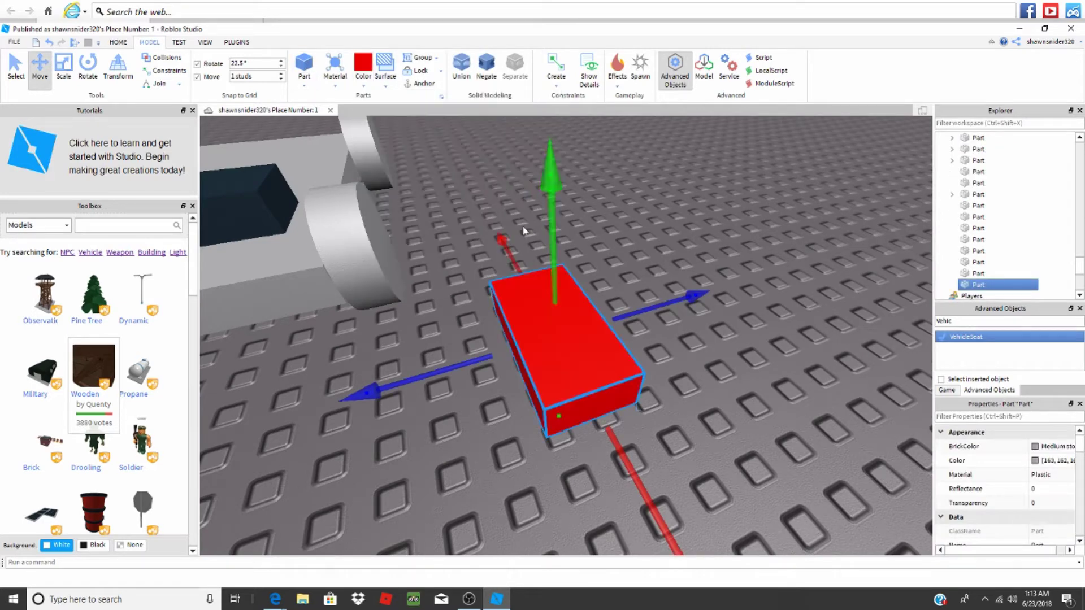
{"action": "left_click_drag", "start_coordinate": [581, 353], "coordinate": [407, 341]}
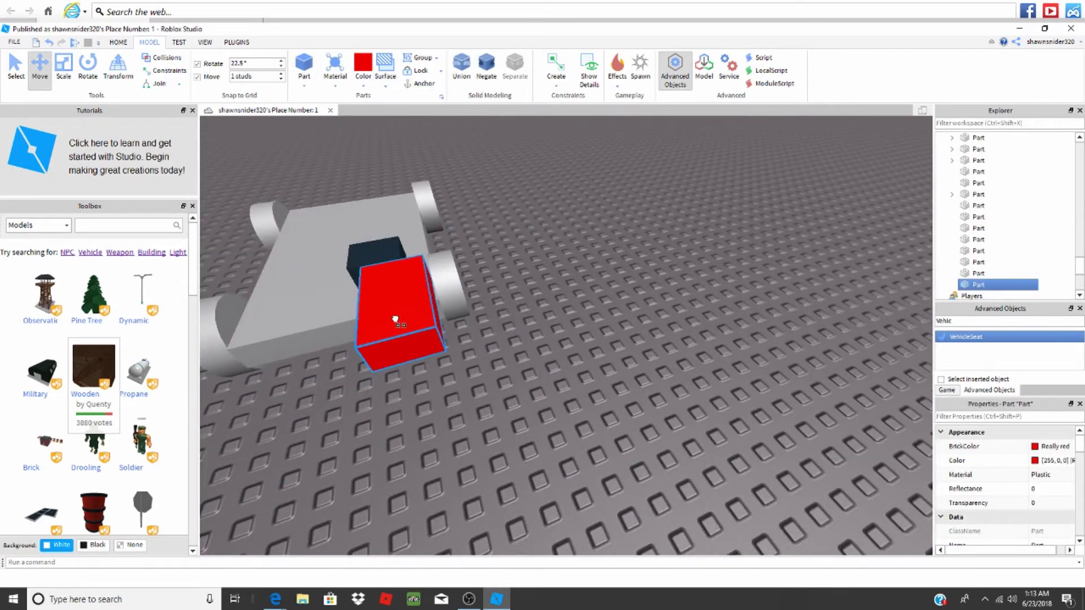
{"action": "right_click_drag", "start_coordinate": [400, 325], "coordinate": [418, 323]}
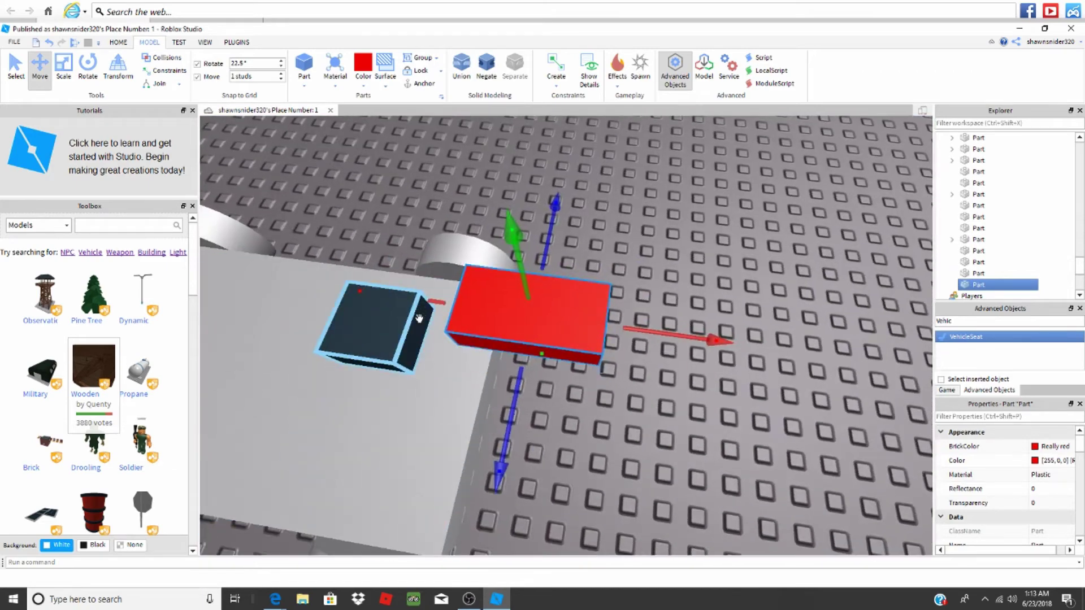
{"action": "mouse_move", "coordinate": [555, 315]}
{"action": "left_mouse_down"}
{"action": "mouse_move", "coordinate": [543, 400]}
{"action": "mouse_move", "coordinate": [283, 416]}
{"action": "mouse_move", "coordinate": [677, 439]}
{"action": "mouse_move", "coordinate": [395, 388]}
{"action": "left_mouse_up"}
{"action": "right_click_drag", "start_coordinate": [396, 388], "coordinate": [395, 388]}
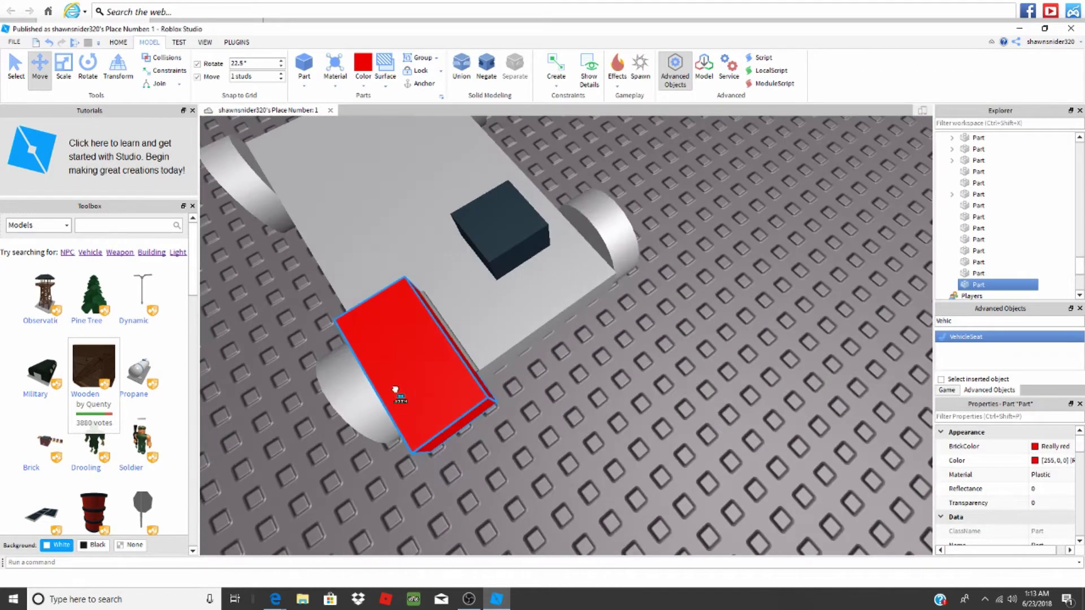
{"action": "left_click_drag", "start_coordinate": [396, 387], "coordinate": [394, 348]}
{"action": "right_click_drag", "start_coordinate": [349, 294], "coordinate": [489, 314]}
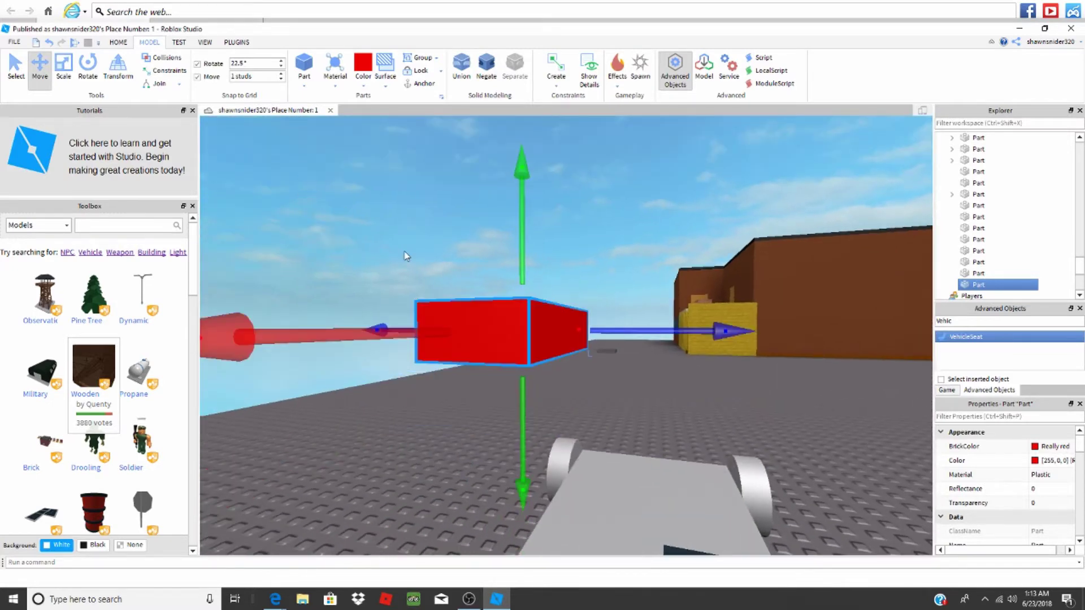
{"action": "key", "text": "d"}
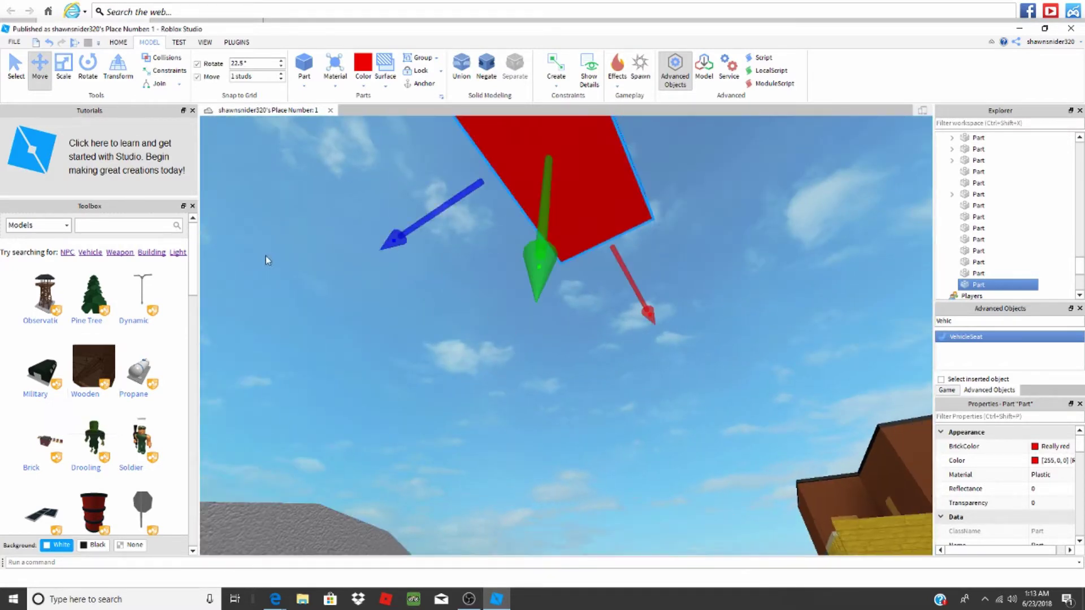
{"action": "left_click", "coordinate": [266, 259]}
Step: Add weld surfaces to the red part, move it beside the car, and start Play (F5)
{"action": "left_click", "coordinate": [389, 82]}
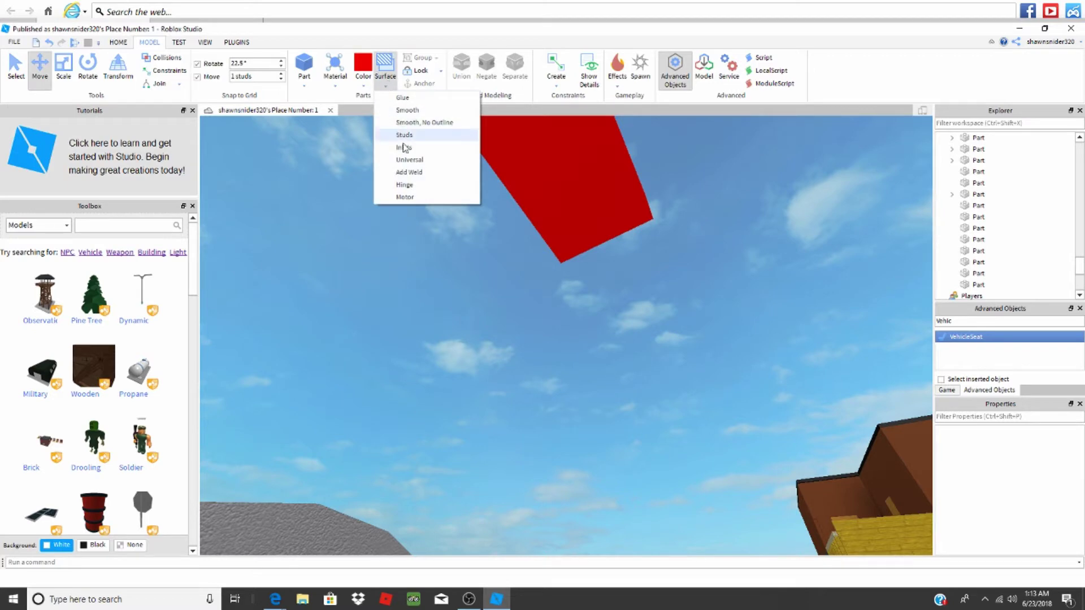
{"action": "left_click", "coordinate": [408, 172]}
{"action": "left_click", "coordinate": [543, 179]}
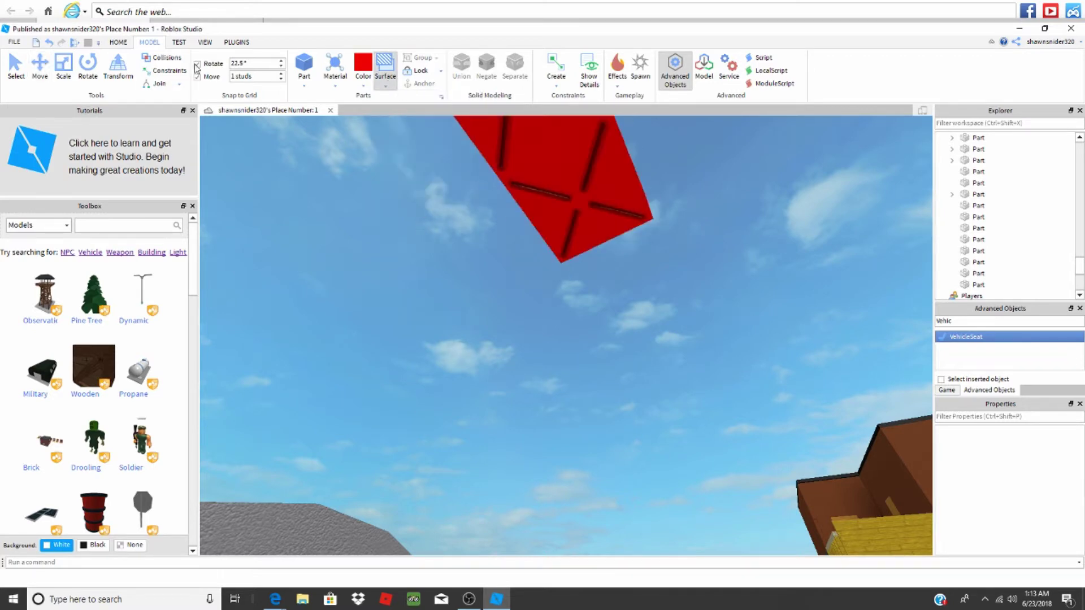
{"action": "right_click_drag", "start_coordinate": [339, 300], "coordinate": [339, 300]}
{"action": "scroll", "coordinate": [495, 240], "scroll_direction": "down", "scroll_amount": 3}
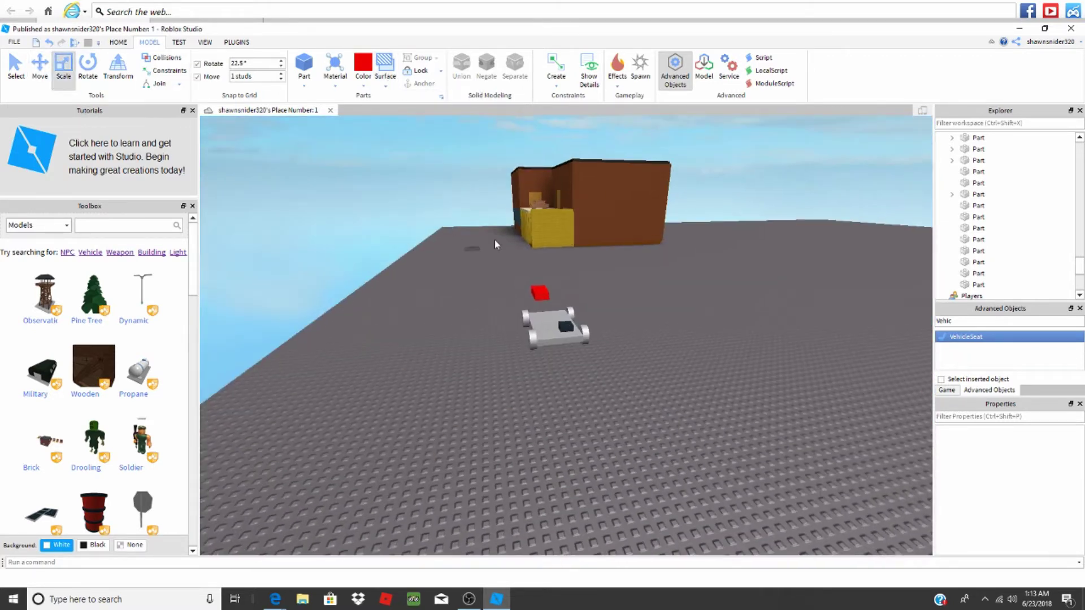
{"action": "scroll", "coordinate": [556, 269], "scroll_direction": "up", "scroll_amount": 3}
{"action": "scroll", "coordinate": [555, 269], "scroll_direction": "up", "scroll_amount": 5}
{"action": "scroll", "coordinate": [509, 254], "scroll_direction": "down", "scroll_amount": 5}
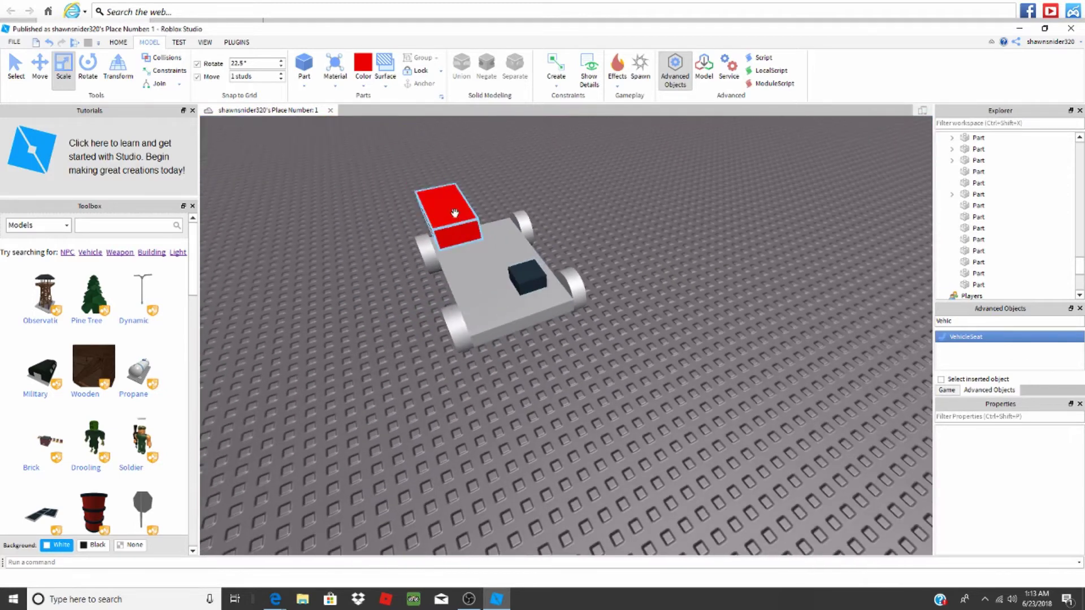
{"action": "left_click_drag", "start_coordinate": [444, 213], "coordinate": [61, 205]}
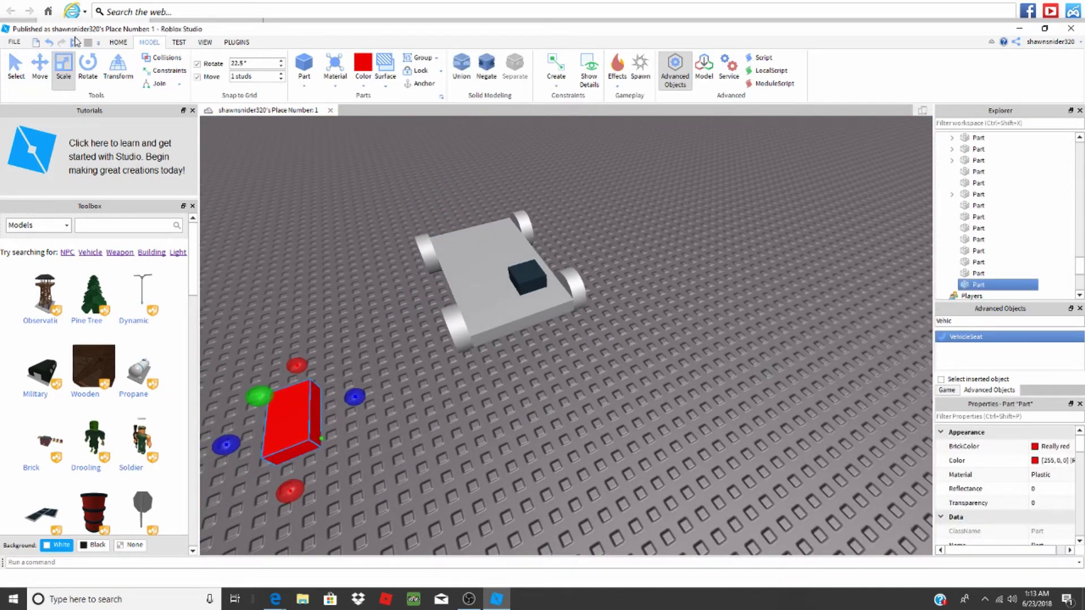
{"action": "key", "text": "F5"}
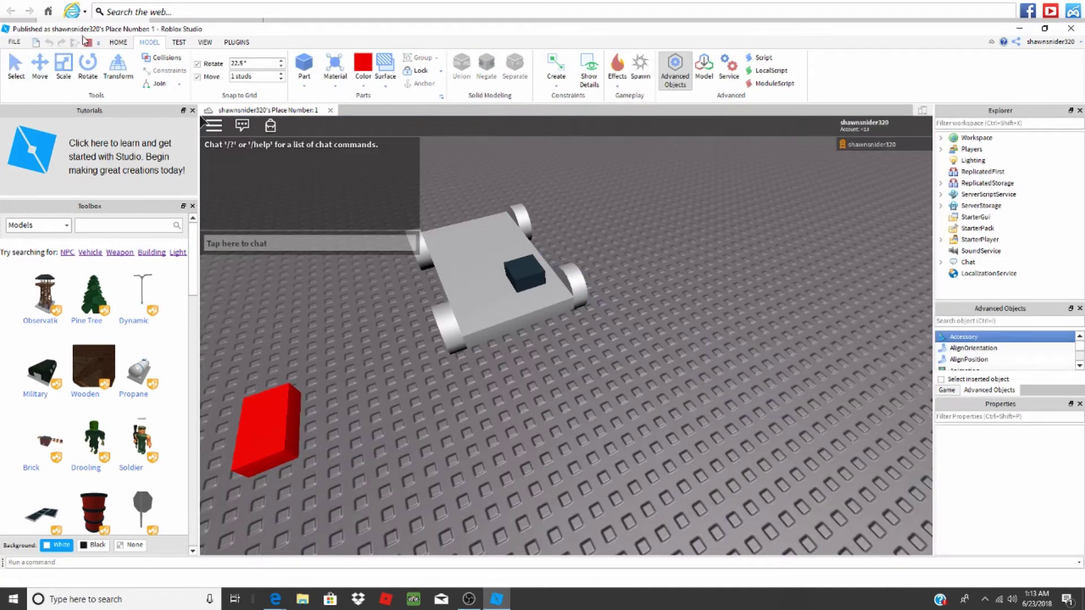
Step: Stop the play test and select the black VehicleSeat to edit its driving properties
{"action": "left_click", "coordinate": [89, 45]}
{"action": "right_click_drag", "start_coordinate": [543, 296], "coordinate": [594, 299]}
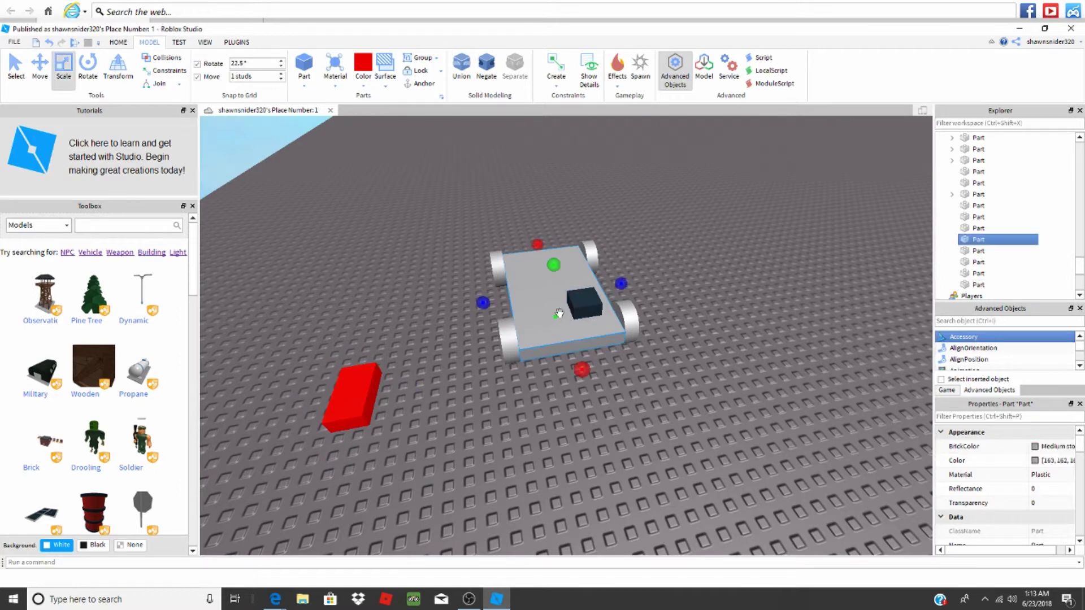
{"action": "left_click", "coordinate": [585, 302]}
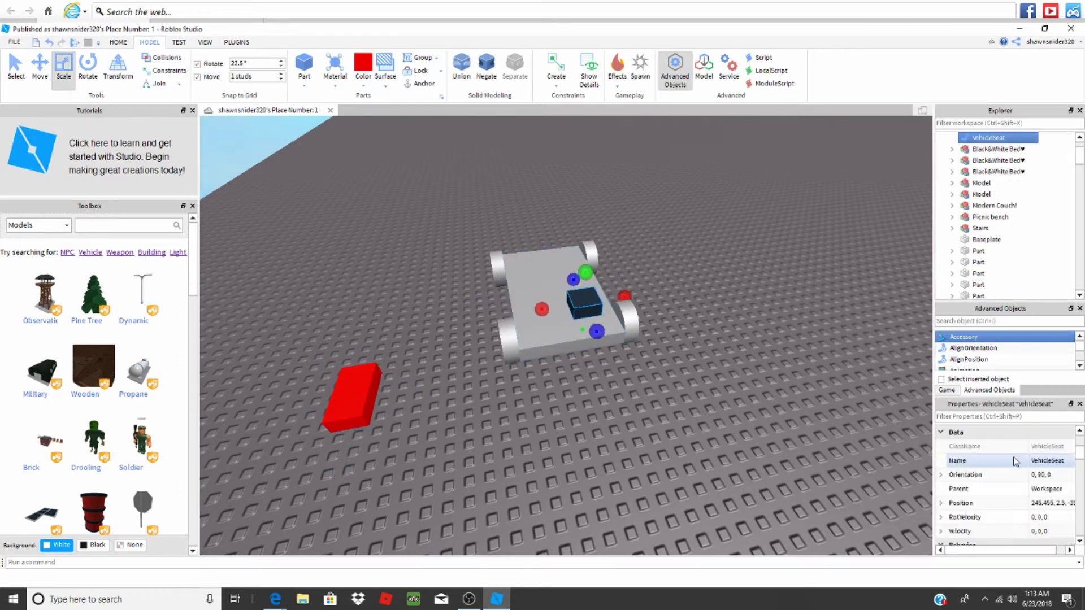
{"action": "scroll", "coordinate": [1015, 461], "scroll_direction": "down", "scroll_amount": 2}
{"action": "scroll", "coordinate": [1022, 466], "scroll_direction": "down", "scroll_amount": 2}
{"action": "scroll", "coordinate": [1027, 469], "scroll_direction": "down", "scroll_amount": 2}
{"action": "scroll", "coordinate": [1031, 472], "scroll_direction": "down", "scroll_amount": 2}
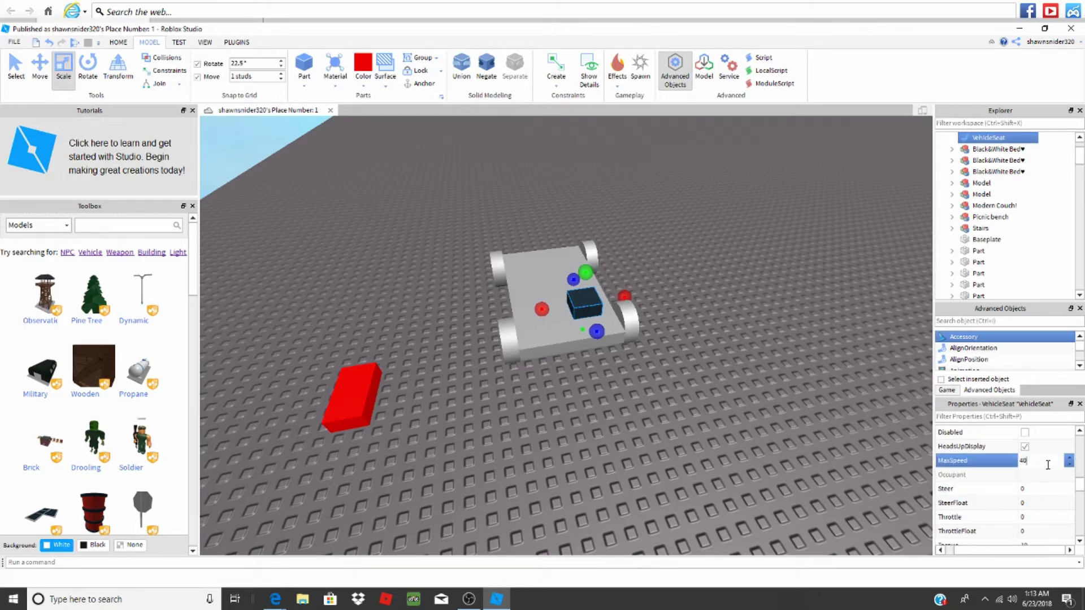
{"action": "scroll", "coordinate": [1043, 482], "scroll_direction": "down", "scroll_amount": 1}
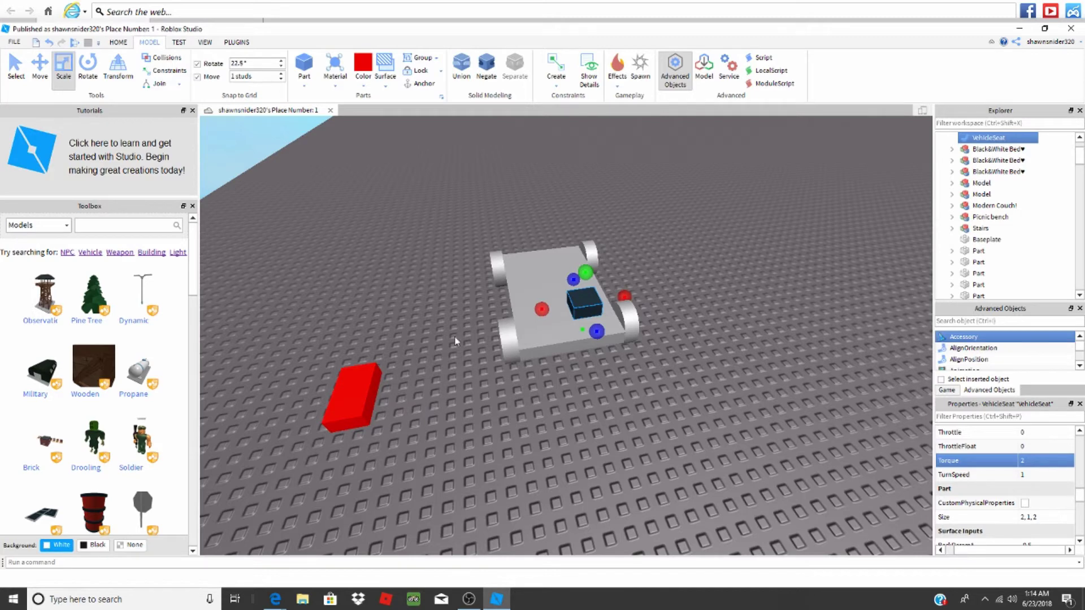
Step: Add a SpawnLocation, resize it beside the car, and start a play test
{"action": "right_click_drag", "start_coordinate": [456, 340], "coordinate": [447, 313]}
{"action": "left_click", "coordinate": [640, 66]}
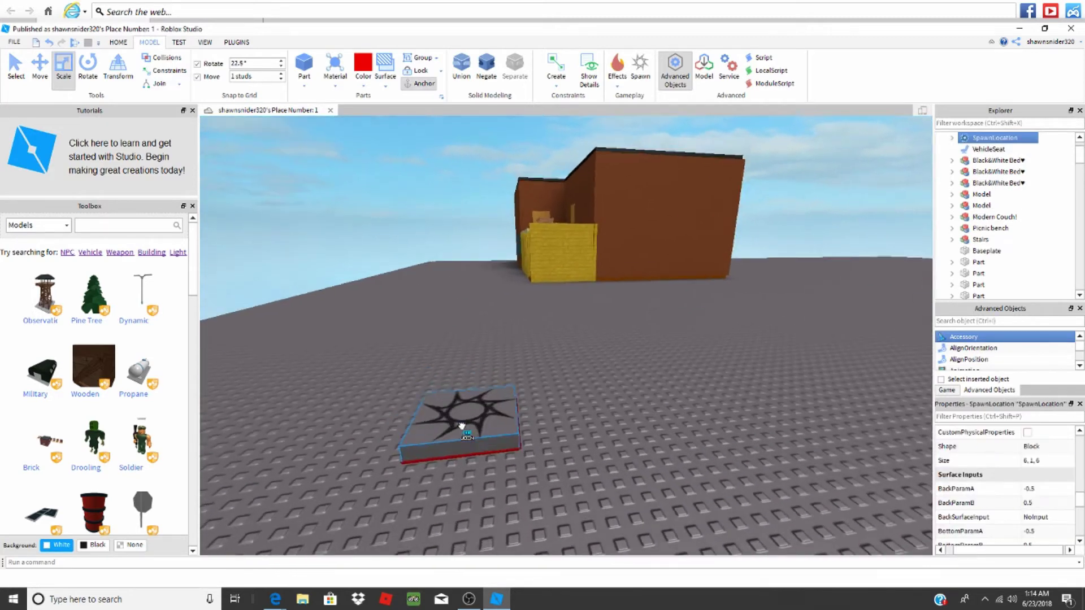
{"action": "scroll", "coordinate": [621, 367], "scroll_direction": "down", "scroll_amount": 5}
{"action": "left_click", "coordinate": [632, 352]}
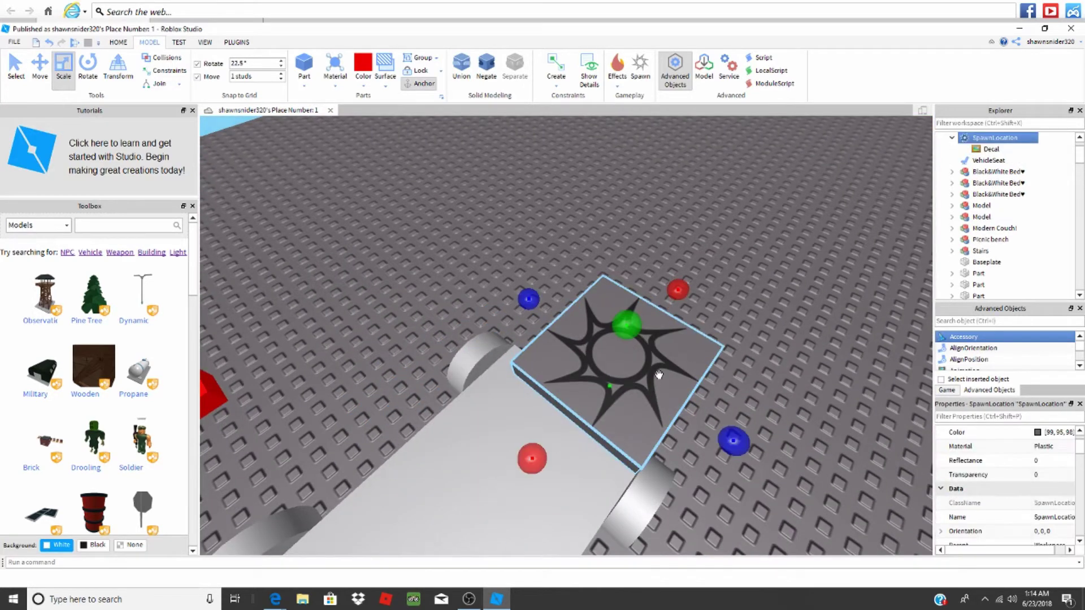
{"action": "left_click", "coordinate": [71, 44]}
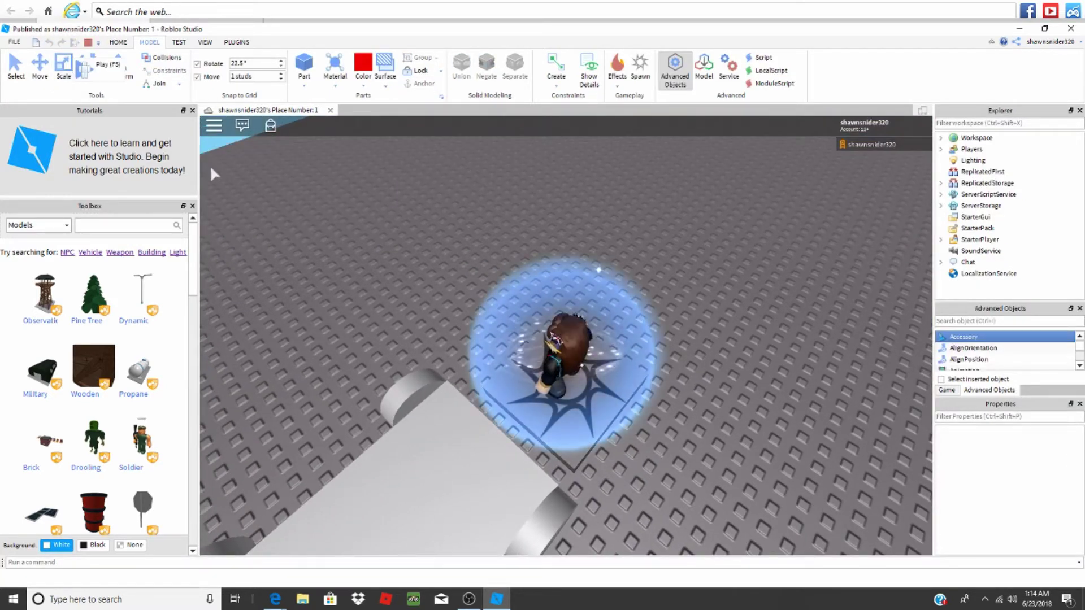
{"action": "key", "text": "w"}
{"action": "right_click_drag", "start_coordinate": [380, 261], "coordinate": [381, 262]}
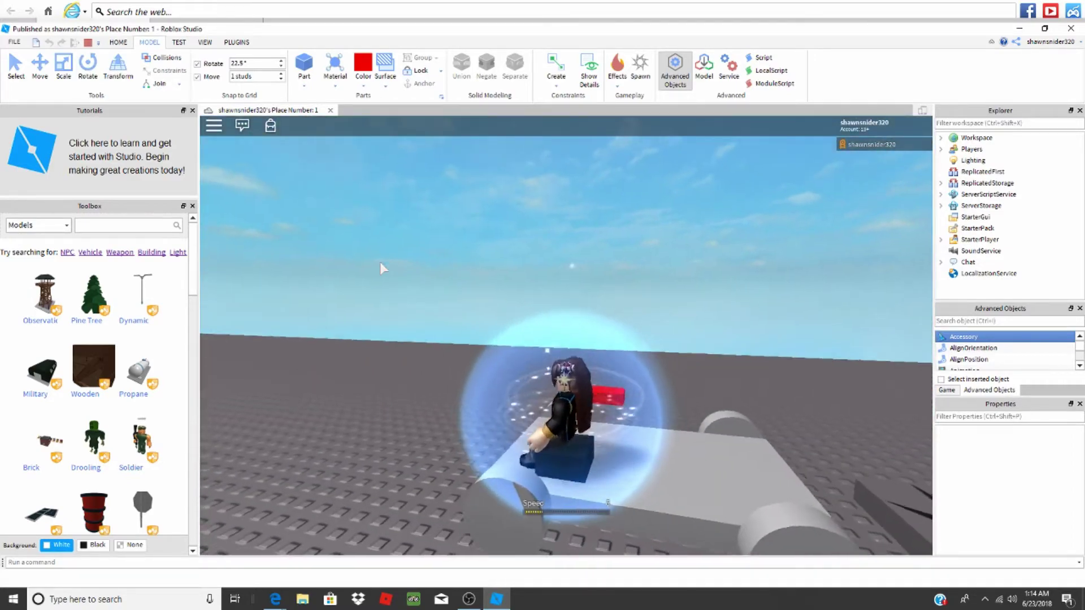
{"action": "key", "text": "d"}
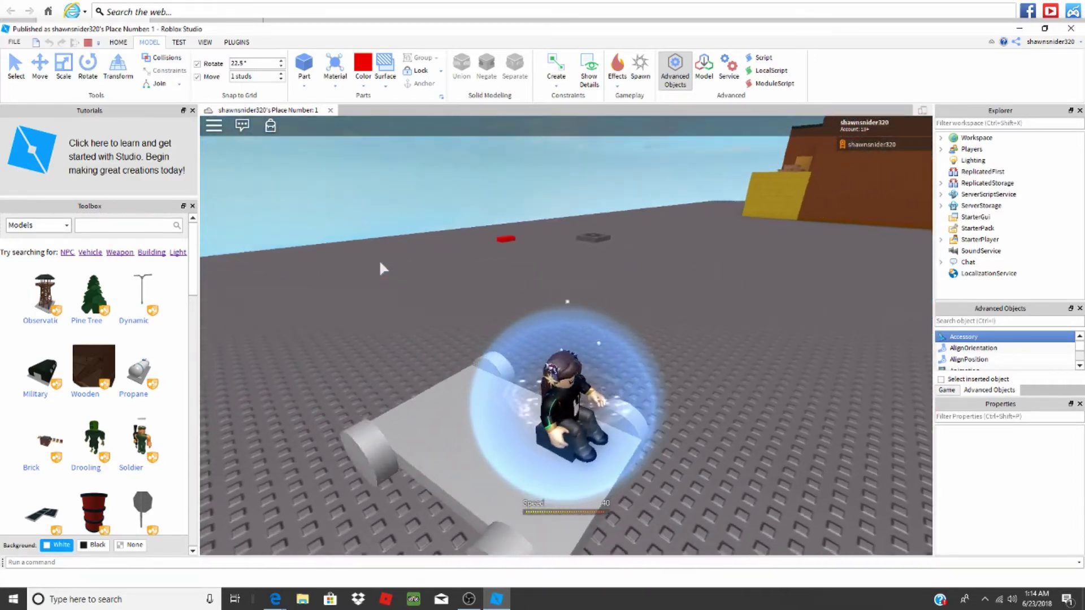
{"action": "key", "text": "d"}
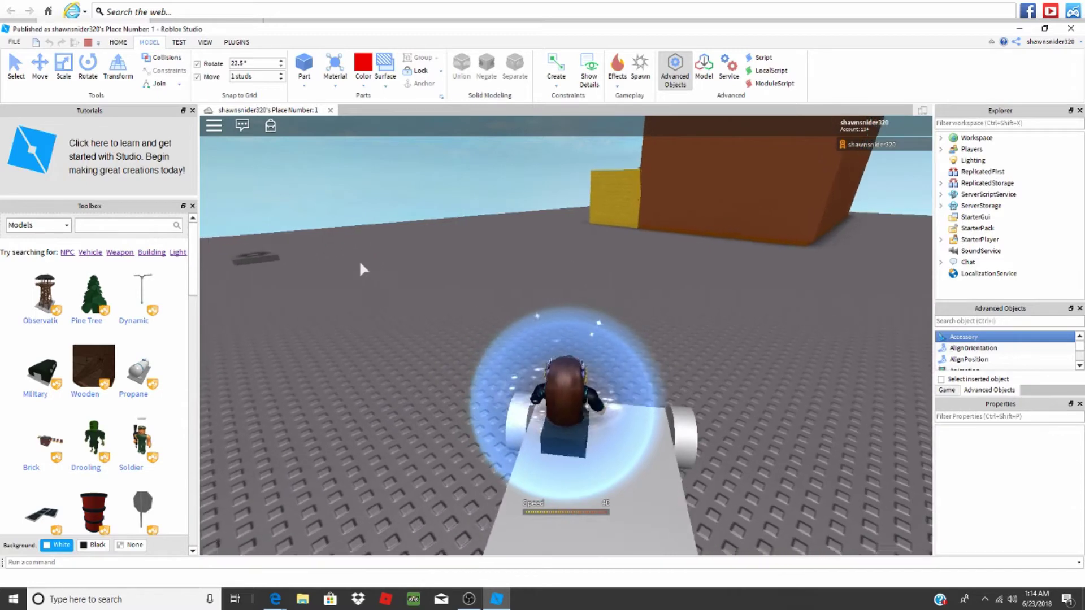
{"action": "key", "text": "a"}
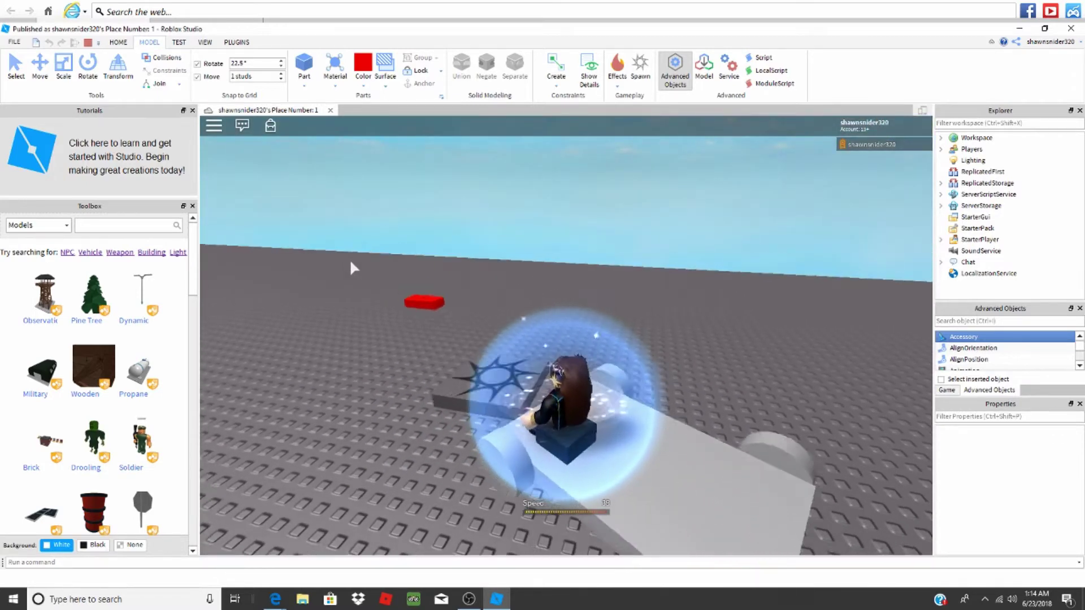
{"action": "key", "text": "a"}
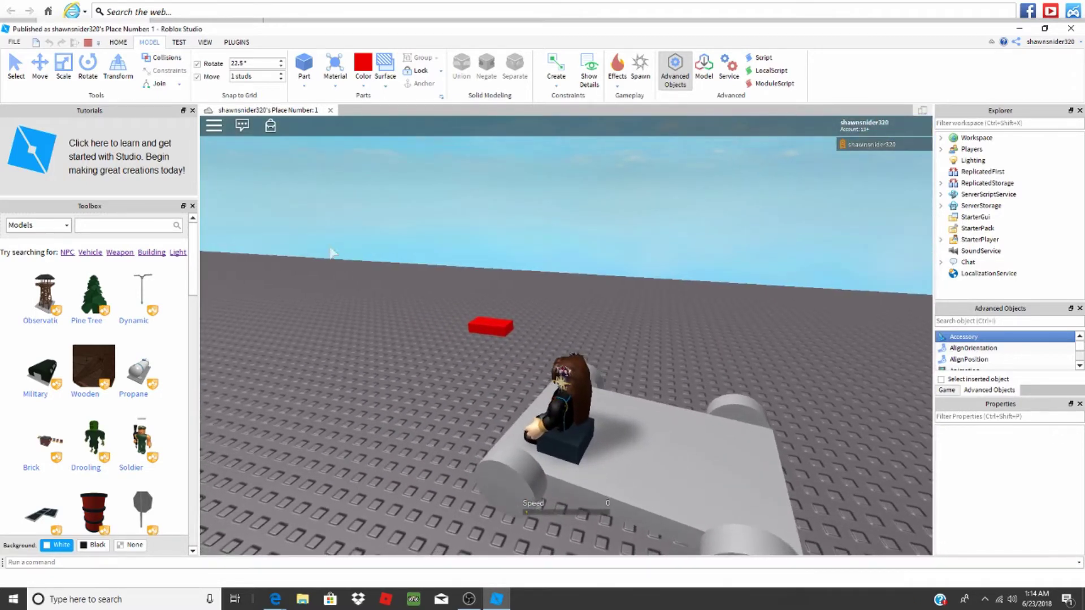
{"action": "key", "text": "a"}
Step: Stop the play test, drop the red brick on the chassis, and stretch it along the edge
{"action": "left_click", "coordinate": [89, 43]}
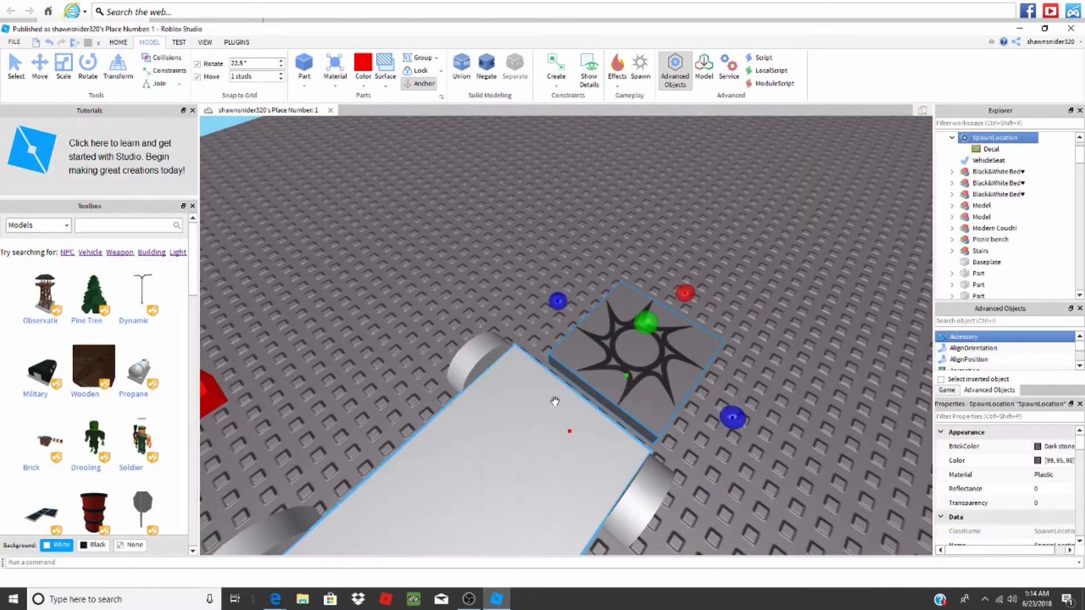
{"action": "scroll", "coordinate": [693, 334], "scroll_direction": "up", "scroll_amount": 5}
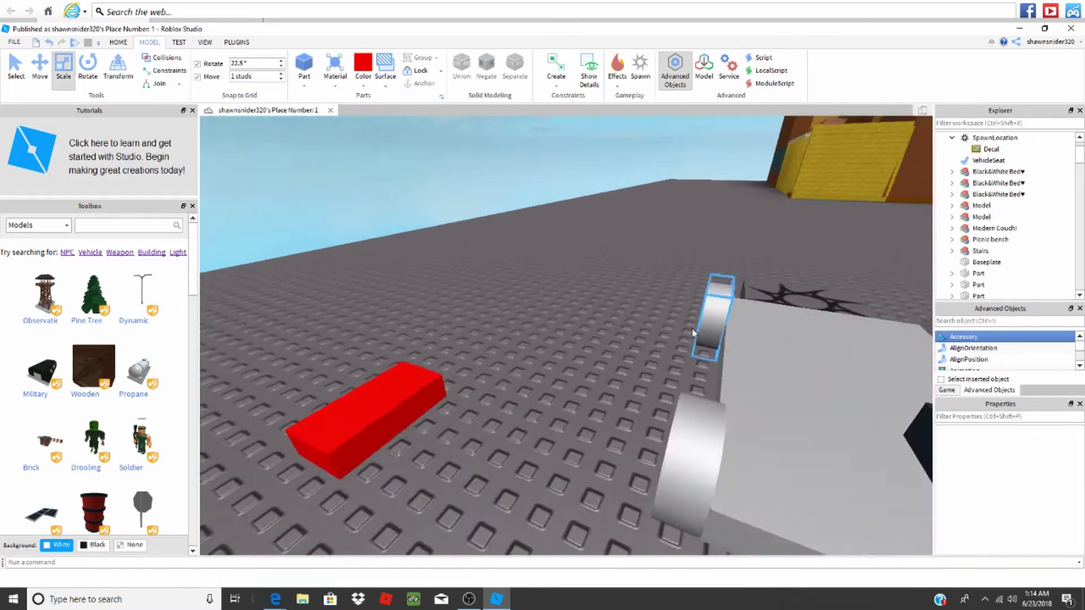
{"action": "left_click", "coordinate": [526, 442]}
{"action": "scroll", "coordinate": [525, 441], "scroll_direction": "down", "scroll_amount": 5}
{"action": "left_click_drag", "start_coordinate": [704, 388], "coordinate": [490, 435]}
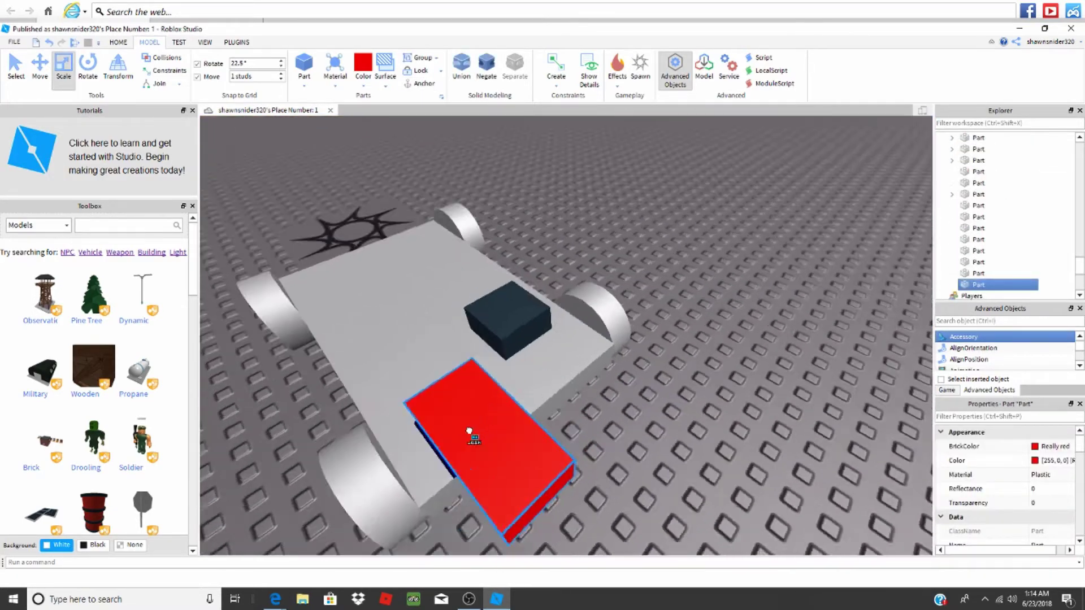
{"action": "mouse_move", "coordinate": [486, 432]}
{"action": "right_mouse_down"}
{"action": "mouse_move", "coordinate": [510, 375]}
{"action": "mouse_move", "coordinate": [504, 233]}
{"action": "right_mouse_up"}
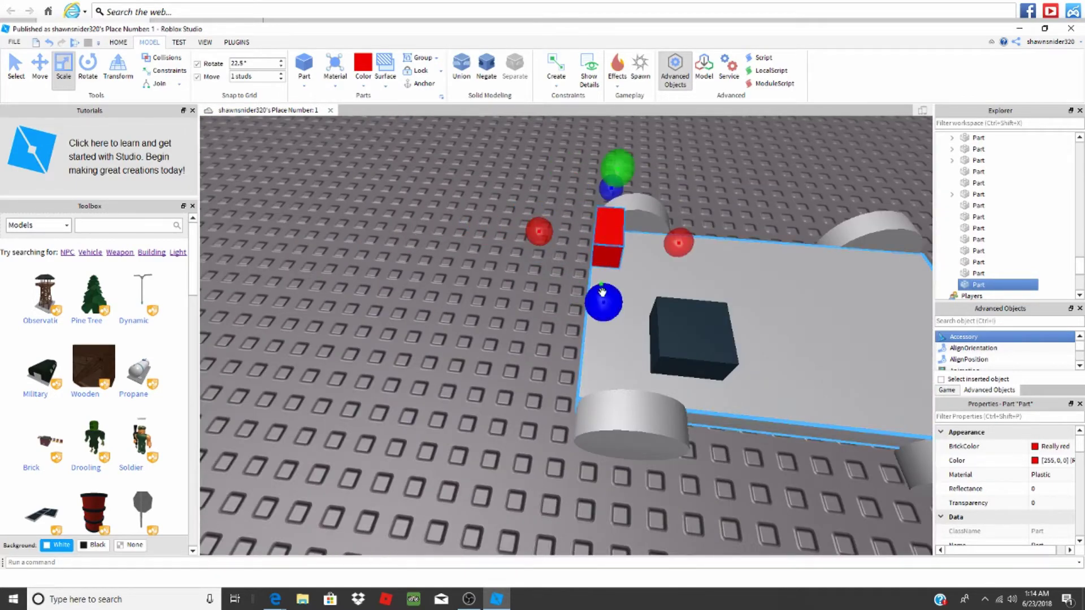
{"action": "left_click_drag", "start_coordinate": [603, 293], "coordinate": [593, 461]}
{"action": "mouse_move", "coordinate": [593, 460]}
{"action": "right_mouse_down"}
{"action": "mouse_move", "coordinate": [587, 479]}
{"action": "mouse_move", "coordinate": [240, 134]}
{"action": "right_mouse_up"}
{"action": "scroll", "coordinate": [588, 480], "scroll_direction": "up", "scroll_amount": 5}
Step: Reposition the stretched red part along the chassis edge with the Move tool
{"action": "left_click", "coordinate": [39, 68]}
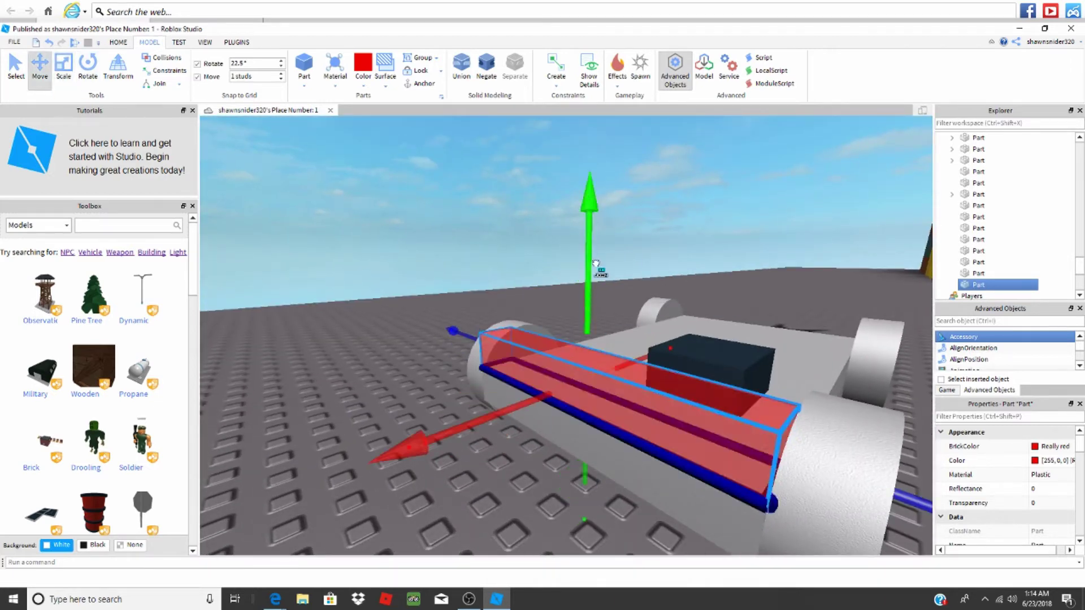
{"action": "right_click_drag", "start_coordinate": [585, 314], "coordinate": [589, 336]}
{"action": "scroll", "coordinate": [601, 332], "scroll_direction": "up", "scroll_amount": 5}
{"action": "scroll", "coordinate": [601, 331], "scroll_direction": "down", "scroll_amount": 5}
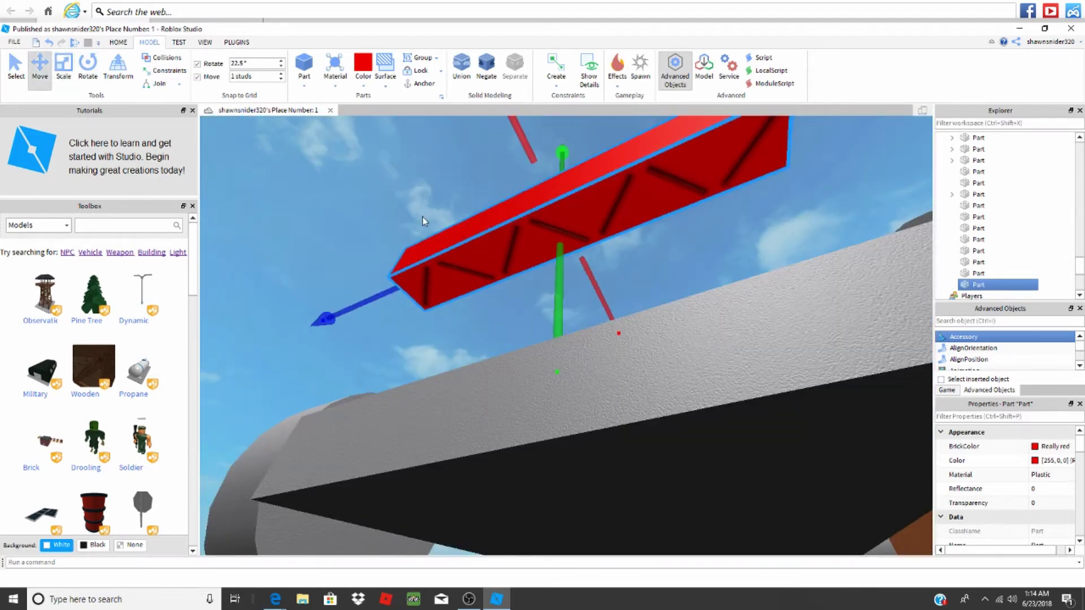
{"action": "scroll", "coordinate": [422, 221], "scroll_direction": "up", "scroll_amount": 5}
{"action": "mouse_move", "coordinate": [543, 407]}
{"action": "right_mouse_down"}
{"action": "mouse_move", "coordinate": [539, 526]}
{"action": "mouse_move", "coordinate": [246, 155]}
{"action": "right_mouse_up"}
{"action": "scroll", "coordinate": [539, 526], "scroll_direction": "down", "scroll_amount": 5}
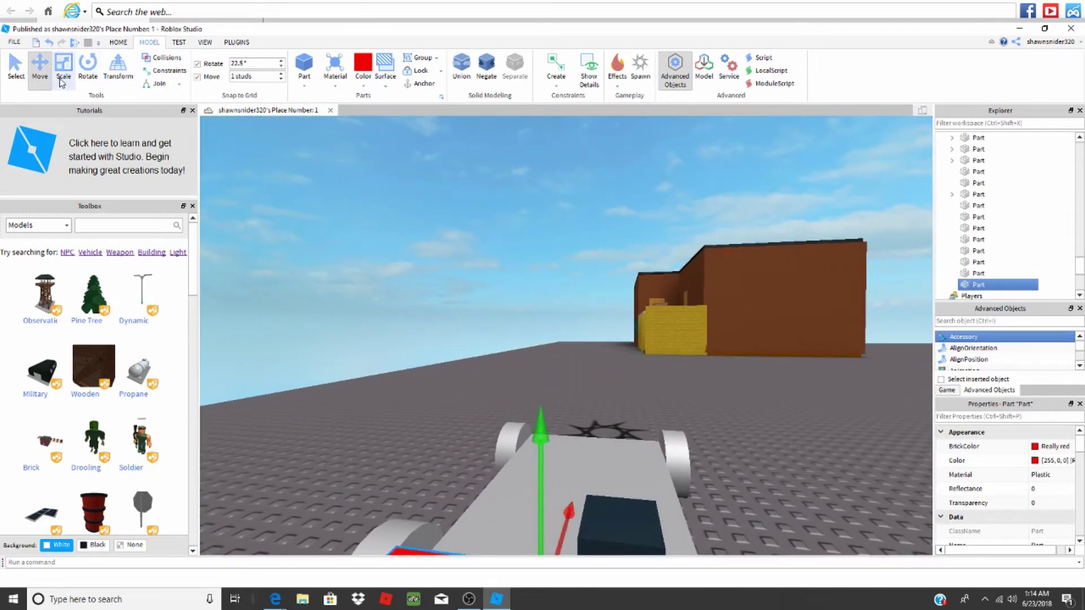
{"action": "left_click", "coordinate": [61, 83]}
{"action": "scroll", "coordinate": [377, 353], "scroll_direction": "up", "scroll_amount": 3}
{"action": "right_click_drag", "start_coordinate": [377, 354], "coordinate": [397, 327]}
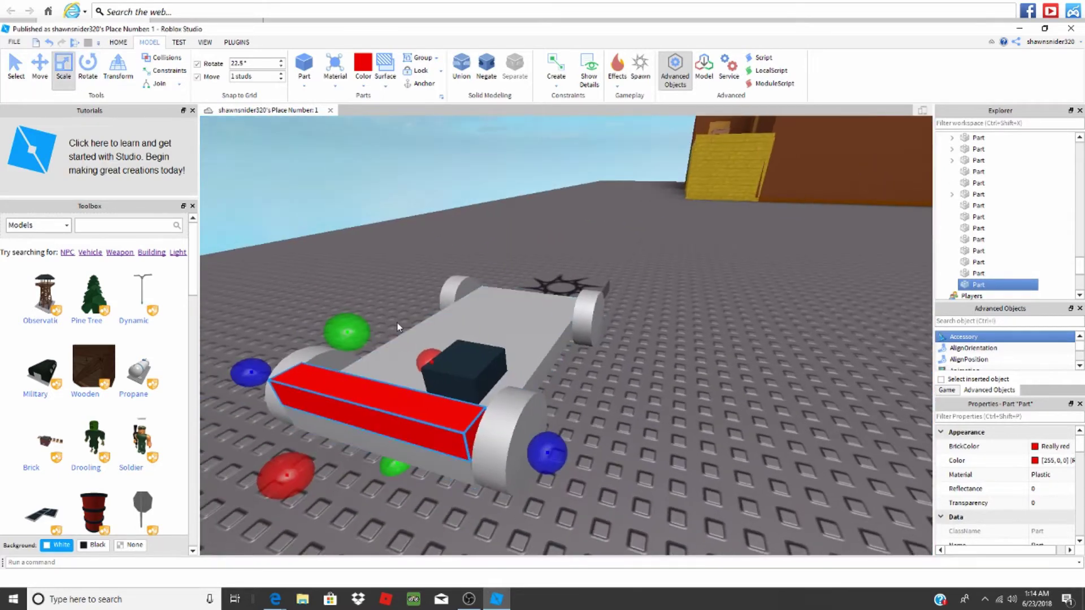
{"action": "left_click", "coordinate": [510, 417]}
{"action": "scroll", "coordinate": [510, 417], "scroll_direction": "up", "scroll_amount": 5}
{"action": "scroll", "coordinate": [510, 417], "scroll_direction": "up", "scroll_amount": 3}
Step: Paint the car's wheels on both sides Really black from the Color dropdown
{"action": "left_click", "coordinate": [363, 85]}
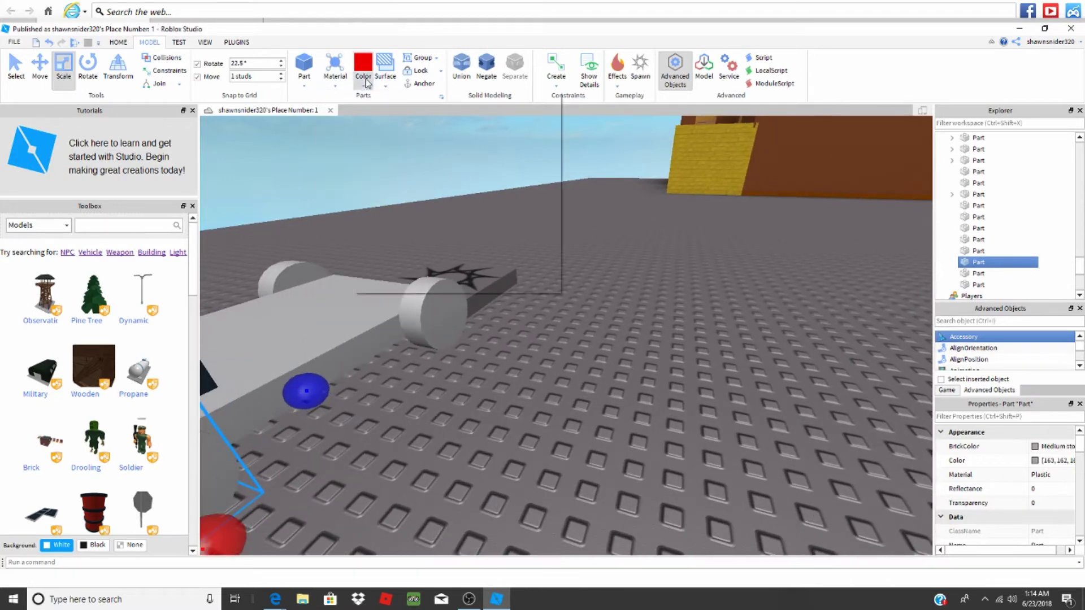
{"action": "left_click", "coordinate": [365, 82]}
{"action": "left_click", "coordinate": [371, 282]}
{"action": "scroll", "coordinate": [388, 380], "scroll_direction": "down", "scroll_amount": 5}
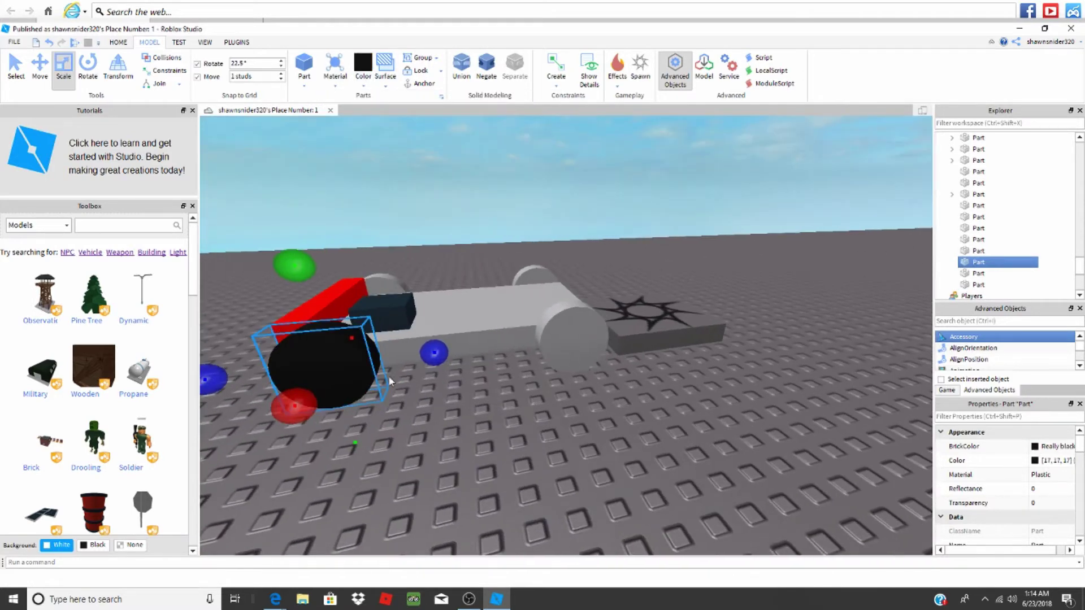
{"action": "left_click", "coordinate": [585, 368]}
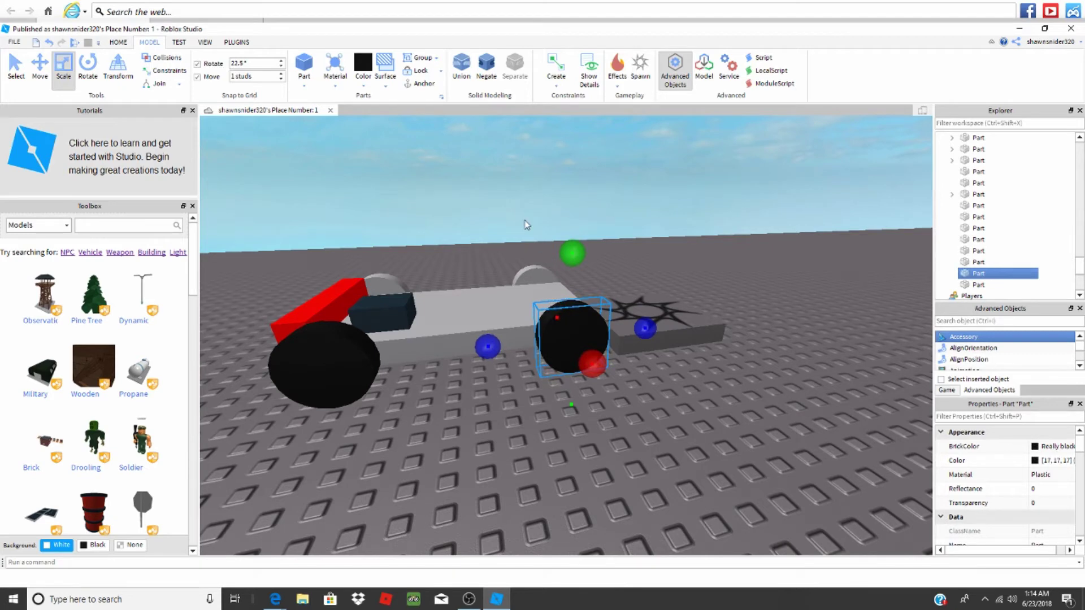
{"action": "right_click_drag", "start_coordinate": [525, 224], "coordinate": [525, 225]}
{"action": "scroll", "coordinate": [473, 250], "scroll_direction": "down", "scroll_amount": 5}
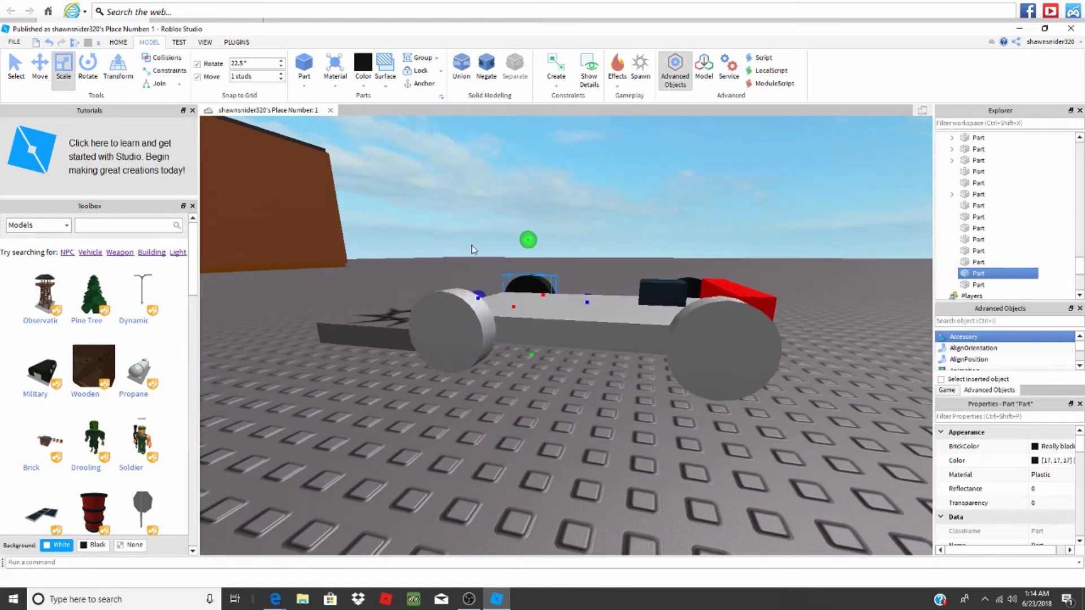
{"action": "left_click", "coordinate": [445, 328]}
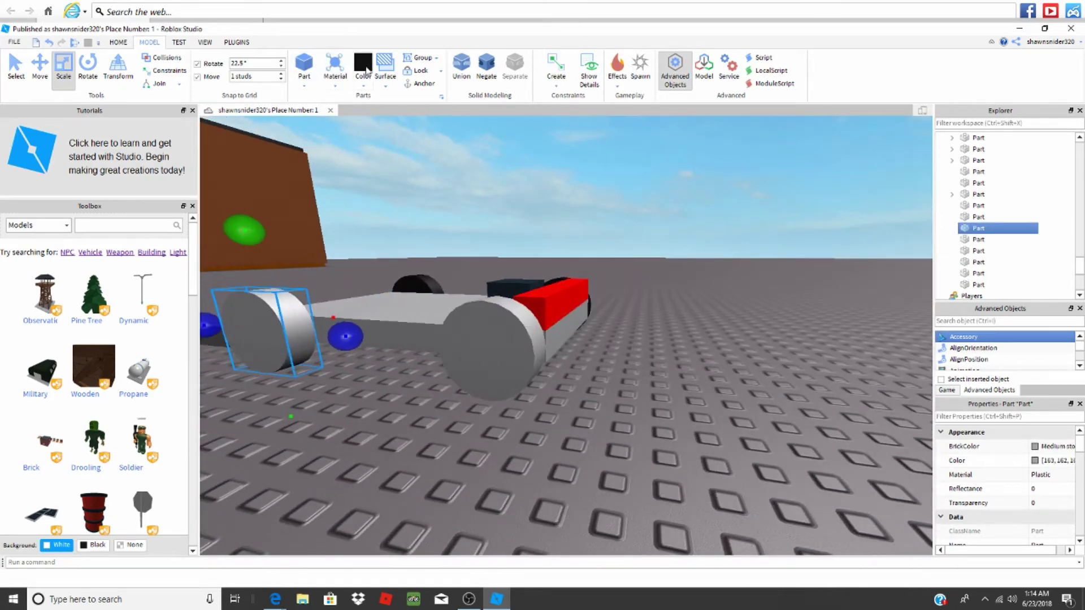
{"action": "left_click", "coordinate": [366, 69]}
{"action": "left_click", "coordinate": [488, 348]}
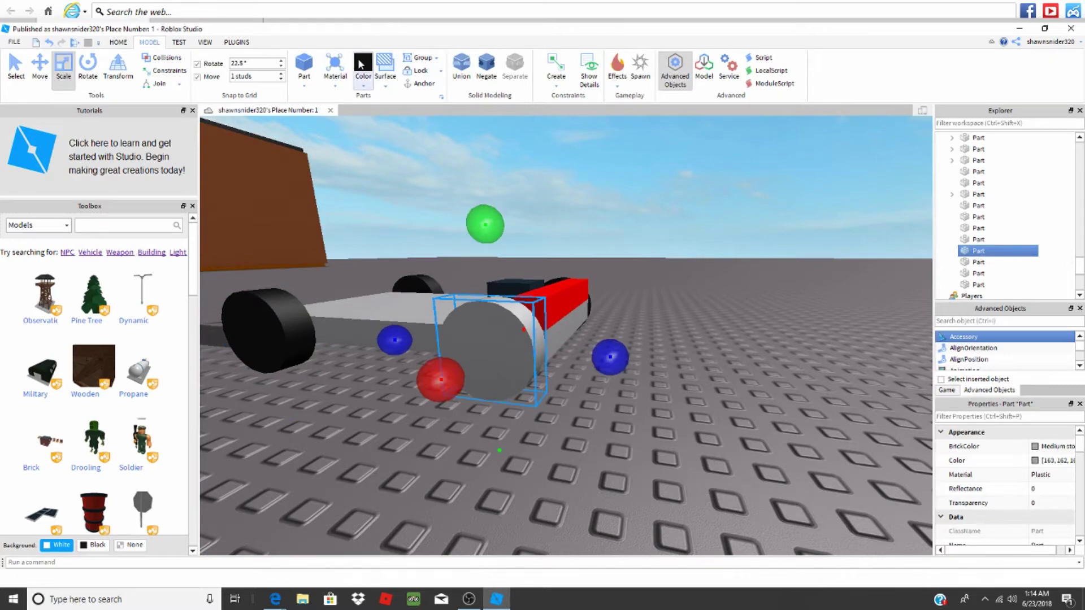
{"action": "left_click", "coordinate": [362, 69]}
{"action": "left_click", "coordinate": [582, 359]}
{"action": "scroll", "coordinate": [543, 339], "scroll_direction": "down", "scroll_amount": 5}
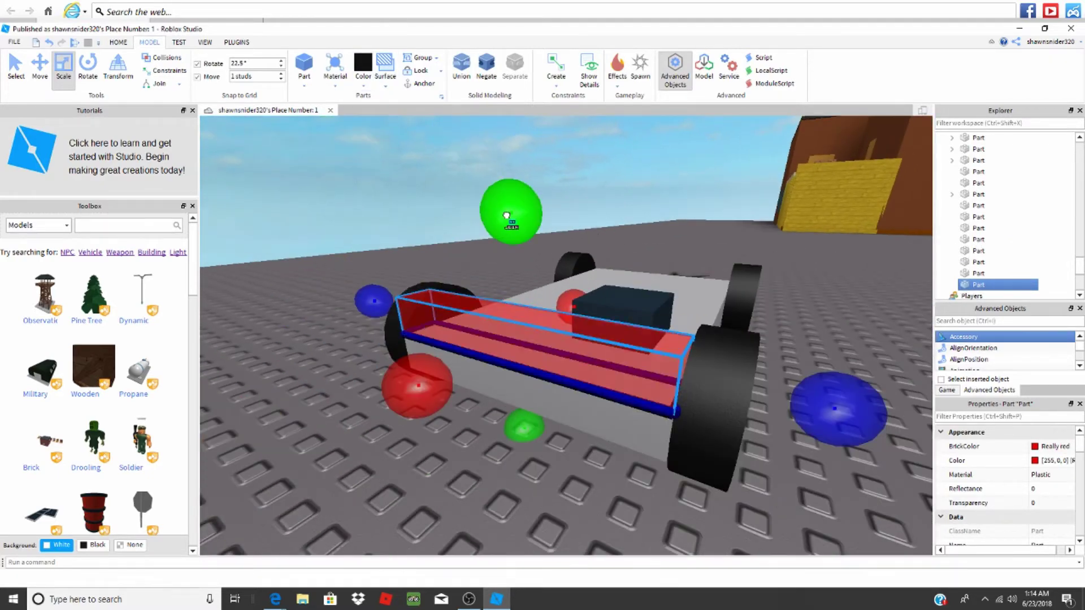
{"action": "mouse_move", "coordinate": [507, 219]}
{"action": "right_mouse_down"}
{"action": "mouse_move", "coordinate": [569, 263]}
{"action": "mouse_move", "coordinate": [550, 256]}
{"action": "mouse_move", "coordinate": [617, 257]}
{"action": "mouse_move", "coordinate": [631, 285]}
{"action": "right_mouse_up"}
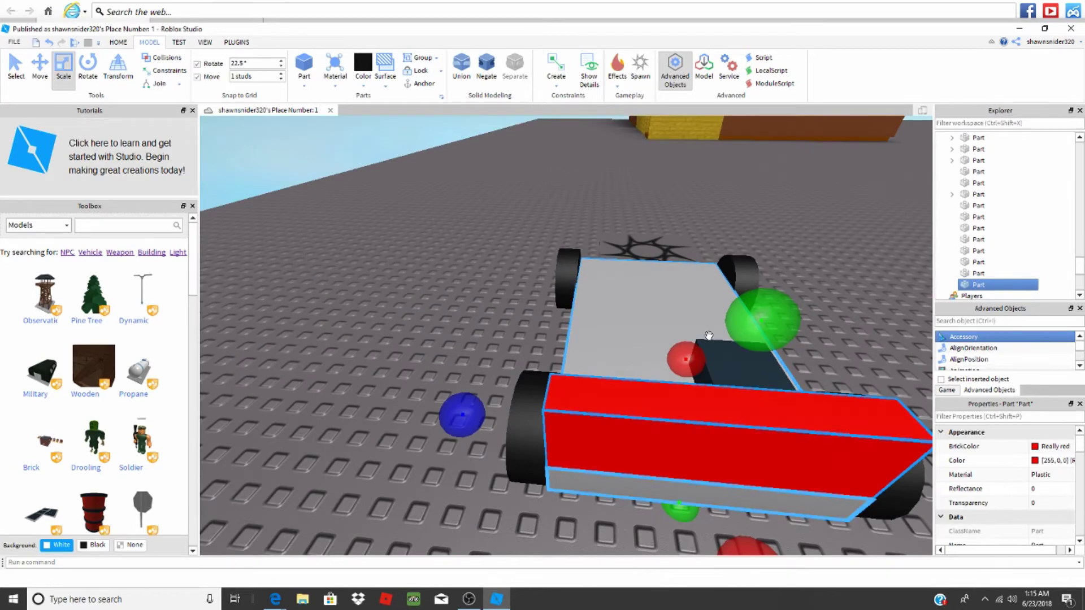
Step: Move the red part to the car's front corner
{"action": "right_click_drag", "start_coordinate": [709, 336], "coordinate": [710, 336]}
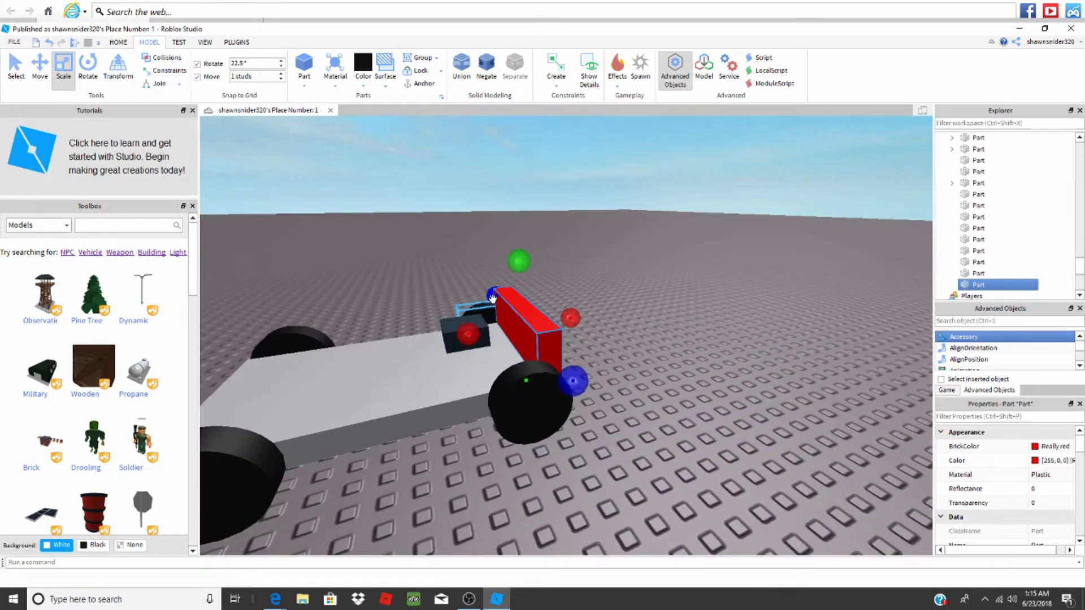
{"action": "scroll", "coordinate": [555, 335], "scroll_direction": "up", "scroll_amount": 5}
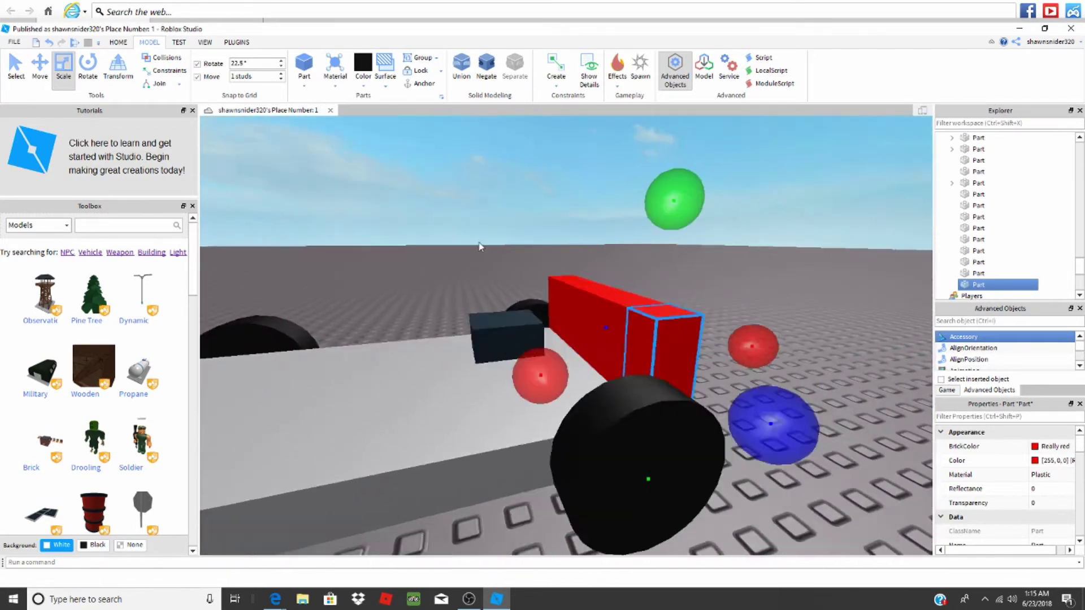
{"action": "right_click_drag", "start_coordinate": [479, 247], "coordinate": [638, 332]}
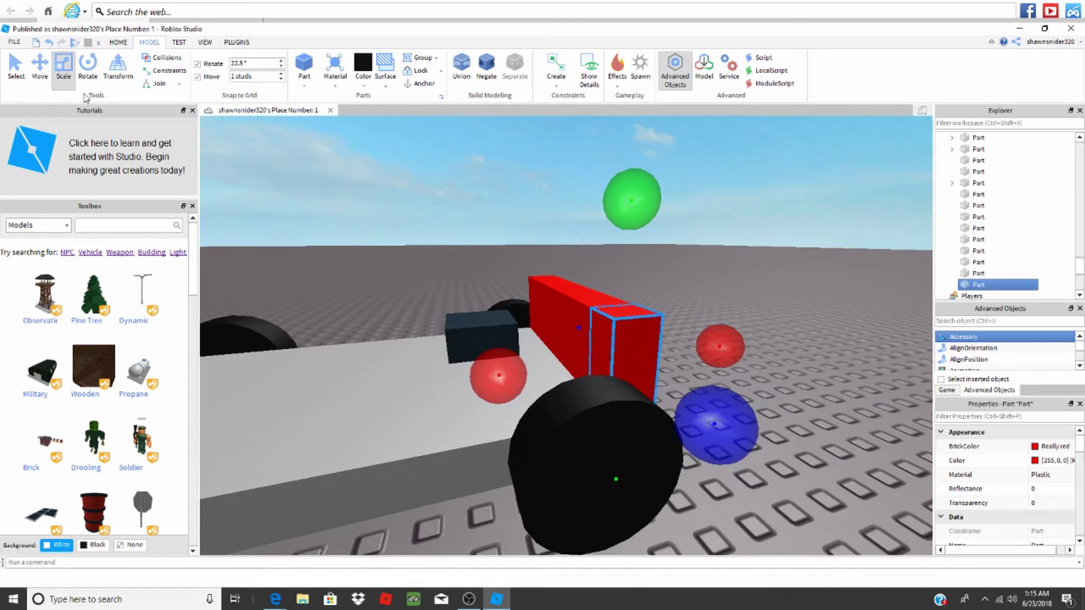
{"action": "left_click", "coordinate": [40, 68]}
{"action": "left_click_drag", "start_coordinate": [631, 191], "coordinate": [644, 219]}
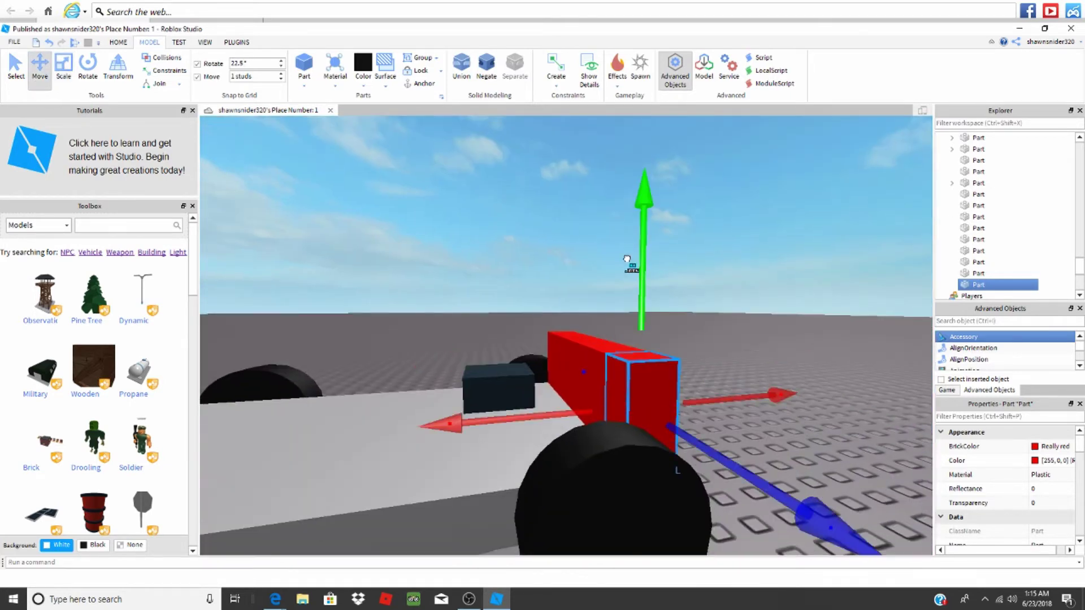
{"action": "right_click_drag", "start_coordinate": [625, 261], "coordinate": [11, 31]}
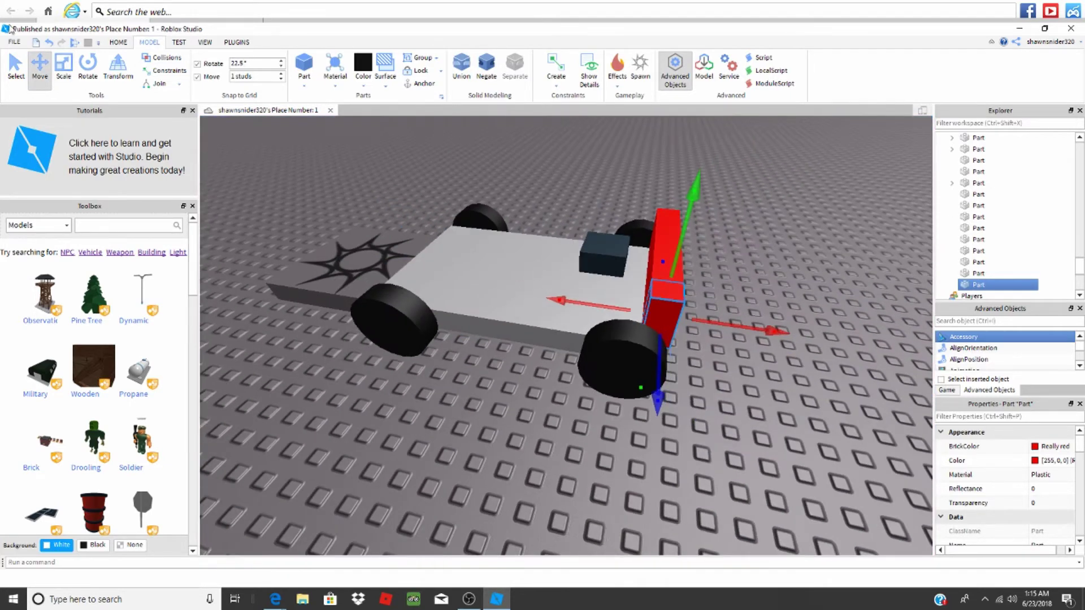
Step: Thin the red block and move it onto the chassis's left side
{"action": "left_click", "coordinate": [63, 68]}
{"action": "scroll", "coordinate": [593, 339], "scroll_direction": "up", "scroll_amount": 5}
{"action": "scroll", "coordinate": [594, 339], "scroll_direction": "down", "scroll_amount": 5}
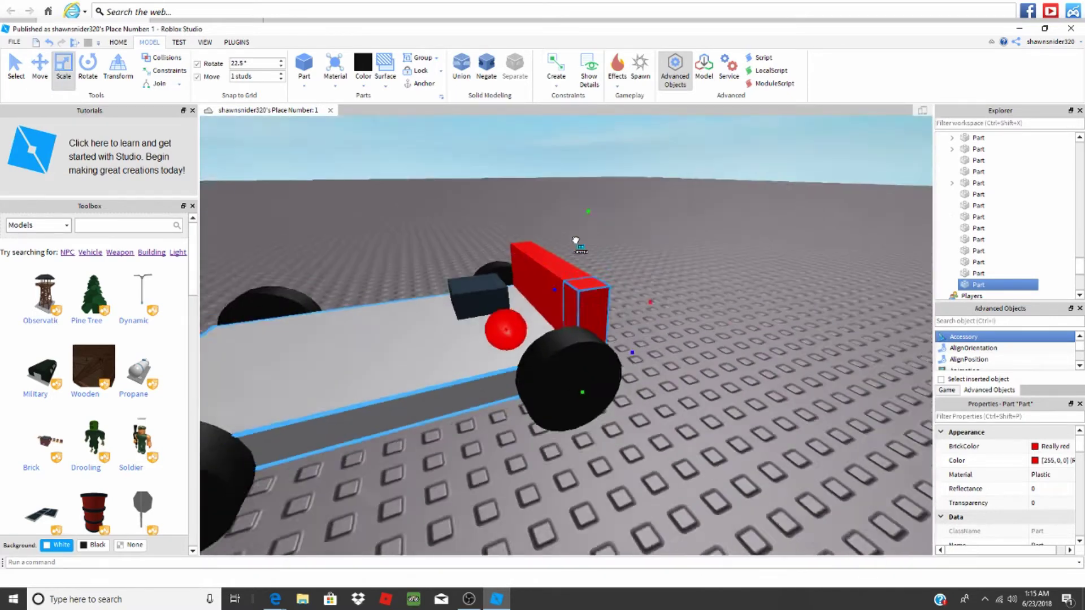
{"action": "mouse_move", "coordinate": [574, 242]}
{"action": "right_mouse_down"}
{"action": "mouse_move", "coordinate": [409, 309]}
{"action": "mouse_move", "coordinate": [509, 299]}
{"action": "right_mouse_up"}
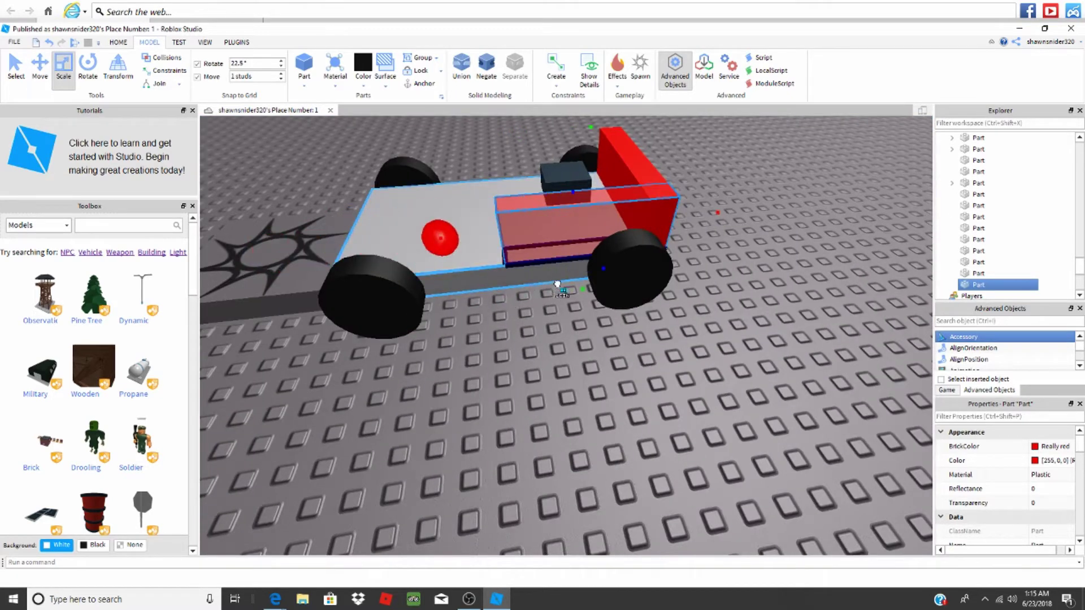
{"action": "left_click_drag", "start_coordinate": [558, 285], "coordinate": [595, 273]}
{"action": "left_click", "coordinate": [599, 269]}
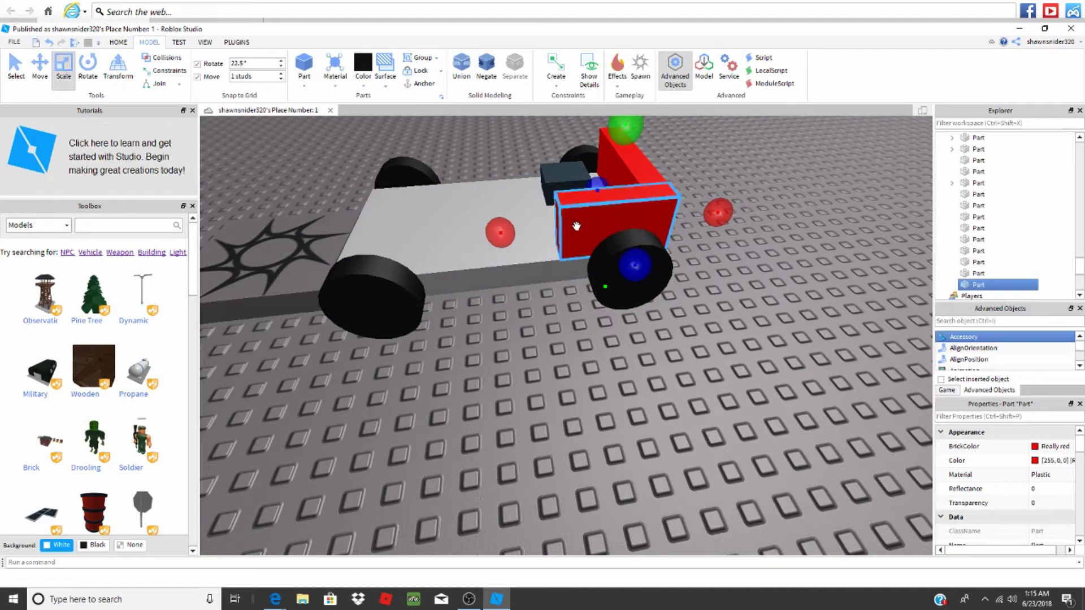
{"action": "left_click_drag", "start_coordinate": [575, 226], "coordinate": [412, 248]}
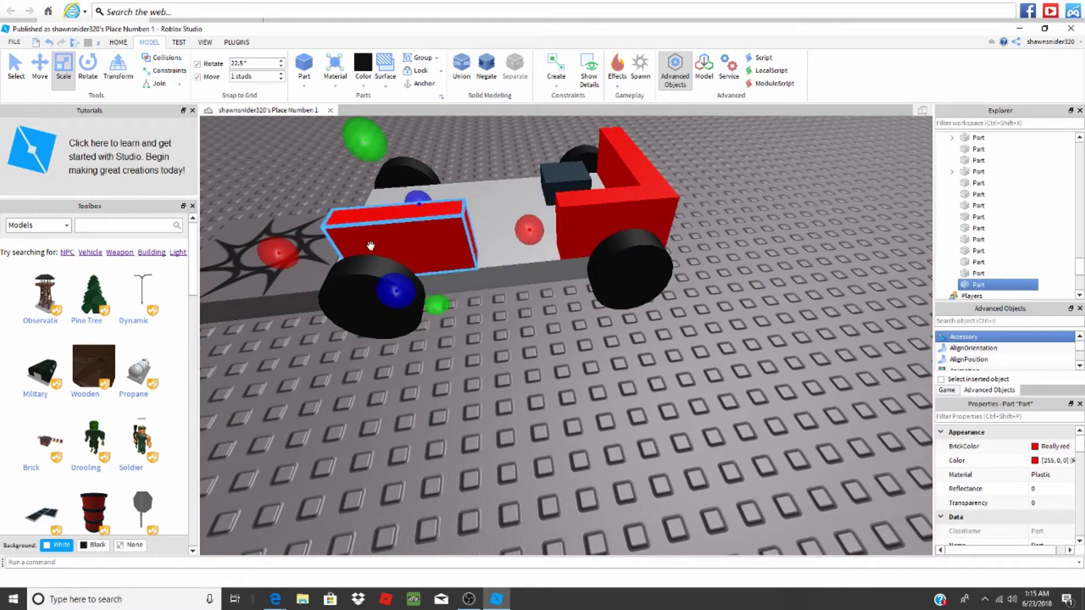
{"action": "key", "text": "f"}
Step: Slide the back red wall forward on the car
{"action": "right_click_drag", "start_coordinate": [510, 248], "coordinate": [447, 244]}
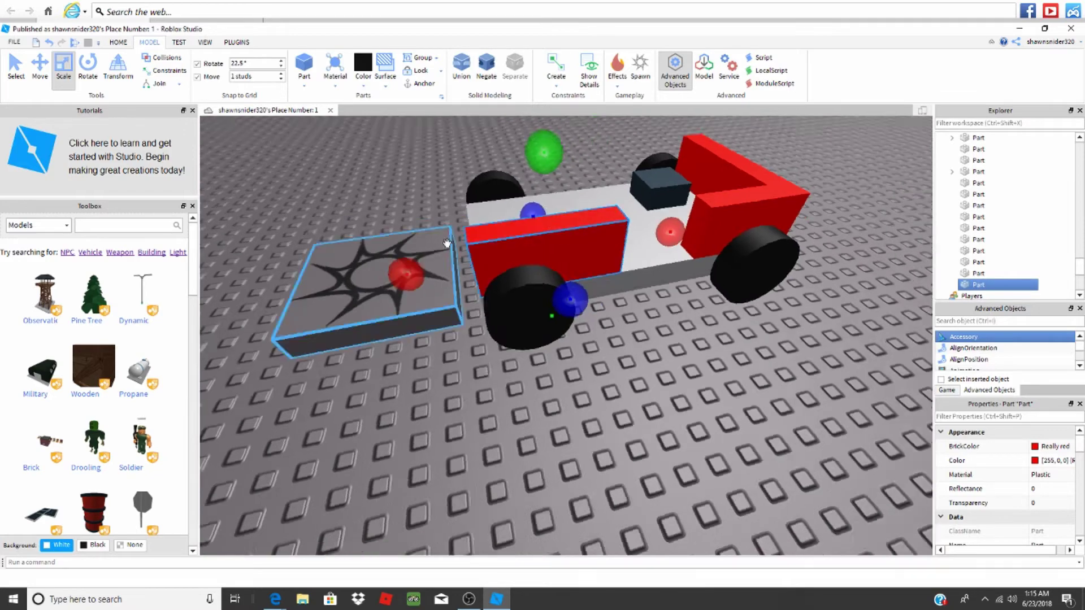
{"action": "scroll", "coordinate": [527, 207], "scroll_direction": "down", "scroll_amount": 5}
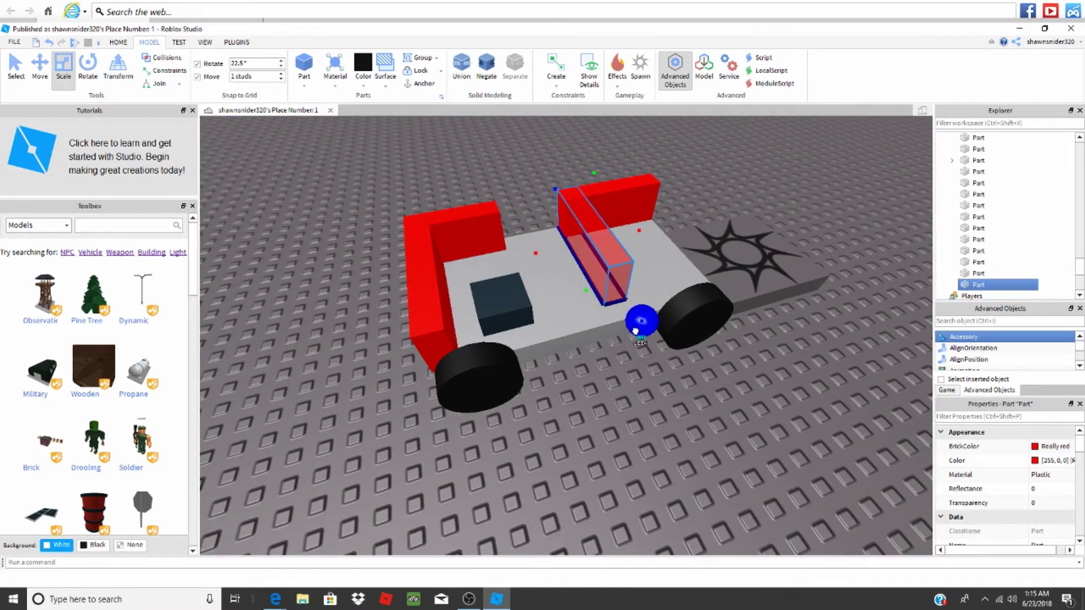
{"action": "right_click_drag", "start_coordinate": [656, 345], "coordinate": [631, 331]}
{"action": "left_click", "coordinate": [697, 268]}
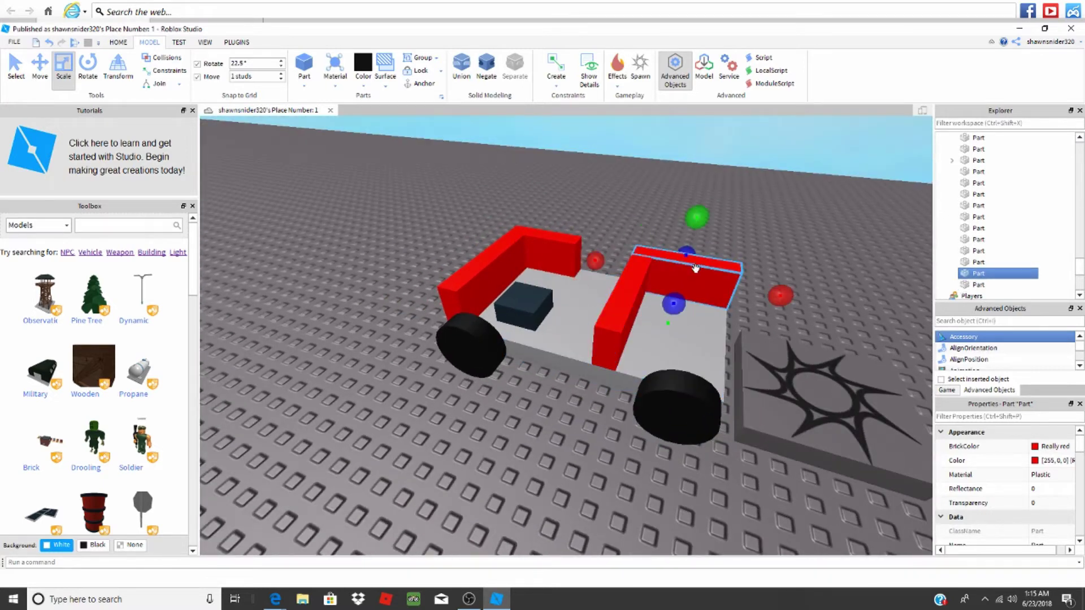
{"action": "left_click_drag", "start_coordinate": [702, 276], "coordinate": [703, 351]}
{"action": "right_click_drag", "start_coordinate": [703, 351], "coordinate": [721, 328]}
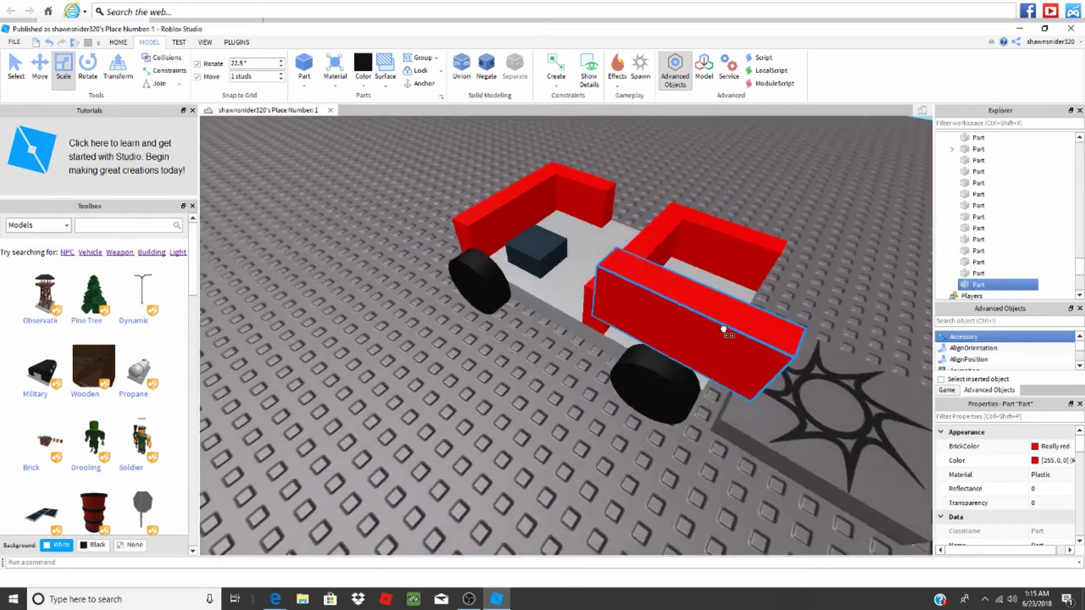
{"action": "scroll", "coordinate": [599, 327], "scroll_direction": "up", "scroll_amount": 5}
Step: Move the back red wall to the car's front and scale it into a thin wall
{"action": "left_click", "coordinate": [559, 292]}
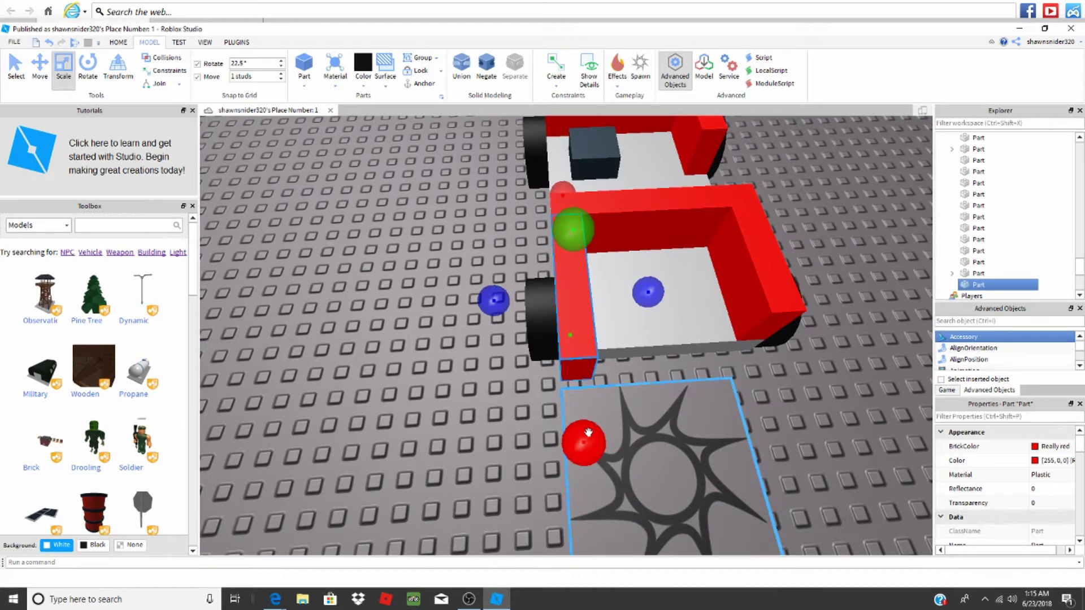
{"action": "right_click_drag", "start_coordinate": [589, 434], "coordinate": [543, 340]}
{"action": "left_click", "coordinate": [521, 247]}
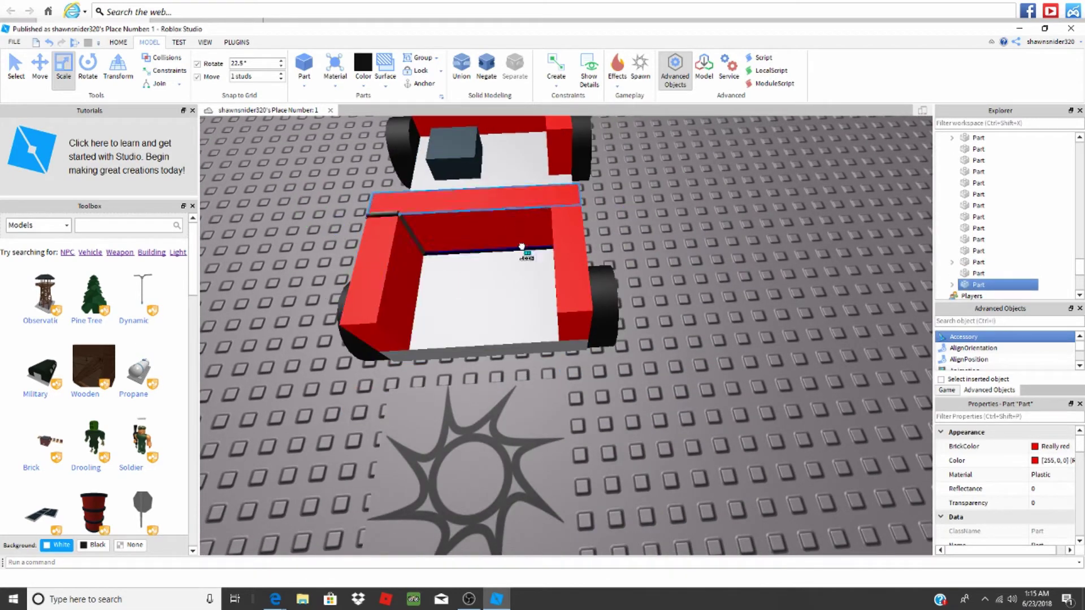
{"action": "mouse_move", "coordinate": [521, 247]}
{"action": "left_mouse_down"}
{"action": "mouse_move", "coordinate": [485, 333]}
{"action": "mouse_move", "coordinate": [396, 244]}
{"action": "mouse_move", "coordinate": [407, 254]}
{"action": "left_mouse_up"}
{"action": "right_click_drag", "start_coordinate": [408, 254], "coordinate": [713, 266]}
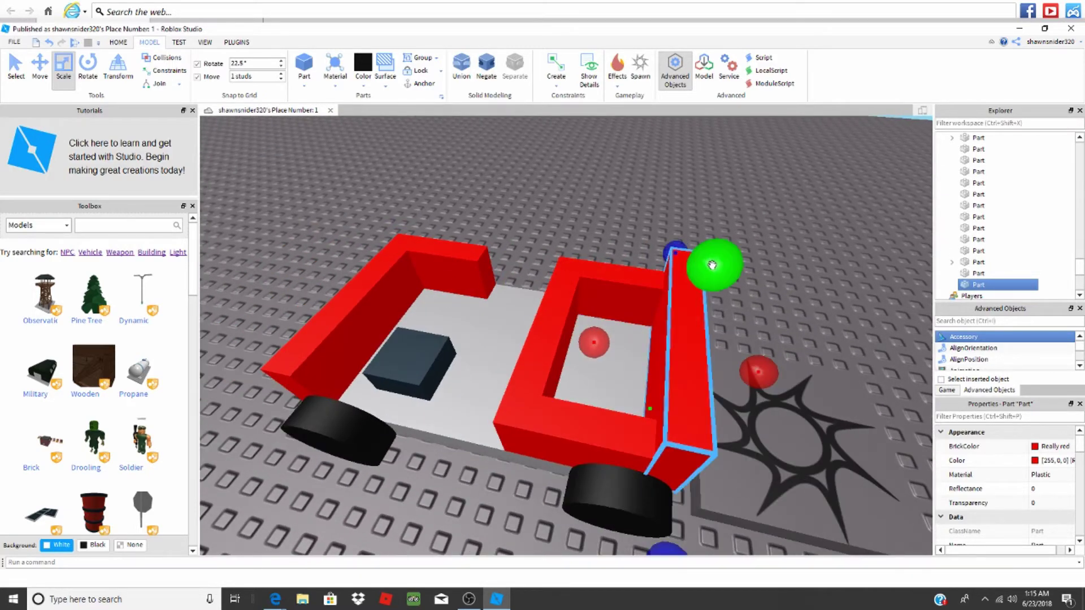
{"action": "left_click_drag", "start_coordinate": [712, 266], "coordinate": [702, 298]}
{"action": "right_click_drag", "start_coordinate": [702, 298], "coordinate": [709, 313]}
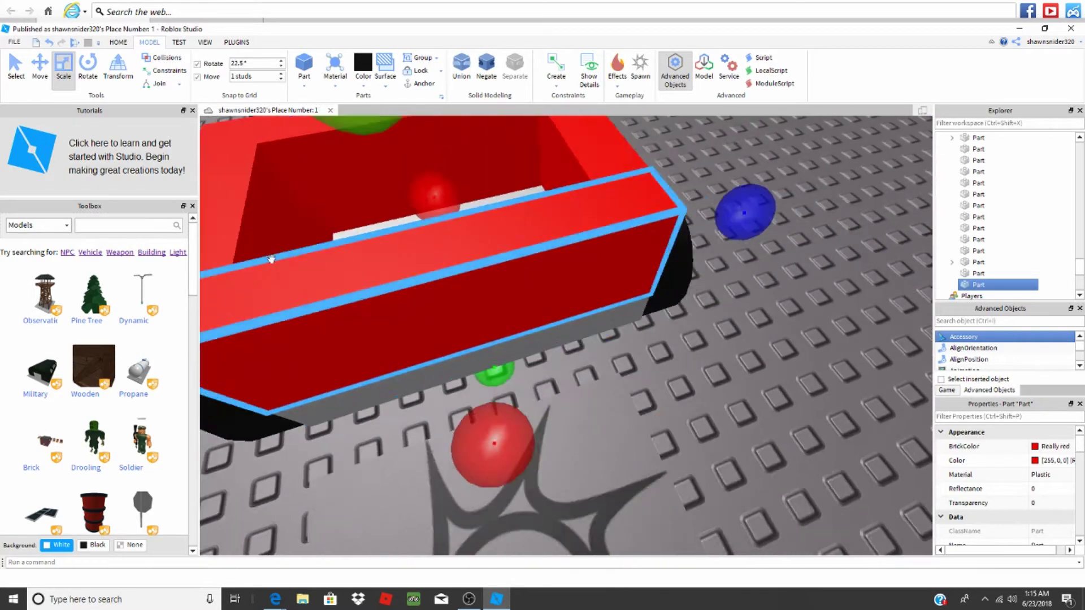
{"action": "scroll", "coordinate": [270, 259], "scroll_direction": "down", "scroll_amount": 5}
{"action": "scroll", "coordinate": [339, 212], "scroll_direction": "up", "scroll_amount": 3}
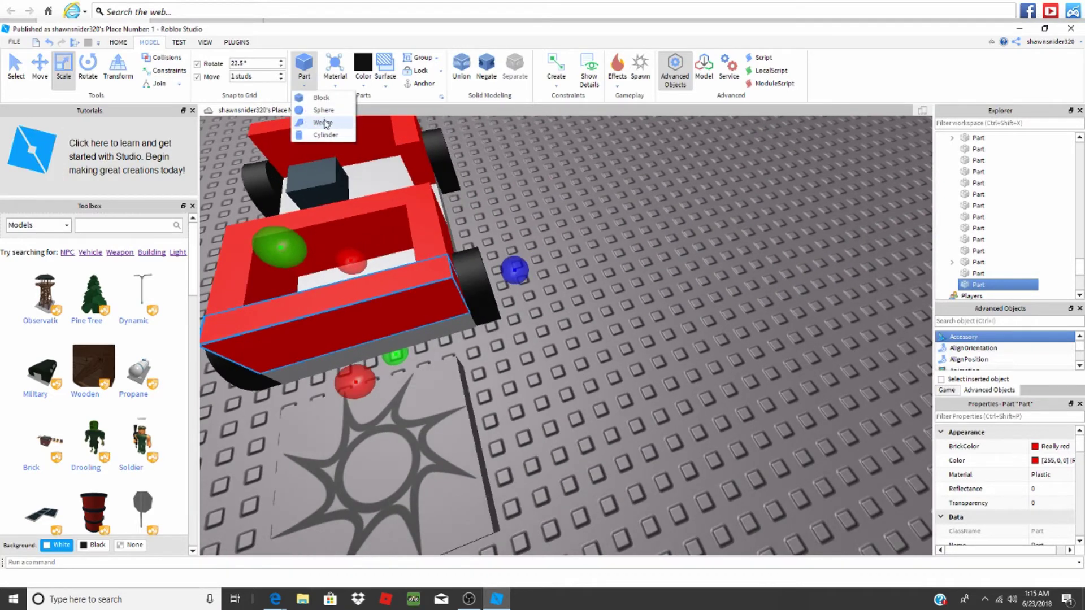
Step: Insert a Wedge part and color it cyan
{"action": "left_click", "coordinate": [325, 123]}
{"action": "scroll", "coordinate": [702, 400], "scroll_direction": "down", "scroll_amount": 2}
{"action": "scroll", "coordinate": [703, 401], "scroll_direction": "up", "scroll_amount": 3}
{"action": "scroll", "coordinate": [509, 340], "scroll_direction": "up", "scroll_amount": 2}
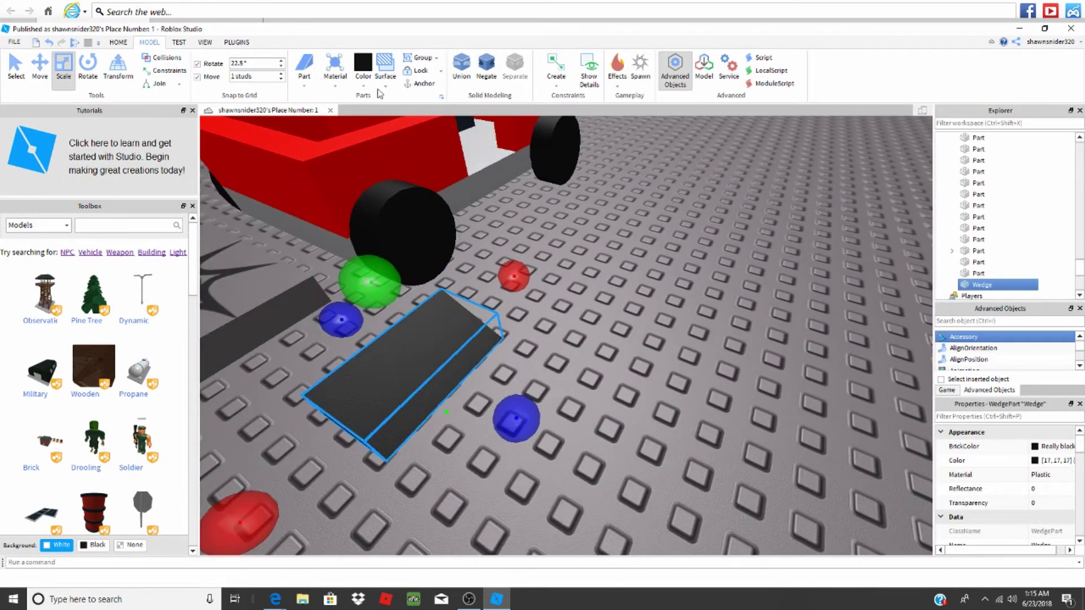
{"action": "left_click", "coordinate": [385, 85]}
{"action": "mouse_move", "coordinate": [492, 376]}
{"action": "right_mouse_down"}
{"action": "mouse_move", "coordinate": [413, 282]}
{"action": "mouse_move", "coordinate": [364, 255]}
{"action": "right_mouse_up"}
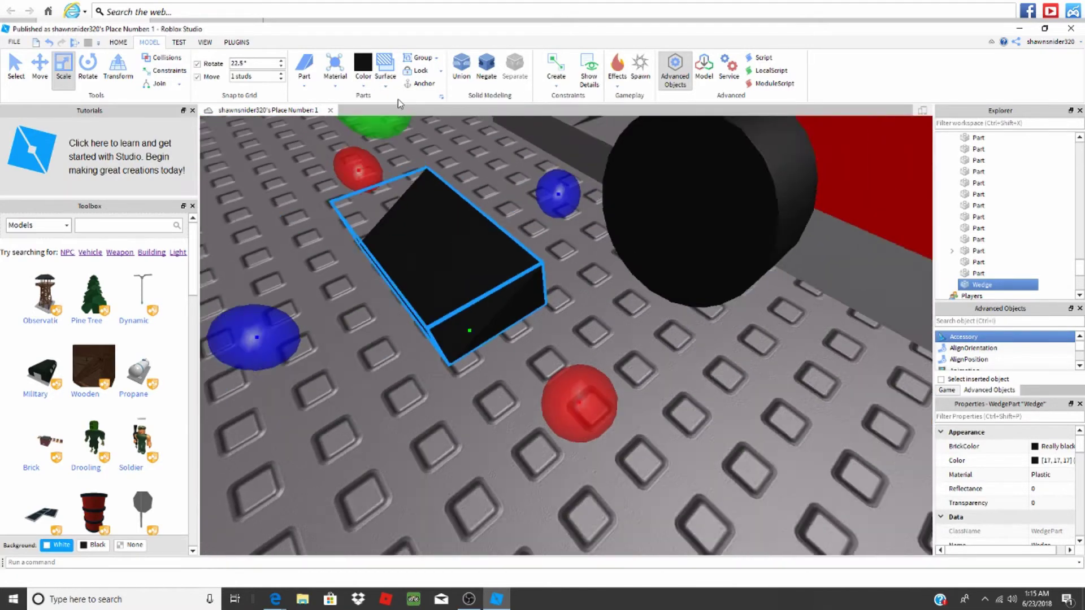
{"action": "left_click", "coordinate": [363, 67]}
{"action": "left_click", "coordinate": [442, 138]}
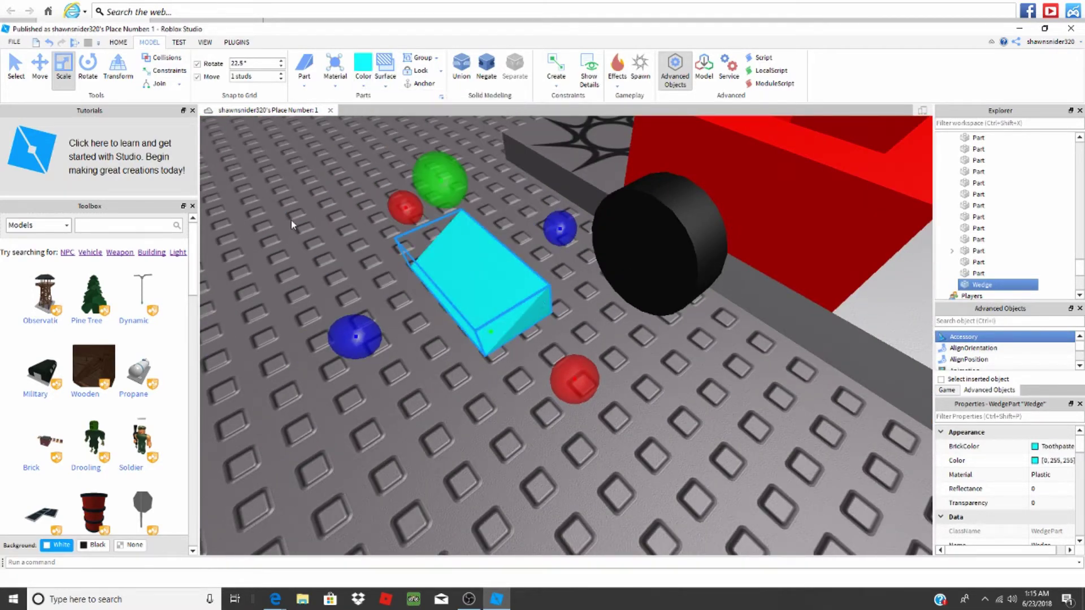
Step: Apply a surface type to the wedge's face
{"action": "left_click", "coordinate": [40, 68]}
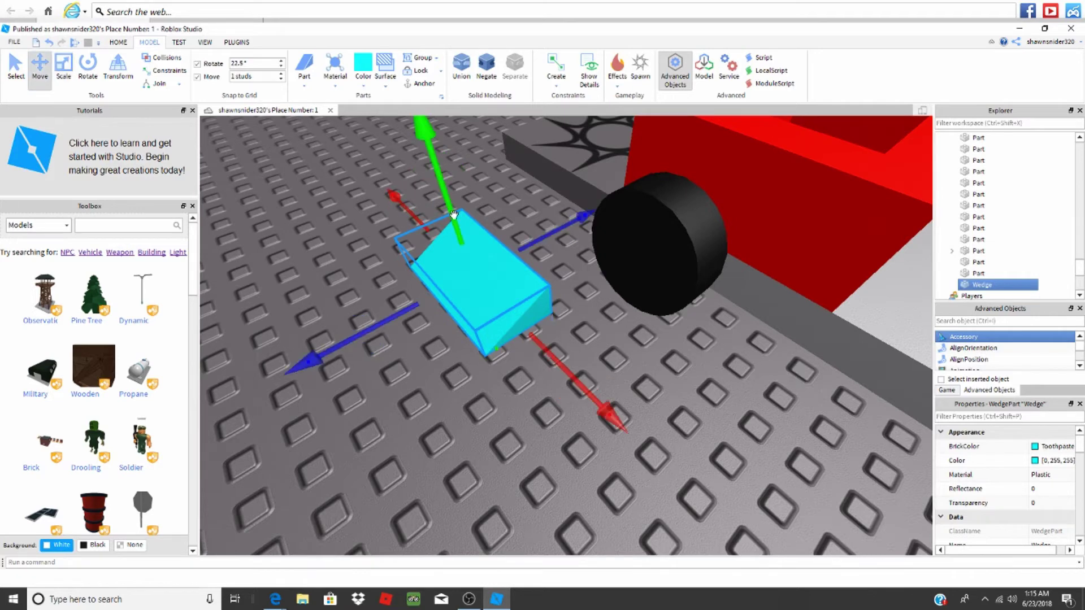
{"action": "right_click_drag", "start_coordinate": [453, 215], "coordinate": [374, 363]}
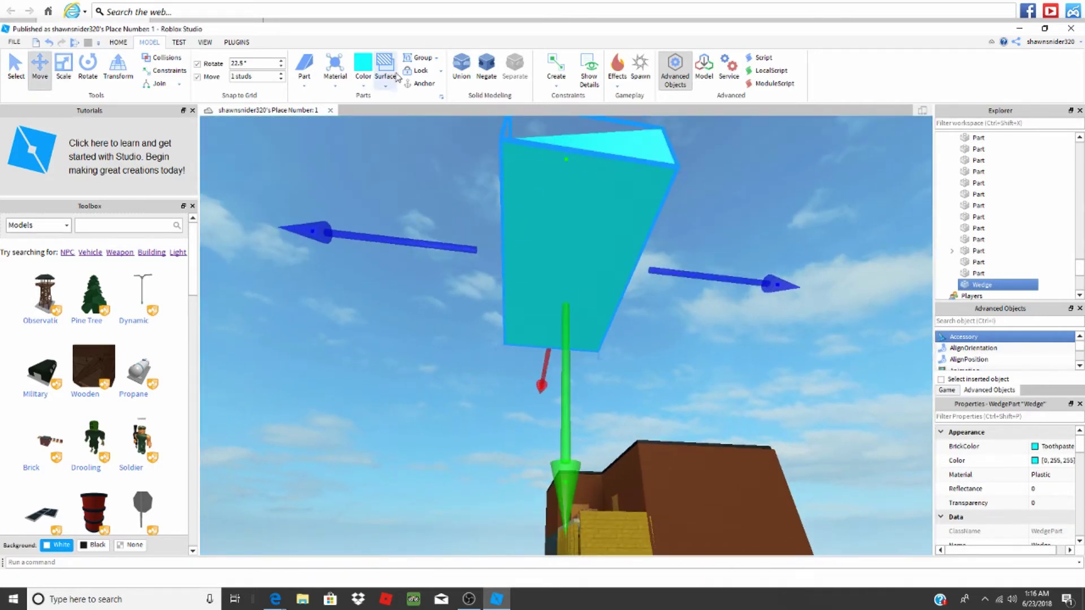
{"action": "left_click", "coordinate": [391, 83]}
{"action": "left_click", "coordinate": [434, 180]}
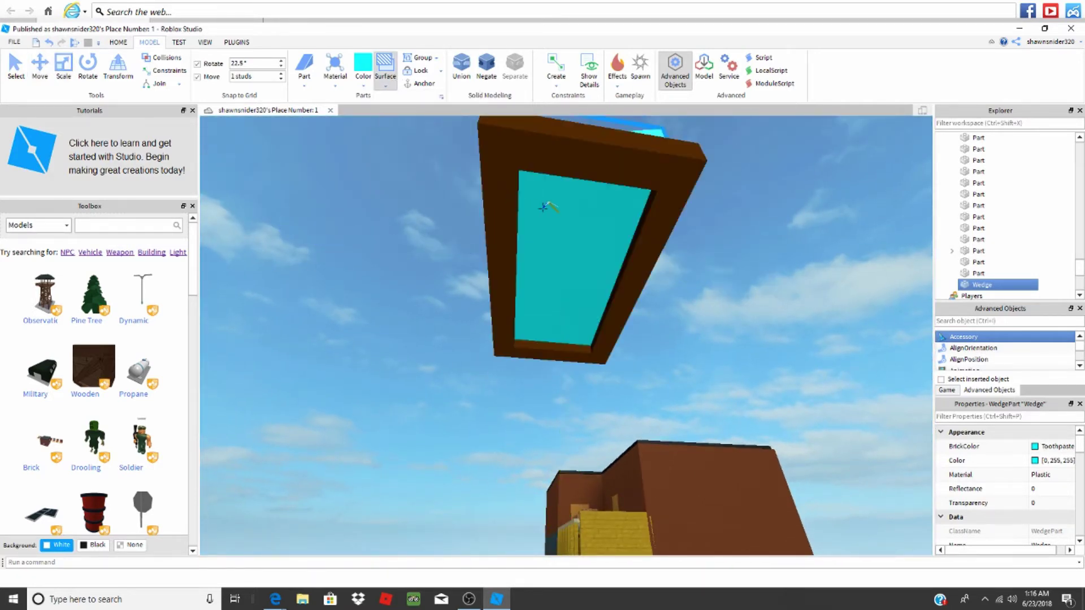
{"action": "scroll", "coordinate": [405, 278], "scroll_direction": "down", "scroll_amount": 5}
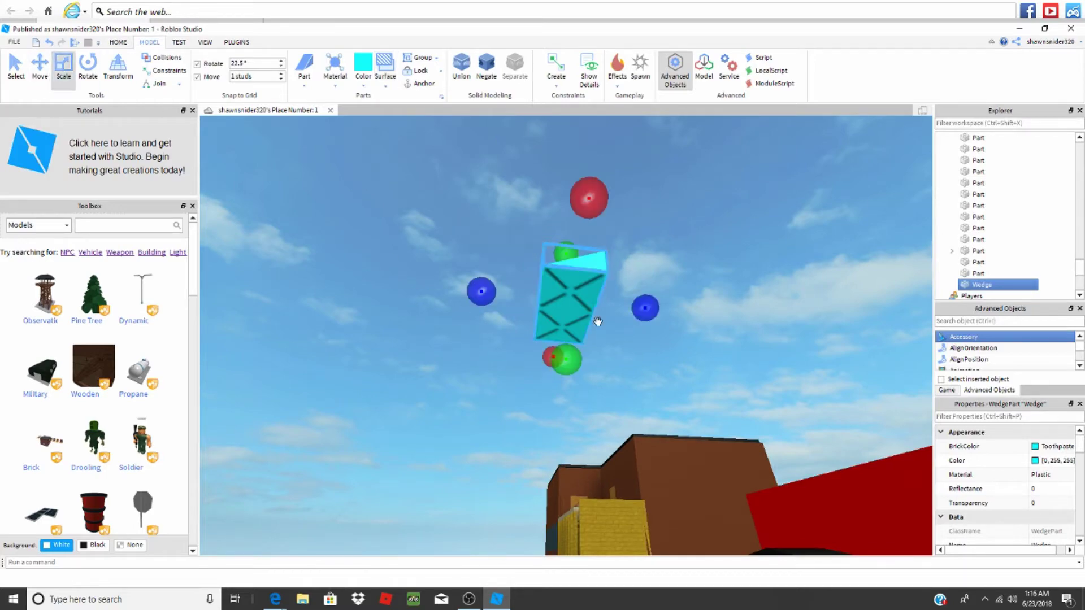
Step: Fit the wedge over the front wall, set Transparency 0.5, and duplicate it
{"action": "right_click_drag", "start_coordinate": [577, 303], "coordinate": [563, 231]}
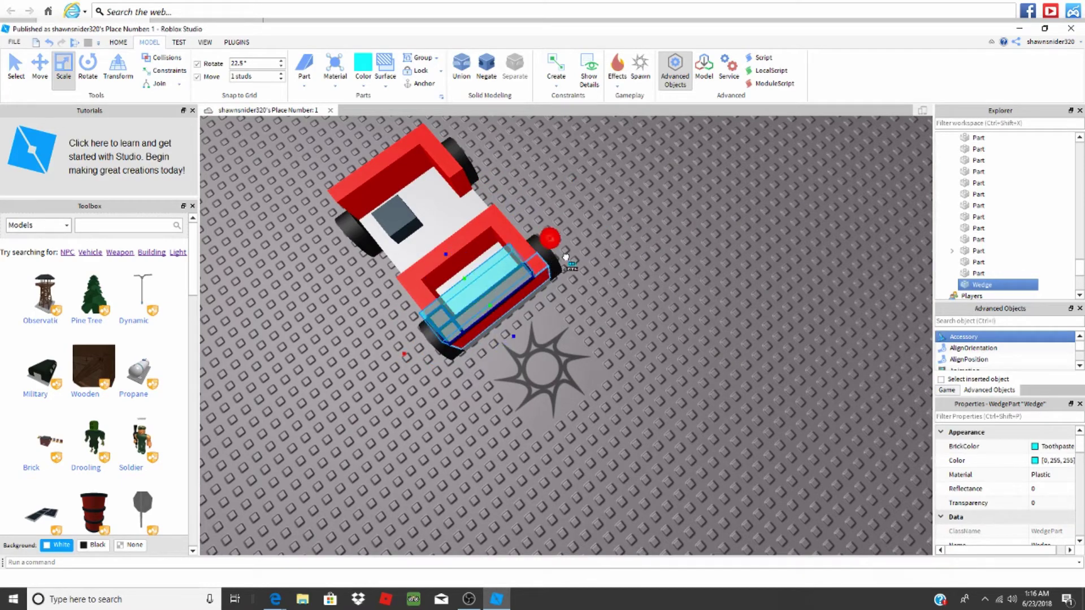
{"action": "right_click_drag", "start_coordinate": [566, 259], "coordinate": [582, 261]}
{"action": "scroll", "coordinate": [582, 260], "scroll_direction": "up", "scroll_amount": 5}
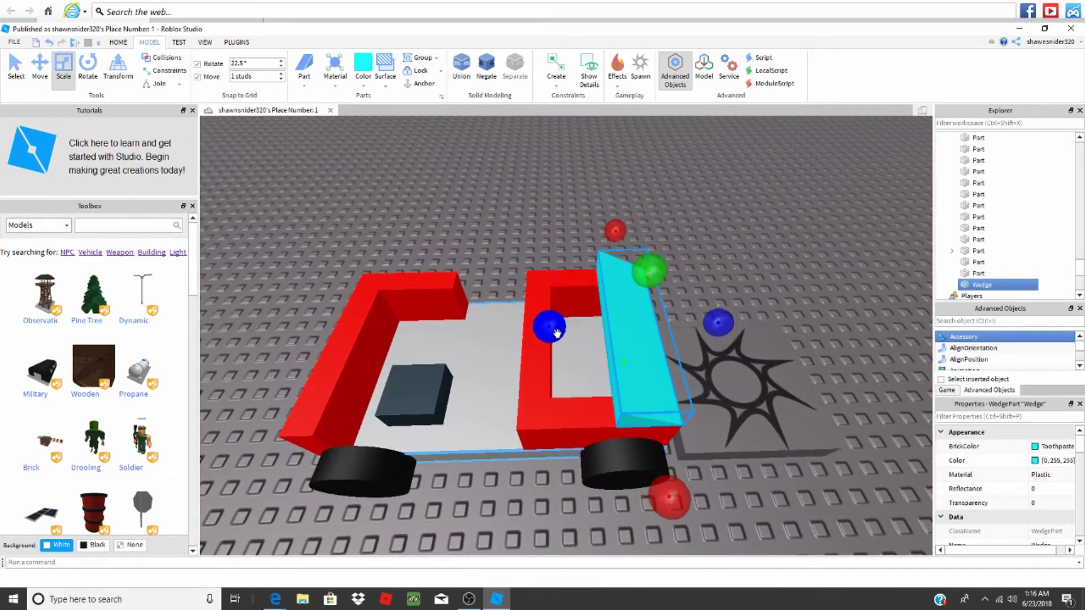
{"action": "left_click_drag", "start_coordinate": [556, 333], "coordinate": [469, 344]}
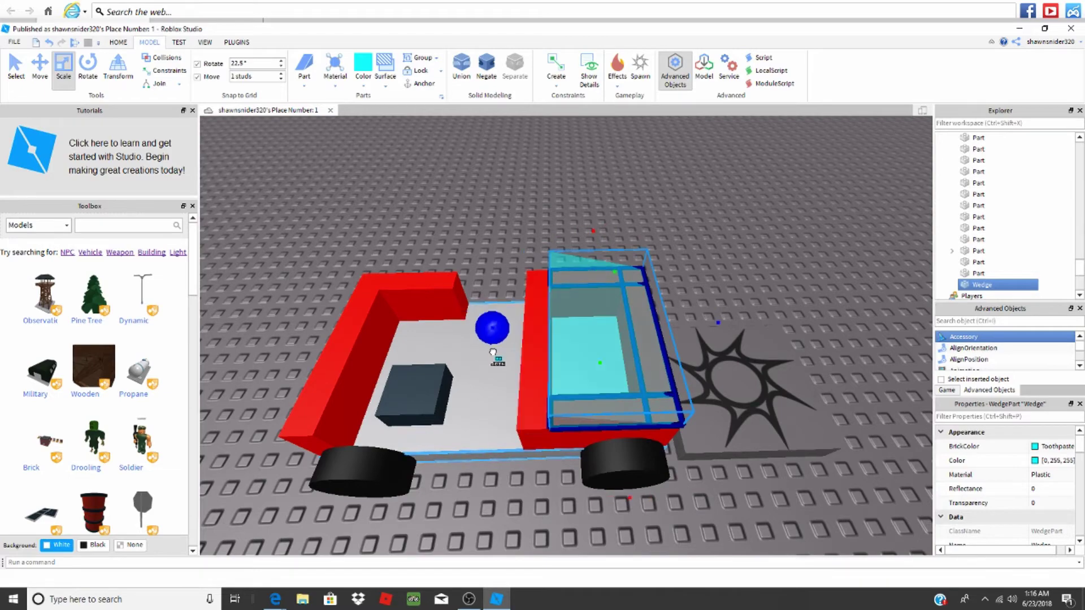
{"action": "left_click_drag", "start_coordinate": [481, 355], "coordinate": [553, 370]}
{"action": "right_click_drag", "start_coordinate": [552, 370], "coordinate": [668, 481]}
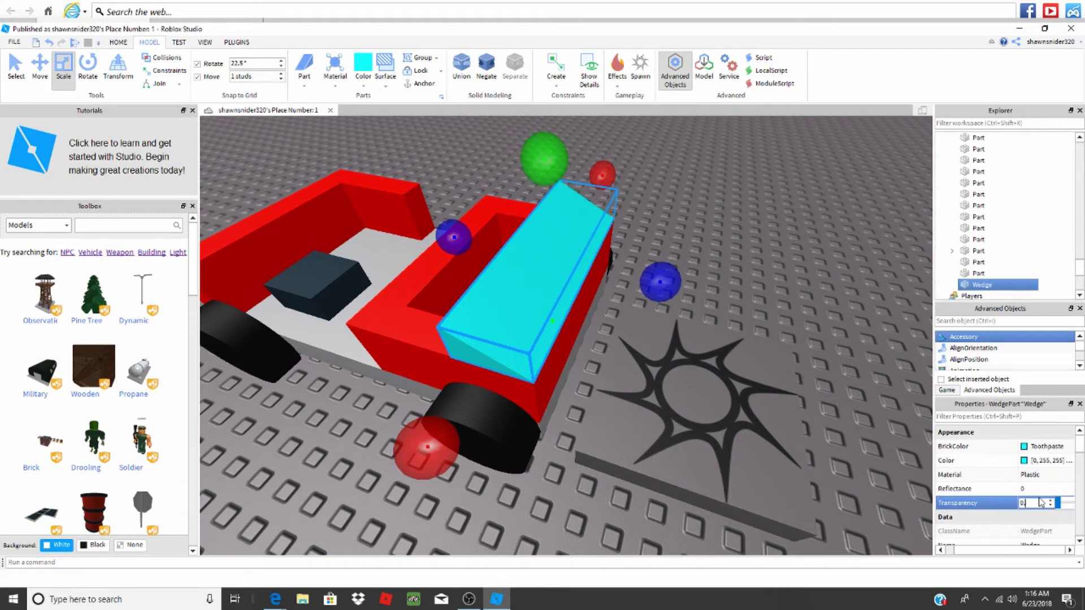
{"action": "type", "text": ".5"}
{"action": "key", "text": "Return"}
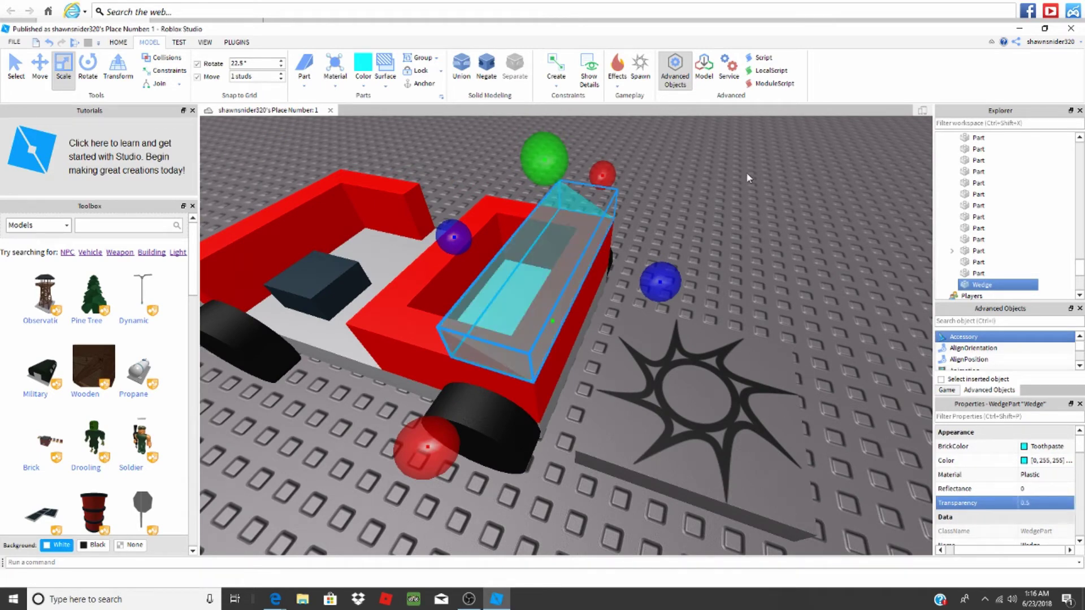
{"action": "key", "text": "ctrl+d"}
{"action": "mouse_move", "coordinate": [527, 289]}
{"action": "left_mouse_down"}
{"action": "mouse_move", "coordinate": [541, 333]}
{"action": "mouse_move", "coordinate": [520, 363]}
{"action": "left_mouse_up"}
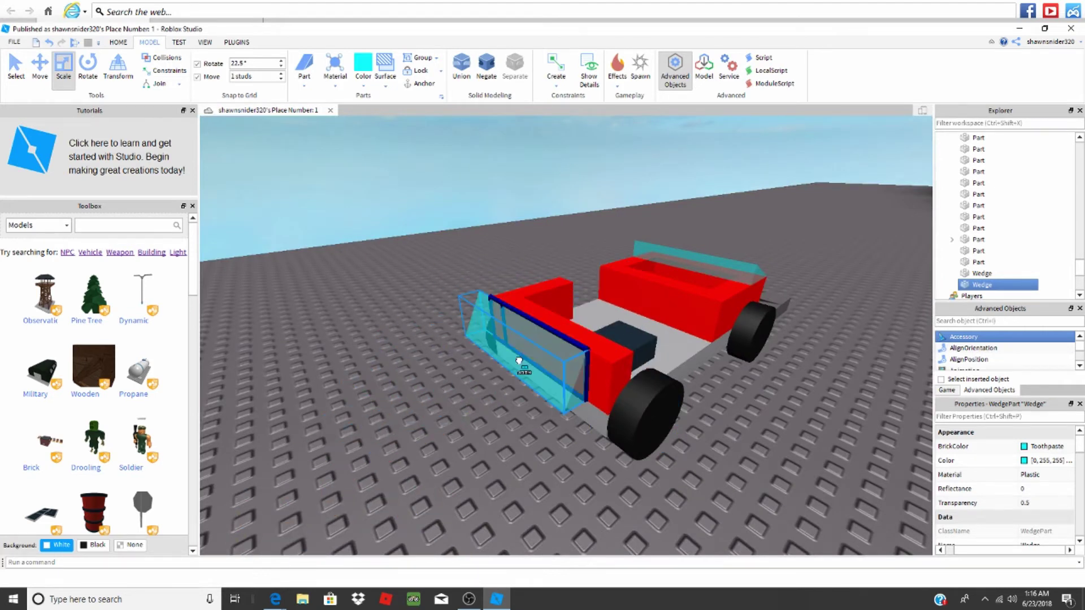
Step: Rotate the duplicate wedge into place and delete the misplaced copy
{"action": "left_click_drag", "start_coordinate": [519, 363], "coordinate": [556, 374]}
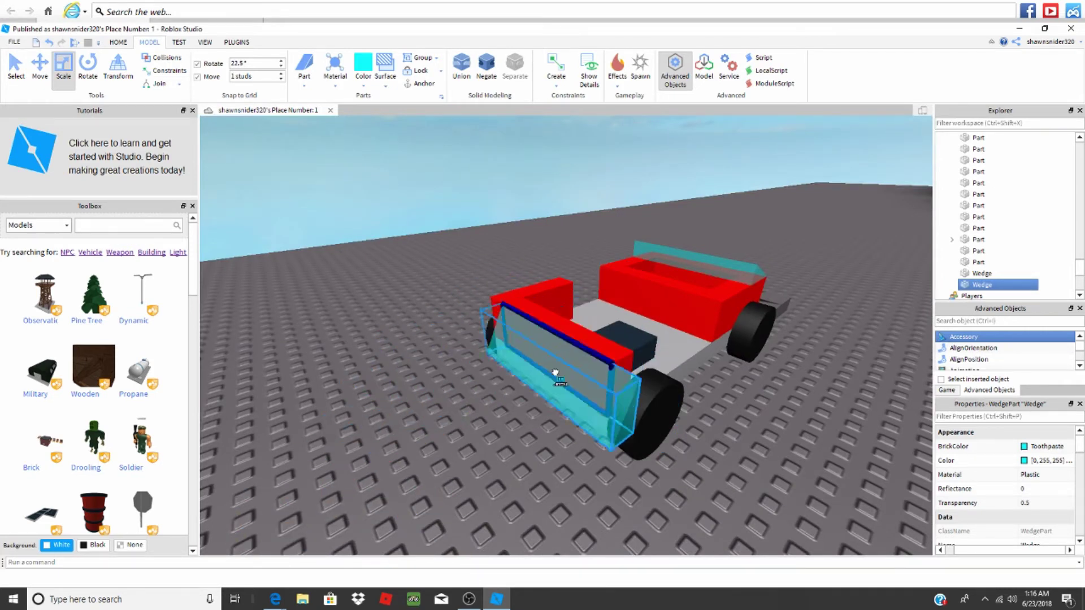
{"action": "key", "text": "t"}
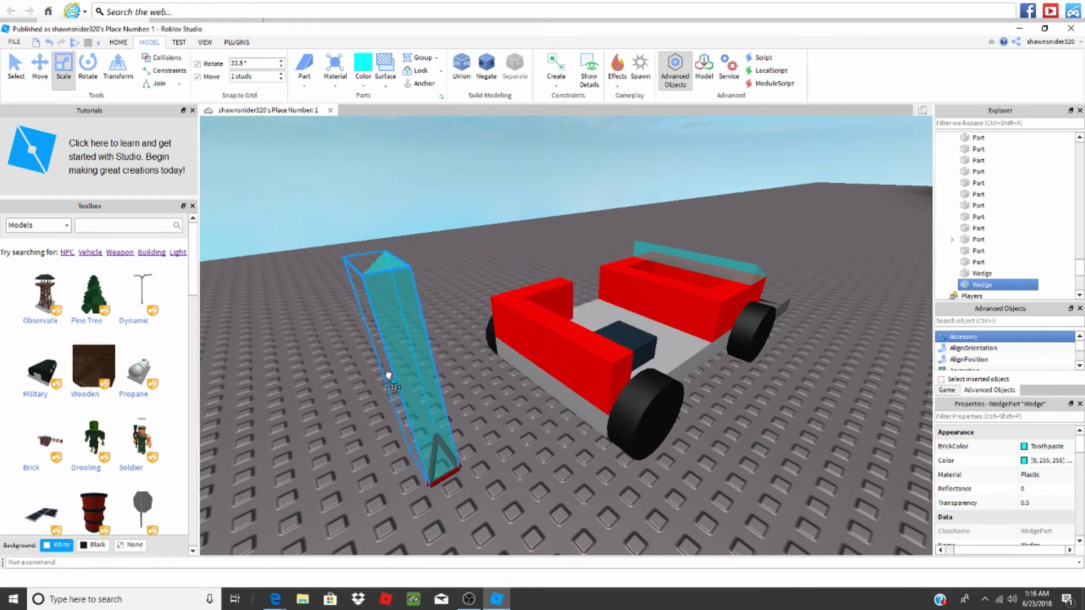
{"action": "mouse_move", "coordinate": [566, 374]}
{"action": "left_mouse_down"}
{"action": "mouse_move", "coordinate": [588, 346]}
{"action": "mouse_move", "coordinate": [593, 368]}
{"action": "mouse_move", "coordinate": [358, 522]}
{"action": "left_mouse_up"}
{"action": "key", "text": "ctrl+t"}
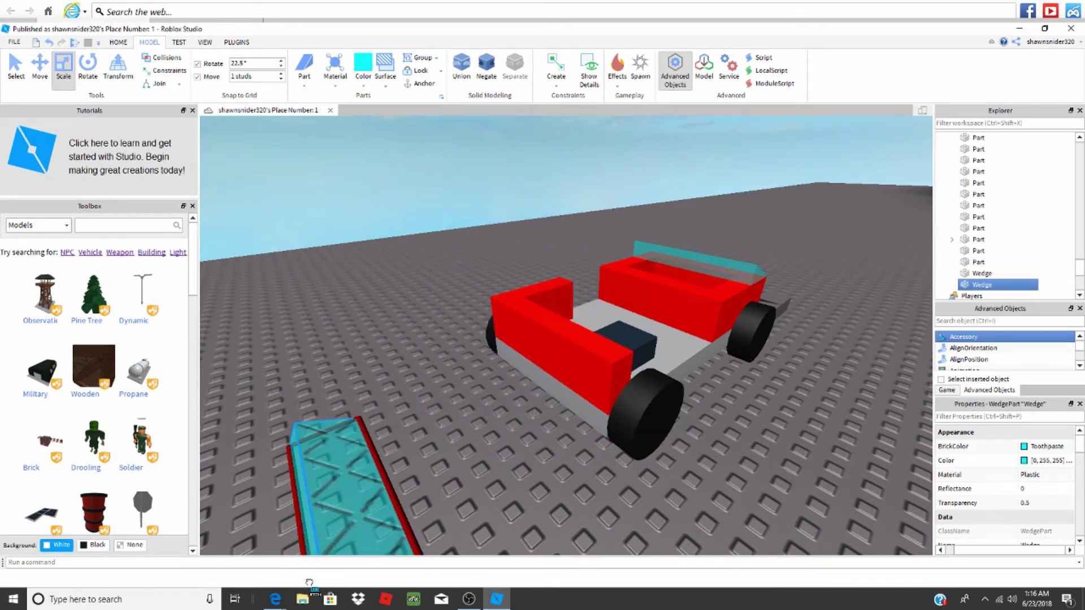
{"action": "key", "text": "Delete"}
Step: Move the remaining translucent wedge onto the left red compartment
{"action": "left_click", "coordinate": [721, 259]}
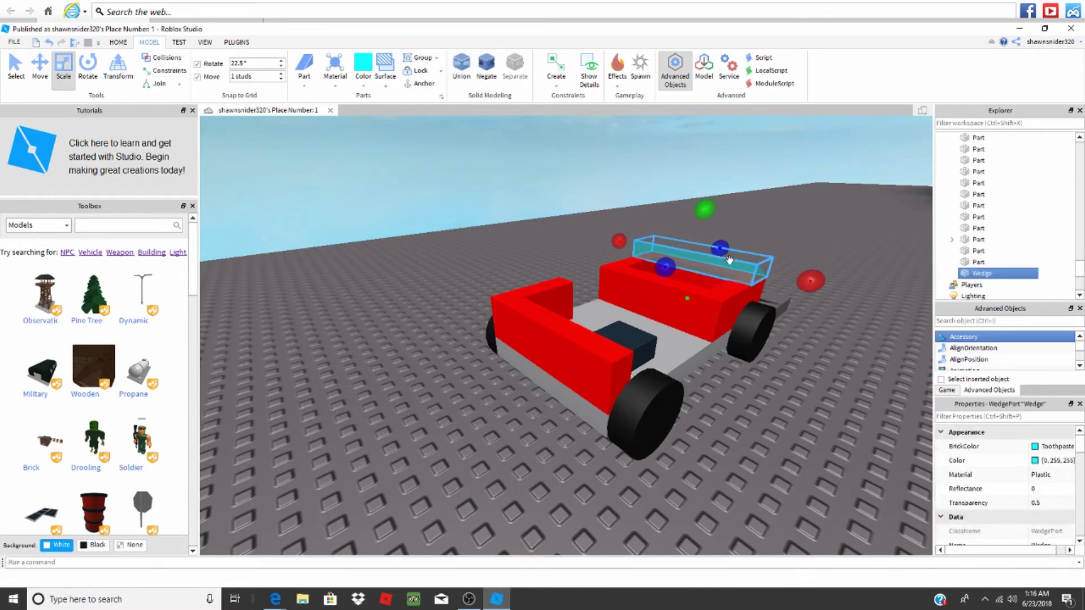
{"action": "mouse_move", "coordinate": [603, 332]}
{"action": "left_mouse_down"}
{"action": "mouse_move", "coordinate": [583, 339]}
{"action": "mouse_move", "coordinate": [560, 314]}
{"action": "left_mouse_up"}
{"action": "key", "text": "f"}
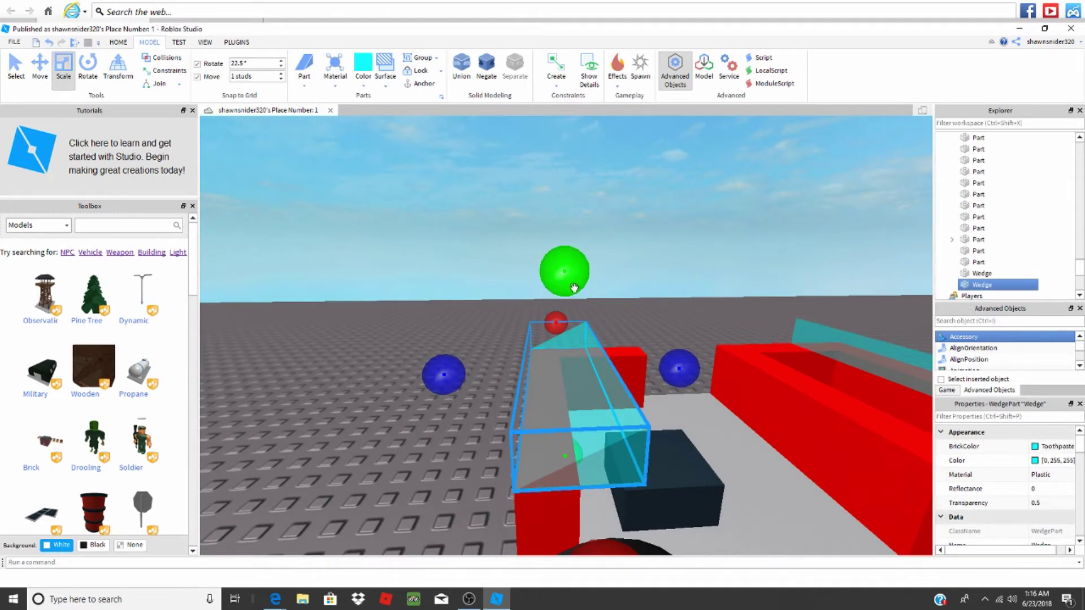
{"action": "mouse_move", "coordinate": [574, 288]}
{"action": "right_mouse_down"}
{"action": "mouse_move", "coordinate": [526, 378]}
{"action": "mouse_move", "coordinate": [607, 256]}
{"action": "right_mouse_up"}
{"action": "scroll", "coordinate": [527, 378], "scroll_direction": "down", "scroll_amount": 3}
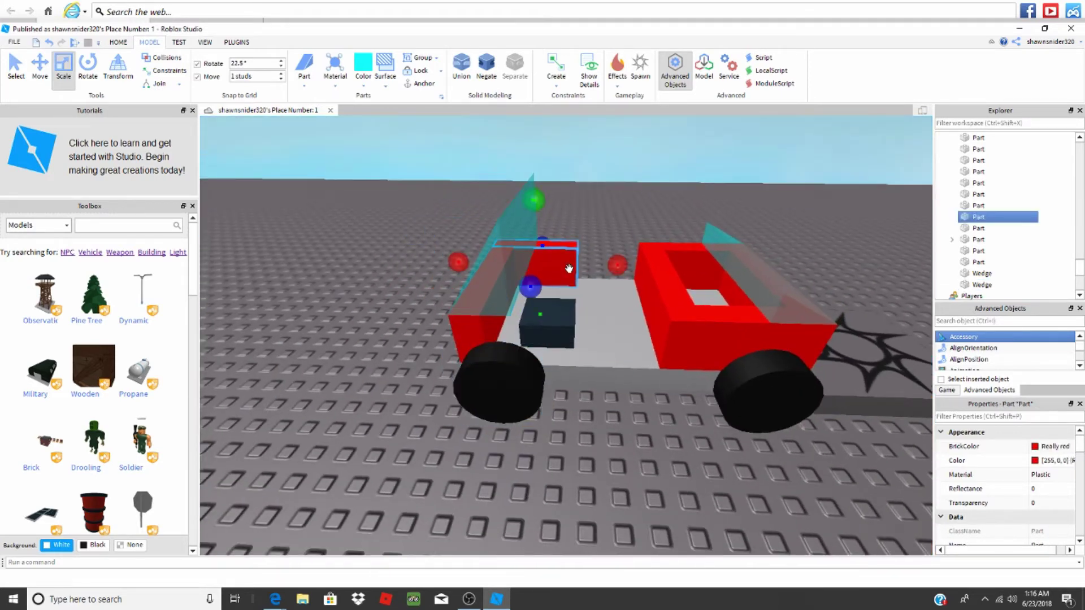
Step: Slide the red front side panel lower and forward
{"action": "left_click", "coordinate": [564, 339]}
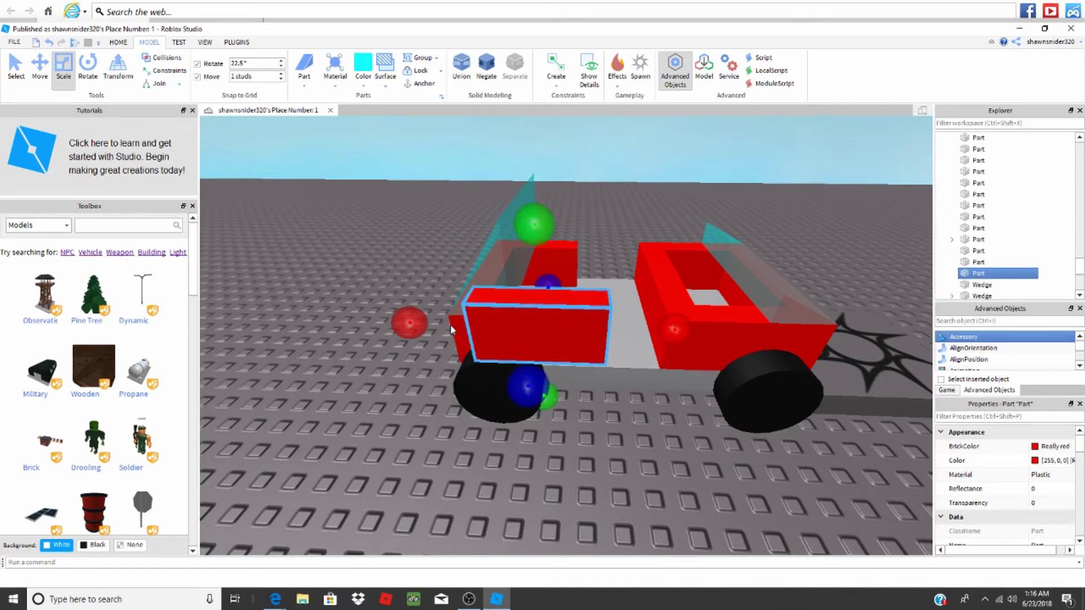
{"action": "left_click", "coordinate": [37, 78]}
{"action": "left_click", "coordinate": [503, 389]}
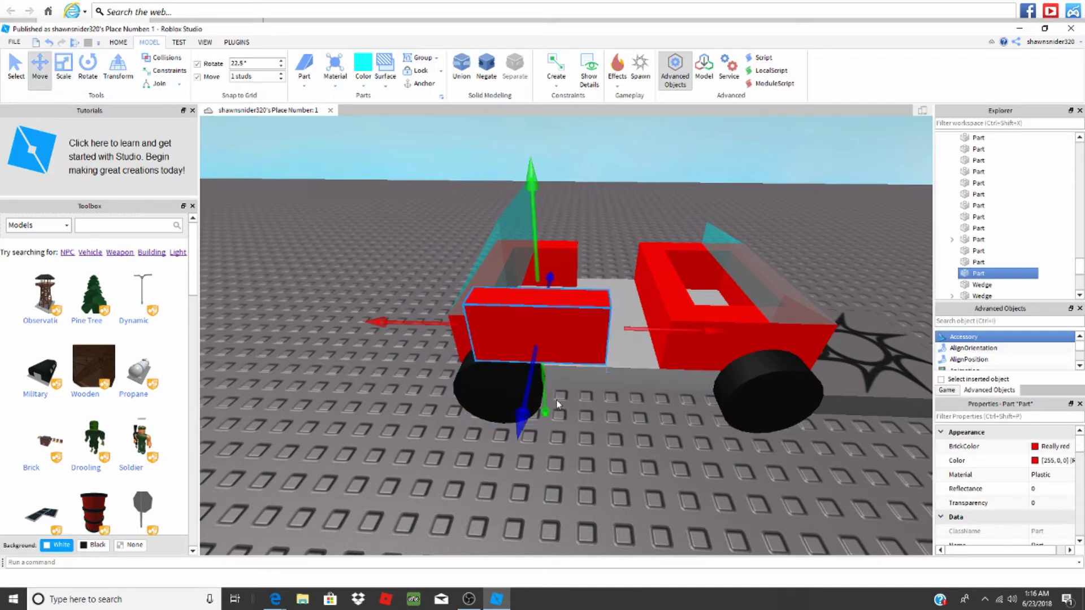
{"action": "left_click_drag", "start_coordinate": [557, 405], "coordinate": [551, 425]}
{"action": "left_click_drag", "start_coordinate": [447, 357], "coordinate": [425, 350]}
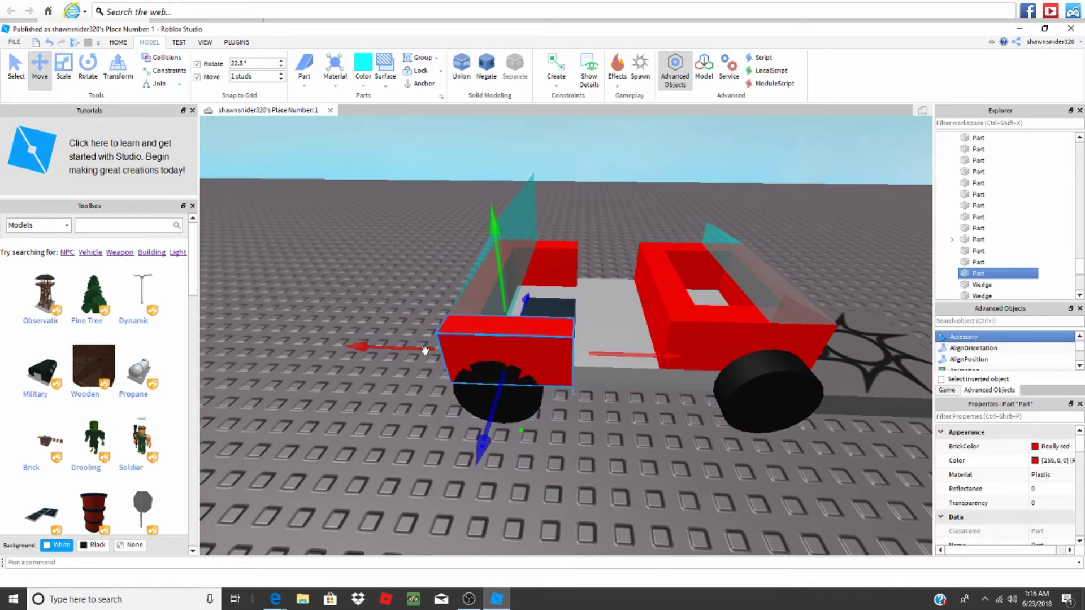
{"action": "scroll", "coordinate": [425, 351], "scroll_direction": "up", "scroll_amount": 5}
{"action": "mouse_move", "coordinate": [425, 350]}
{"action": "right_mouse_down"}
{"action": "mouse_move", "coordinate": [646, 433]}
{"action": "mouse_move", "coordinate": [675, 424]}
{"action": "mouse_move", "coordinate": [509, 339]}
{"action": "right_mouse_up"}
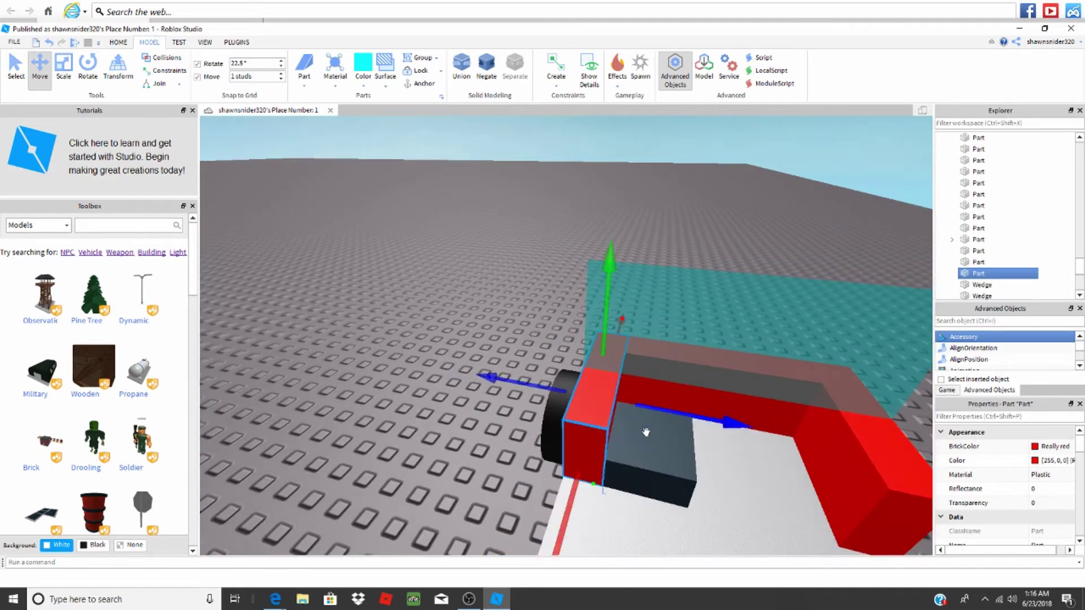
Step: Select the red rear side part and shrink it with the Scale tool
{"action": "left_click", "coordinate": [645, 432]}
{"action": "scroll", "coordinate": [675, 424], "scroll_direction": "down", "scroll_amount": 5}
{"action": "scroll", "coordinate": [675, 424], "scroll_direction": "up", "scroll_amount": 5}
{"action": "left_click", "coordinate": [400, 298]}
{"action": "scroll", "coordinate": [397, 269], "scroll_direction": "down", "scroll_amount": 4}
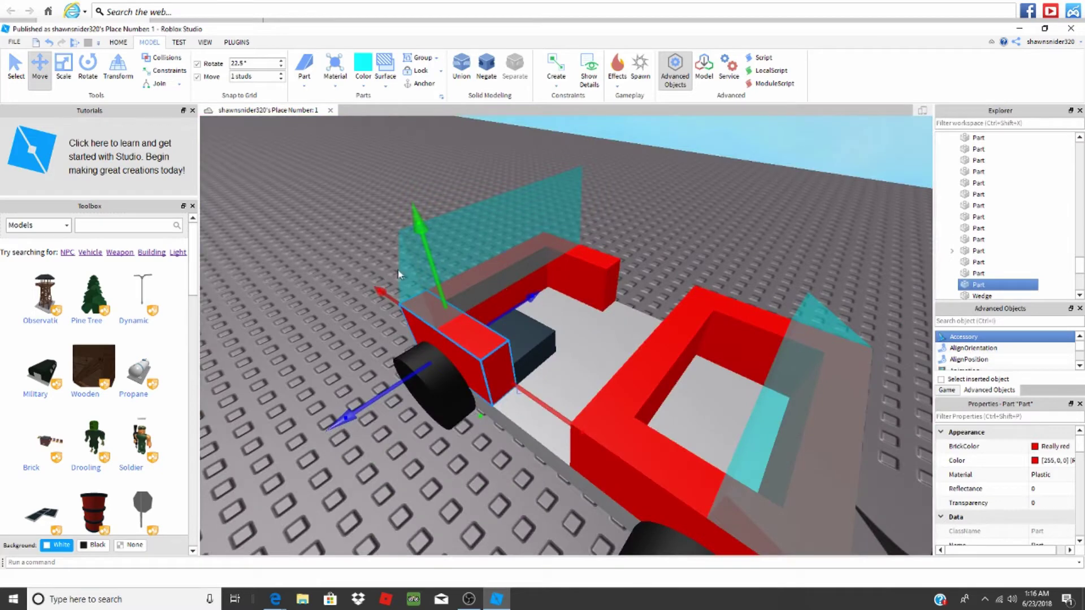
{"action": "scroll", "coordinate": [397, 269], "scroll_direction": "up", "scroll_amount": 4}
{"action": "right_click_drag", "start_coordinate": [397, 270], "coordinate": [607, 340]}
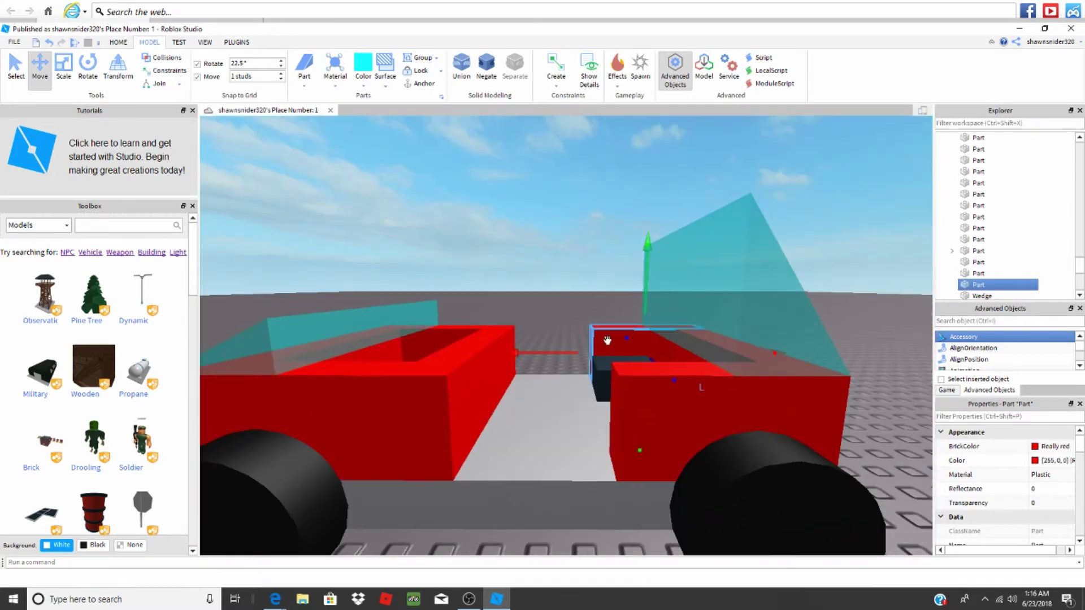
{"action": "scroll", "coordinate": [649, 416], "scroll_direction": "down", "scroll_amount": 3}
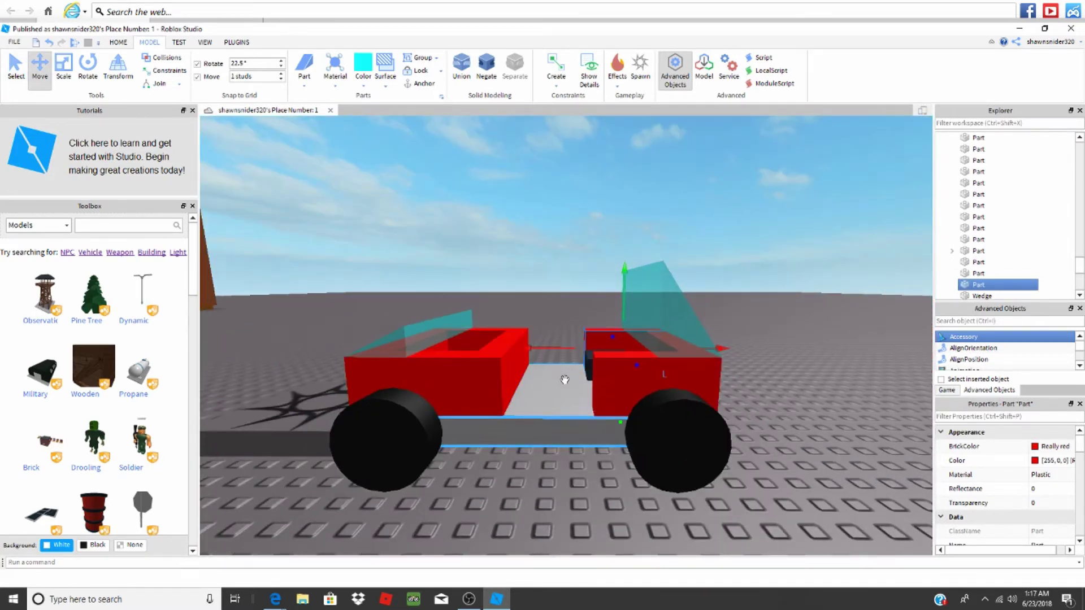
{"action": "left_click", "coordinate": [605, 384]}
{"action": "scroll", "coordinate": [606, 384], "scroll_direction": "up", "scroll_amount": 2}
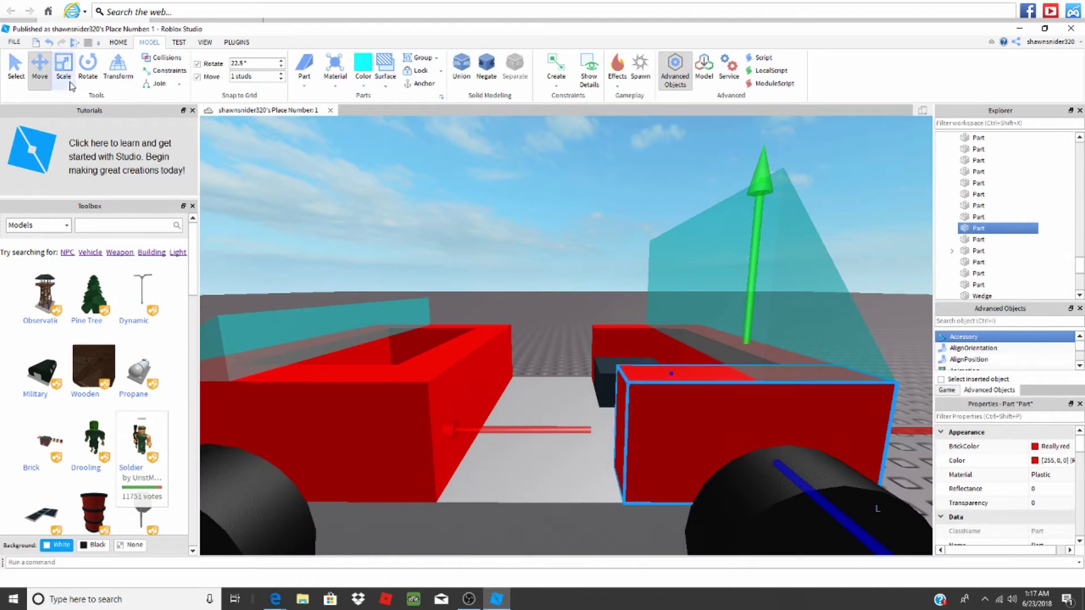
{"action": "left_click", "coordinate": [67, 78]}
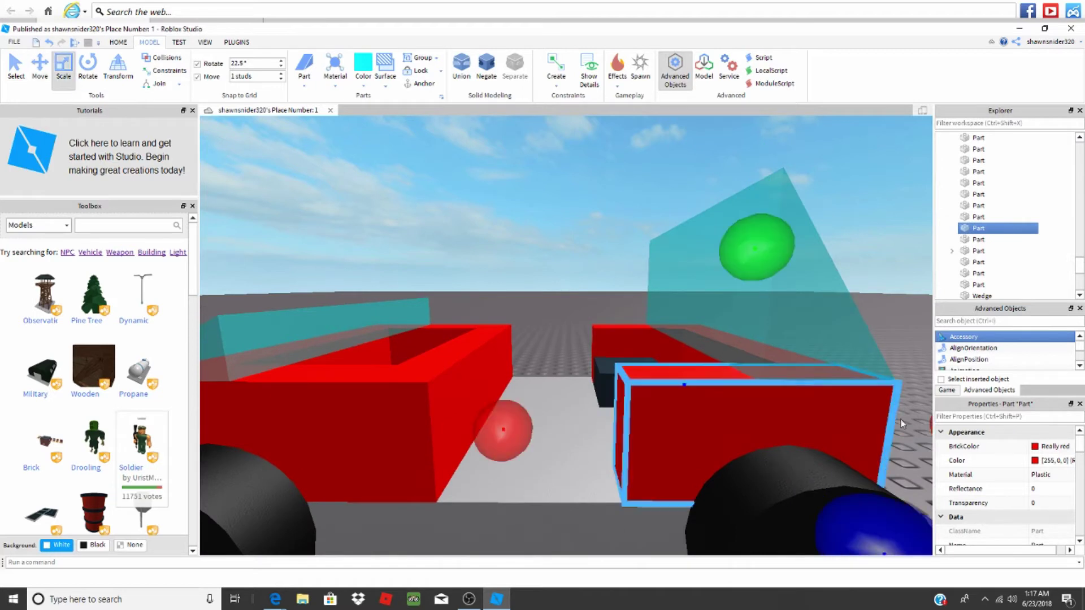
{"action": "left_click", "coordinate": [1008, 447]}
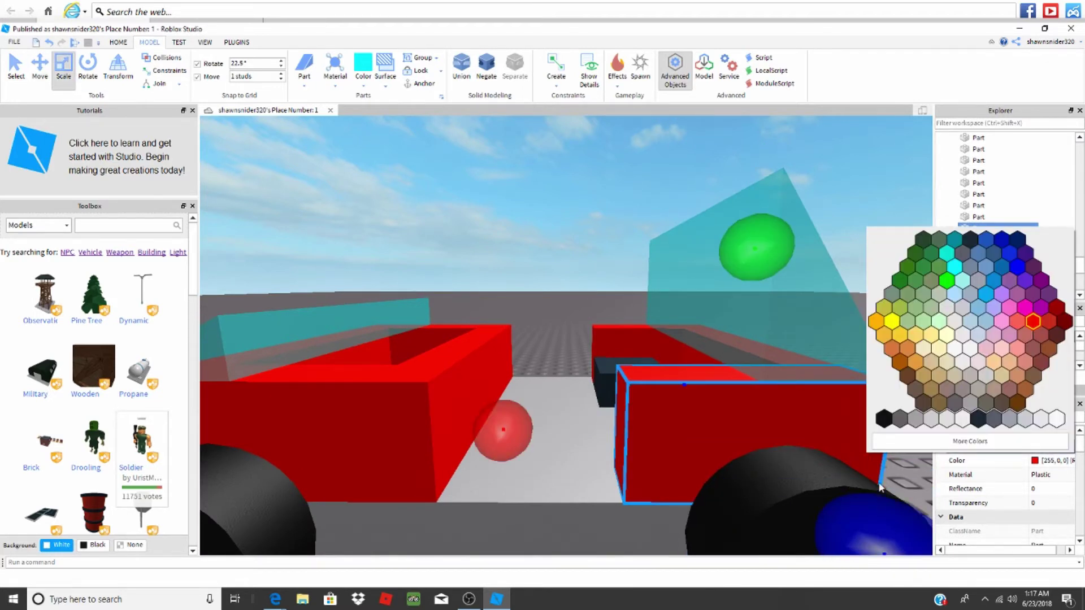
{"action": "left_click_drag", "start_coordinate": [907, 373], "coordinate": [664, 425]}
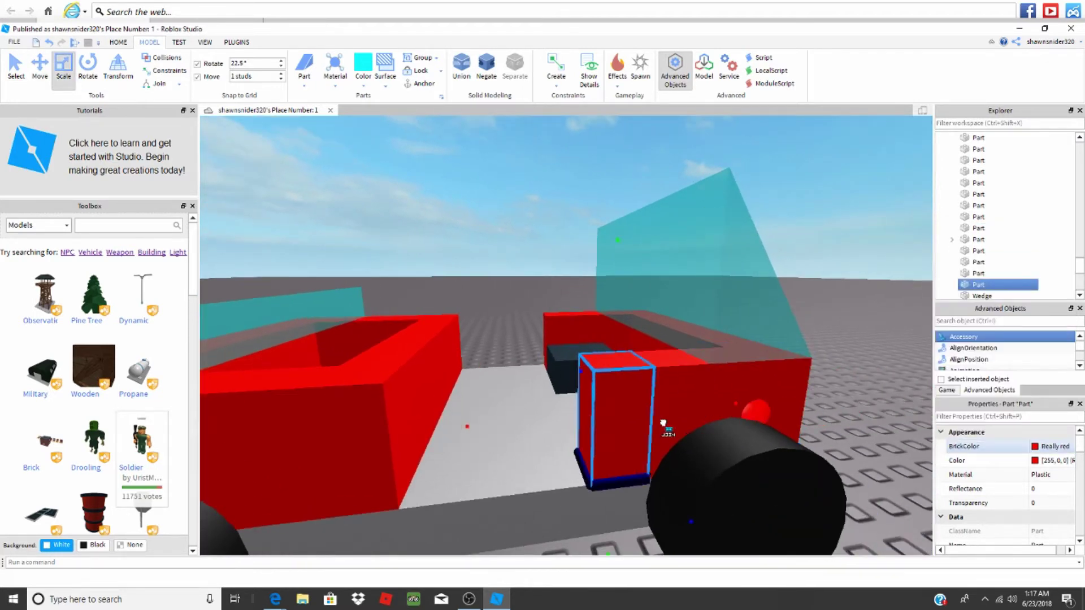
Step: Stretch the red part into a tall pillar, then a long horizontal crossbar
{"action": "left_click_drag", "start_coordinate": [618, 237], "coordinate": [635, 190]}
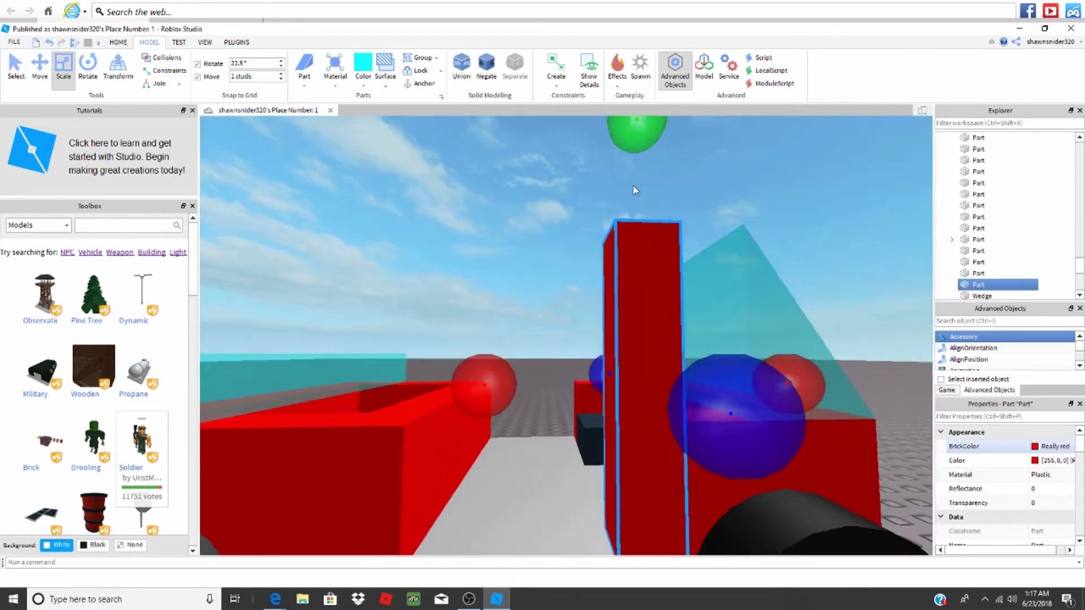
{"action": "mouse_move", "coordinate": [635, 190]}
{"action": "right_mouse_down"}
{"action": "mouse_move", "coordinate": [618, 315]}
{"action": "mouse_move", "coordinate": [533, 302]}
{"action": "right_mouse_up"}
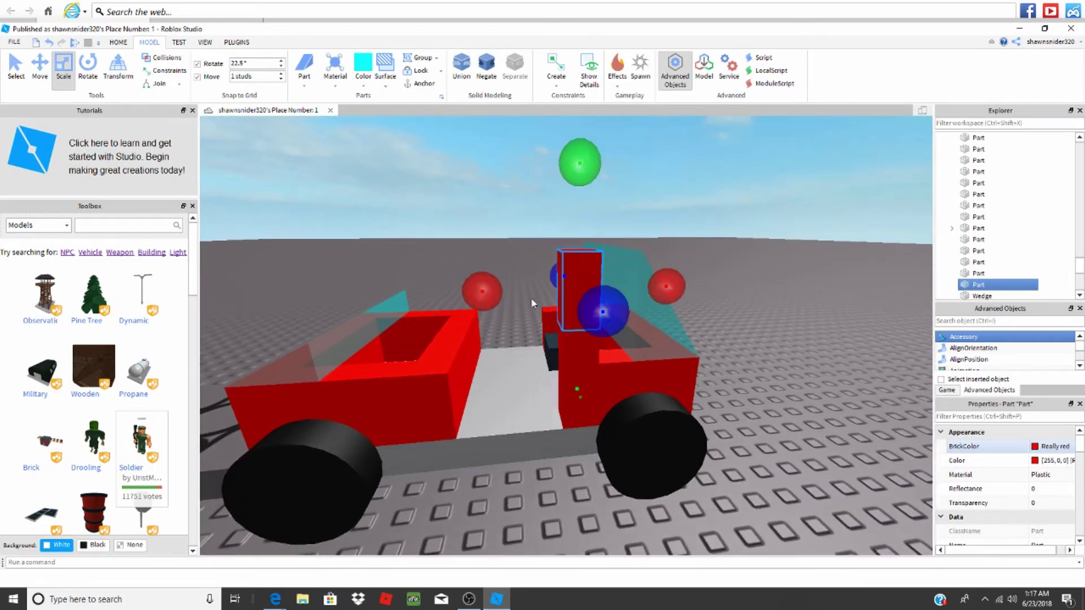
{"action": "left_click_drag", "start_coordinate": [559, 377], "coordinate": [562, 322]}
{"action": "mouse_move", "coordinate": [480, 273]}
{"action": "left_mouse_down"}
{"action": "mouse_move", "coordinate": [316, 309]}
{"action": "mouse_move", "coordinate": [365, 313]}
{"action": "left_mouse_up"}
{"action": "left_click", "coordinate": [566, 344]}
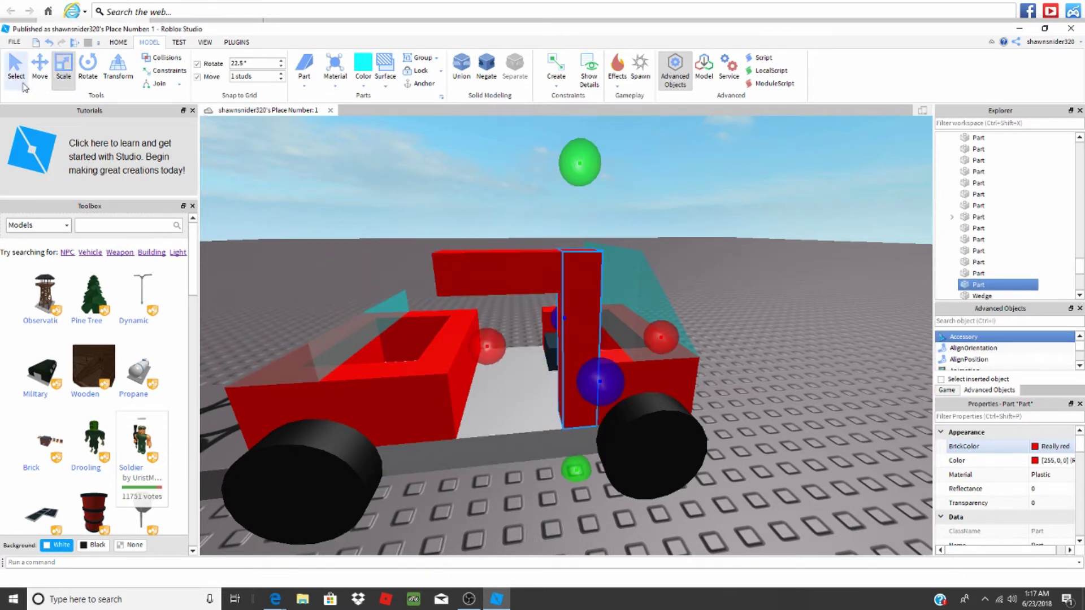
Step: Move the tall pillar to the left end of the crossbar
{"action": "left_click", "coordinate": [40, 68]}
{"action": "left_click_drag", "start_coordinate": [580, 339], "coordinate": [415, 354]}
{"action": "scroll", "coordinate": [415, 353], "scroll_direction": "up", "scroll_amount": 2}
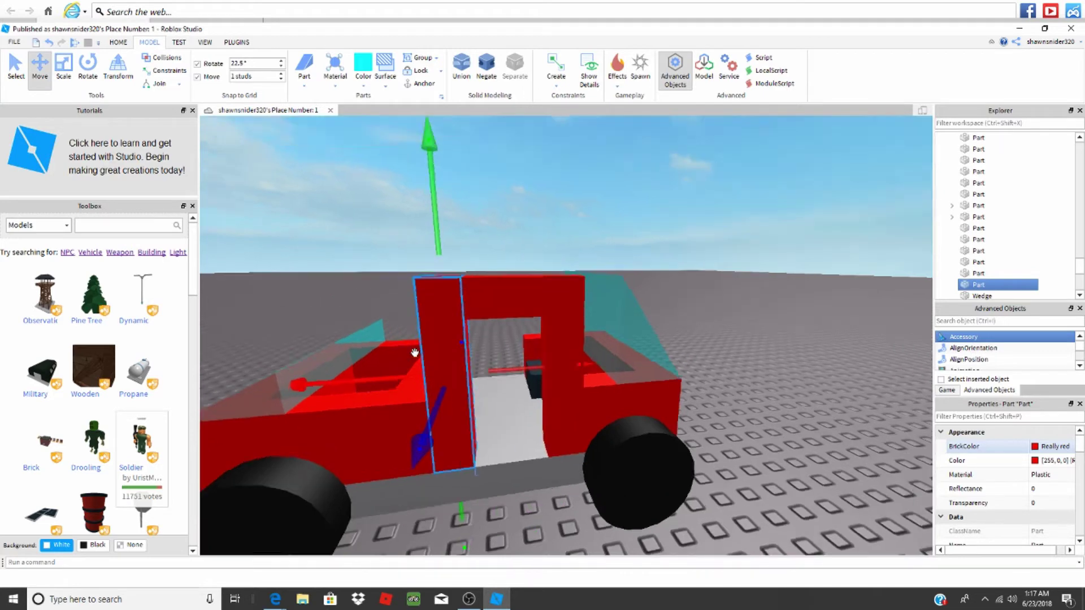
{"action": "key", "text": "a"}
{"action": "key", "text": "s"}
{"action": "right_click_drag", "start_coordinate": [414, 353], "coordinate": [414, 353]}
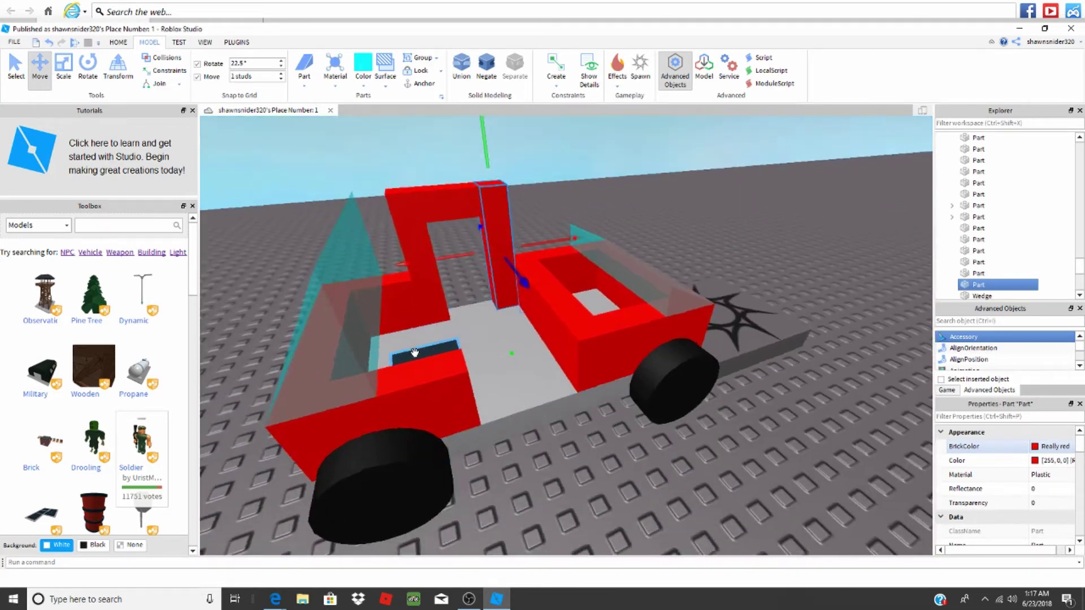
{"action": "key", "text": "s"}
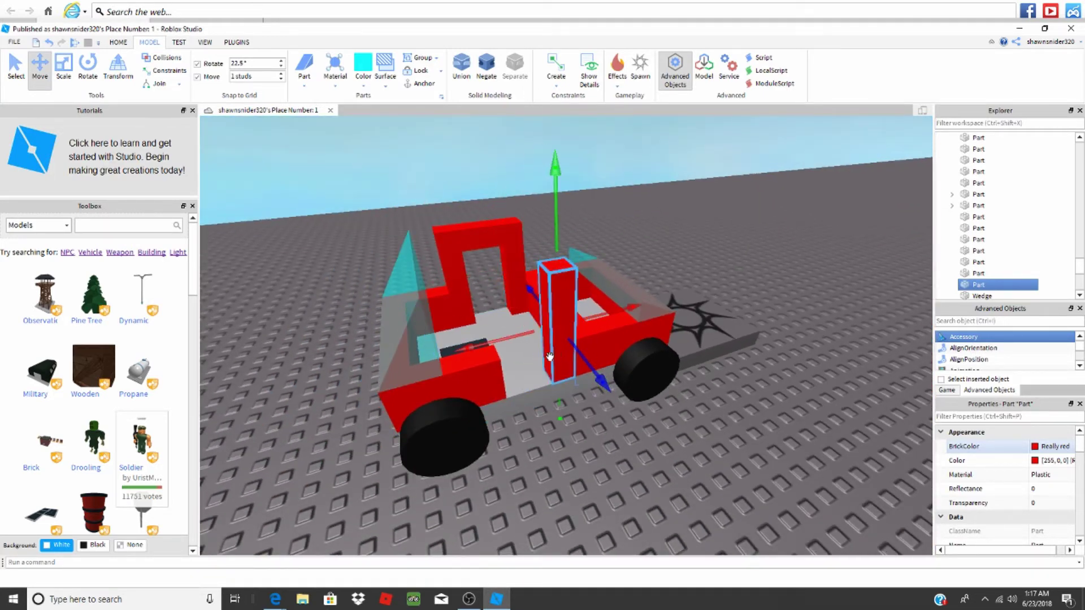
{"action": "right_click_drag", "start_coordinate": [465, 342], "coordinate": [418, 357]}
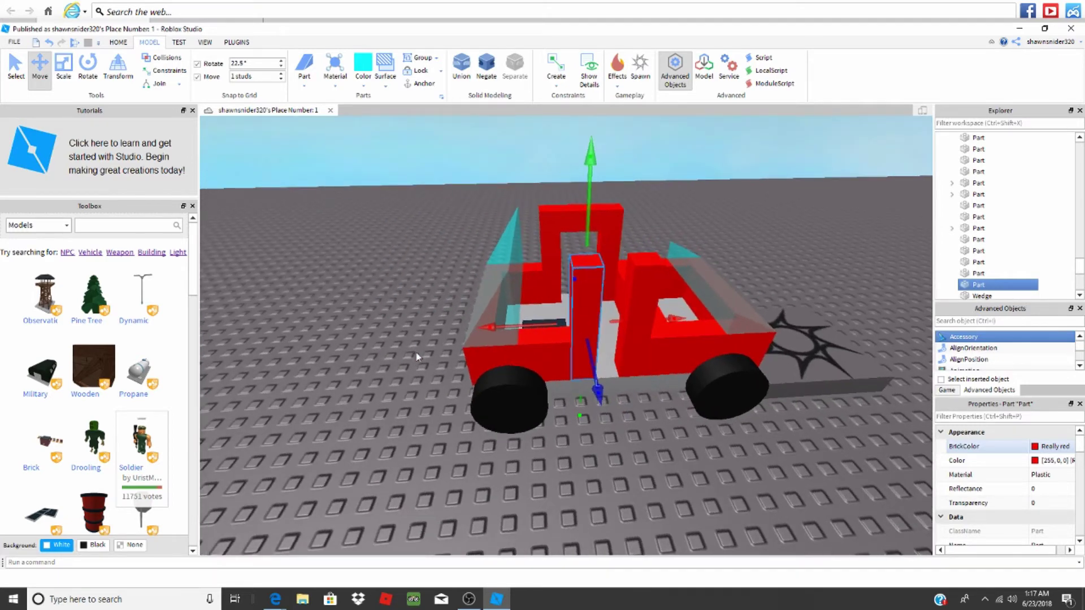
{"action": "left_click_drag", "start_coordinate": [549, 324], "coordinate": [528, 318]}
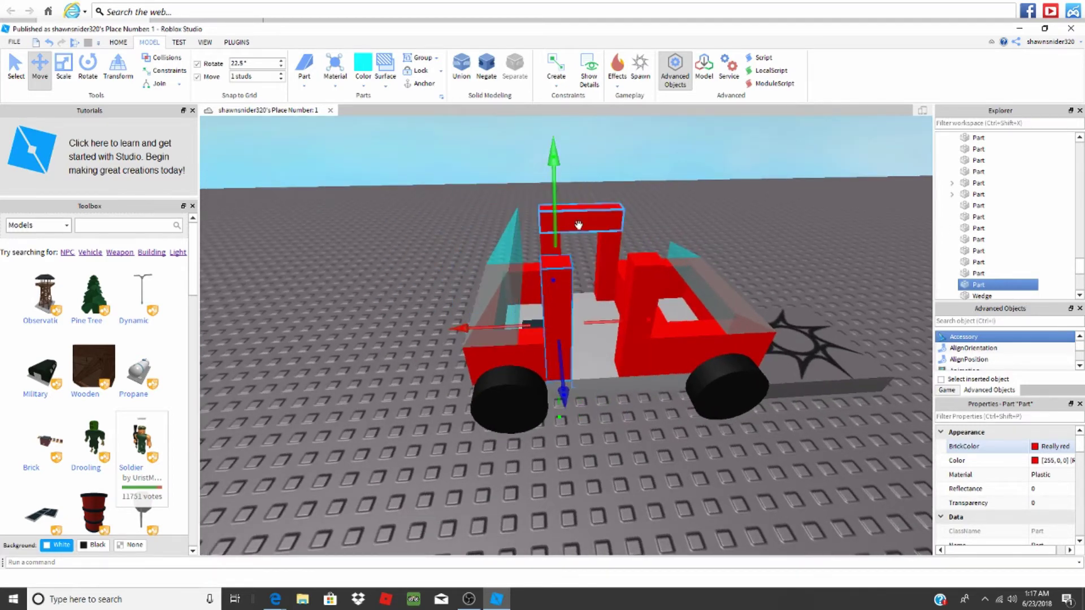
Step: Arrange the crossbars and pillars into a frame capped by a flat red roof
{"action": "left_click", "coordinate": [608, 299]}
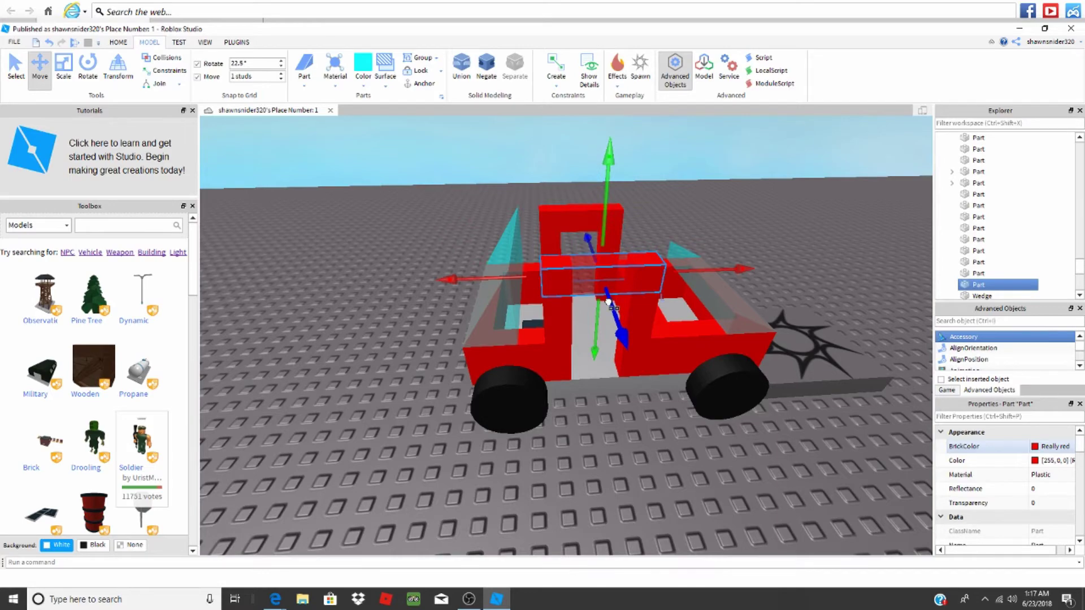
{"action": "right_click_drag", "start_coordinate": [607, 299], "coordinate": [562, 312]}
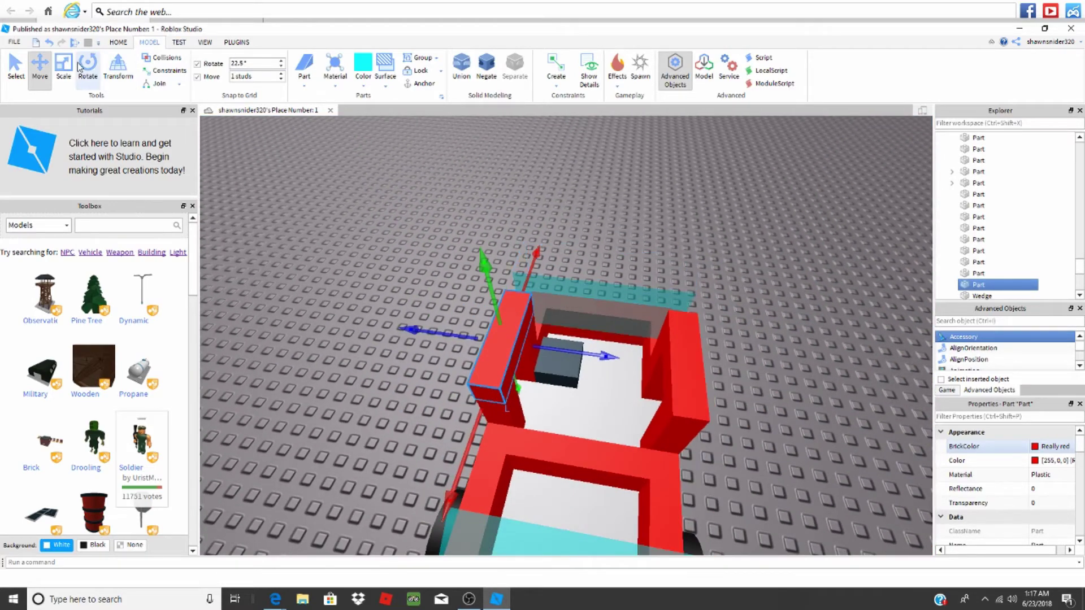
{"action": "right_click_drag", "start_coordinate": [418, 342], "coordinate": [418, 342]}
{"action": "left_click", "coordinate": [502, 273]}
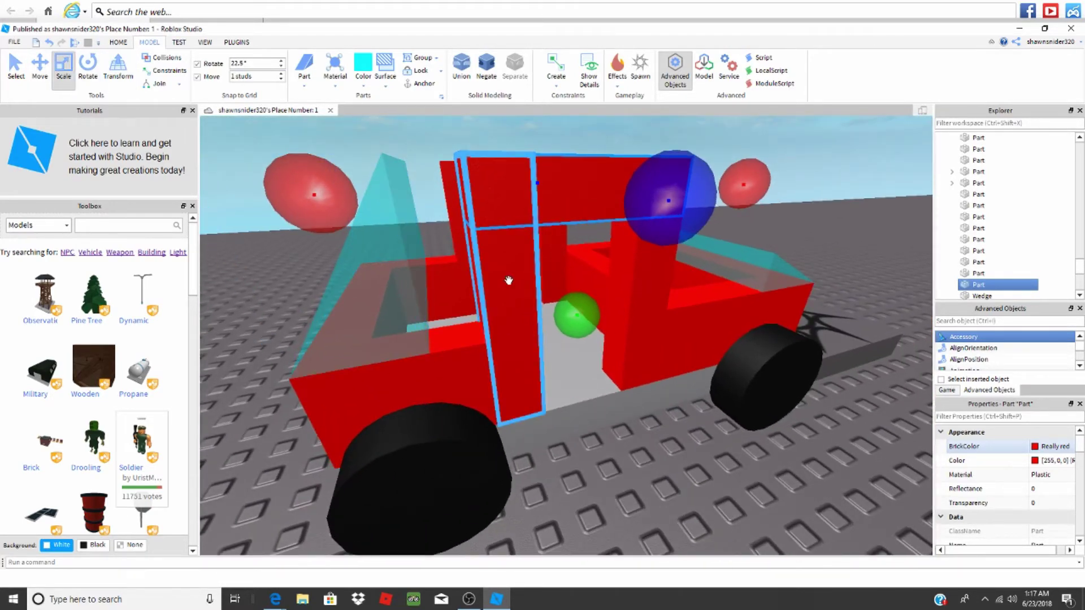
{"action": "mouse_move", "coordinate": [501, 274]}
{"action": "right_mouse_down"}
{"action": "mouse_move", "coordinate": [501, 292]}
{"action": "mouse_move", "coordinate": [509, 288]}
{"action": "right_mouse_up"}
{"action": "scroll", "coordinate": [527, 274], "scroll_direction": "up", "scroll_amount": 5}
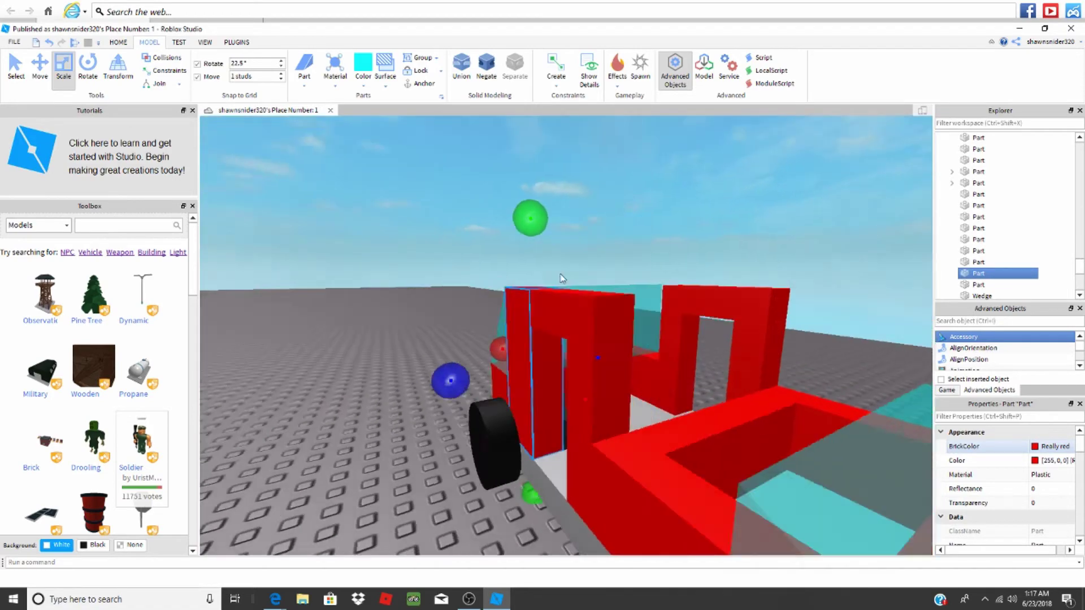
{"action": "left_click", "coordinate": [351, 241]}
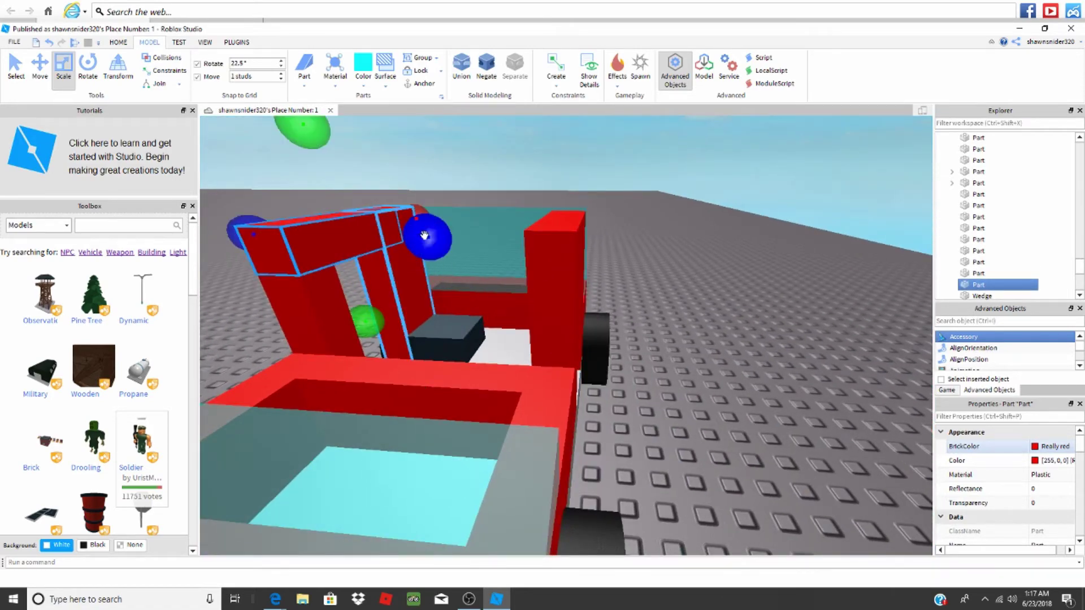
{"action": "mouse_move", "coordinate": [425, 235]}
{"action": "right_mouse_down"}
{"action": "mouse_move", "coordinate": [650, 269]}
{"action": "mouse_move", "coordinate": [481, 303]}
{"action": "mouse_move", "coordinate": [594, 322]}
{"action": "right_mouse_up"}
{"action": "scroll", "coordinate": [650, 269], "scroll_direction": "up", "scroll_amount": 5}
{"action": "scroll", "coordinate": [612, 325], "scroll_direction": "up", "scroll_amount": 5}
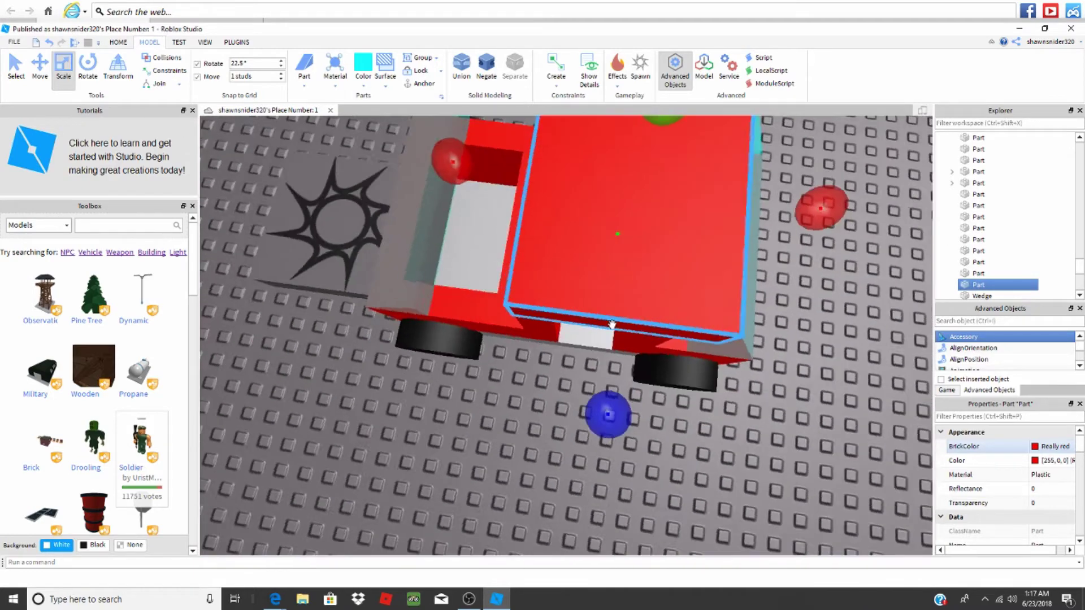
{"action": "scroll", "coordinate": [612, 325], "scroll_direction": "up", "scroll_amount": 3}
{"action": "left_click", "coordinate": [767, 292]}
{"action": "scroll", "coordinate": [793, 301], "scroll_direction": "up", "scroll_amount": 2}
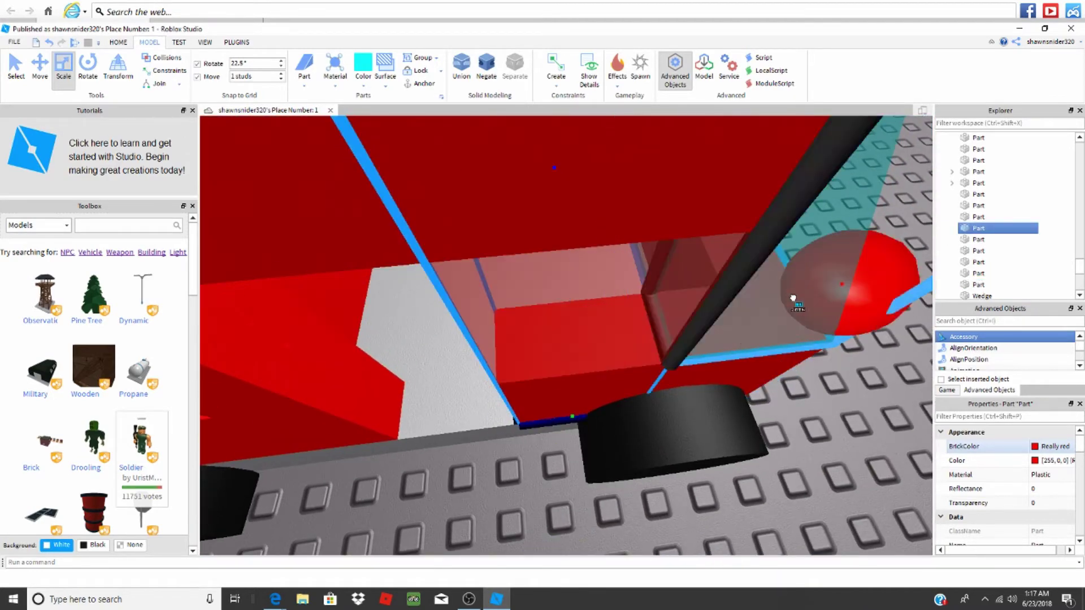
{"action": "scroll", "coordinate": [795, 302], "scroll_direction": "down", "scroll_amount": 5}
{"action": "left_click", "coordinate": [818, 325]}
{"action": "right_click_drag", "start_coordinate": [819, 325], "coordinate": [757, 343]}
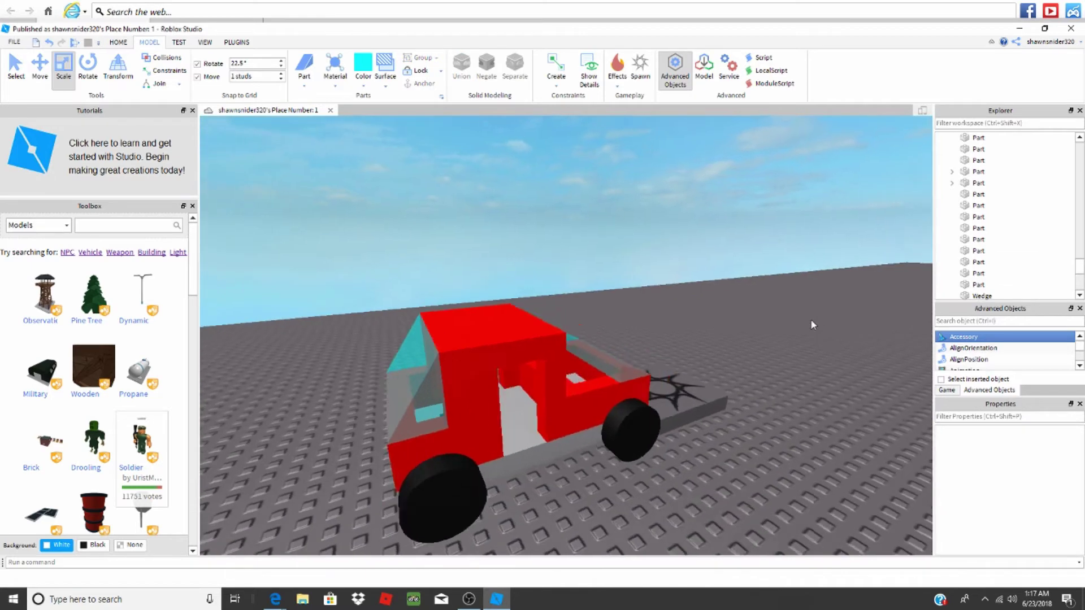
Step: Make the transparent cyan windshield wedge taller
{"action": "left_click", "coordinate": [758, 342]}
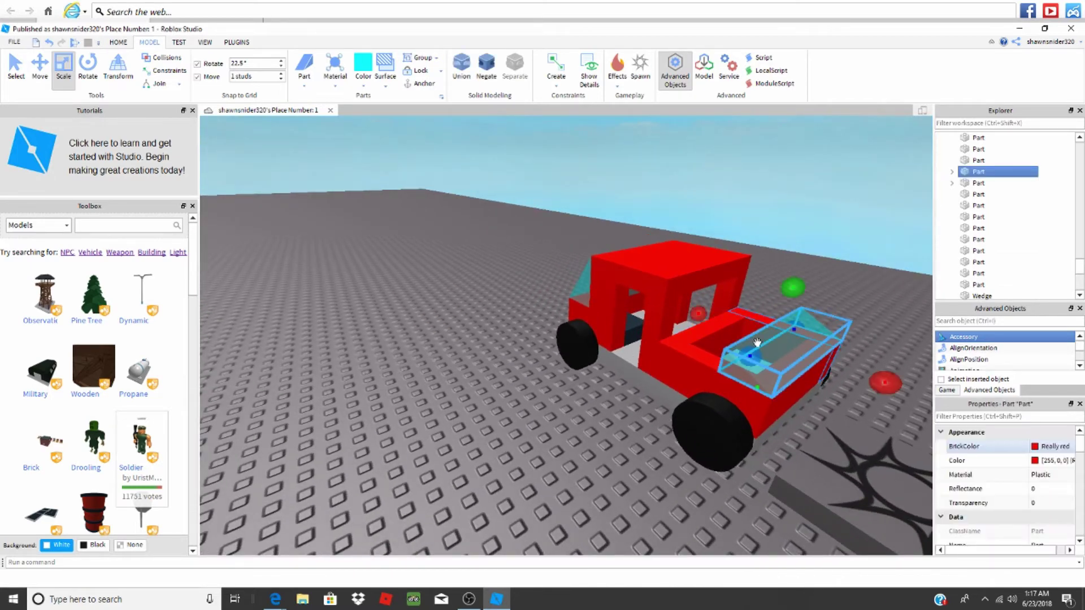
{"action": "left_click", "coordinate": [761, 341]}
{"action": "mouse_move", "coordinate": [813, 290]}
{"action": "left_mouse_down"}
{"action": "mouse_move", "coordinate": [676, 304]}
{"action": "mouse_move", "coordinate": [700, 320]}
{"action": "left_mouse_up"}
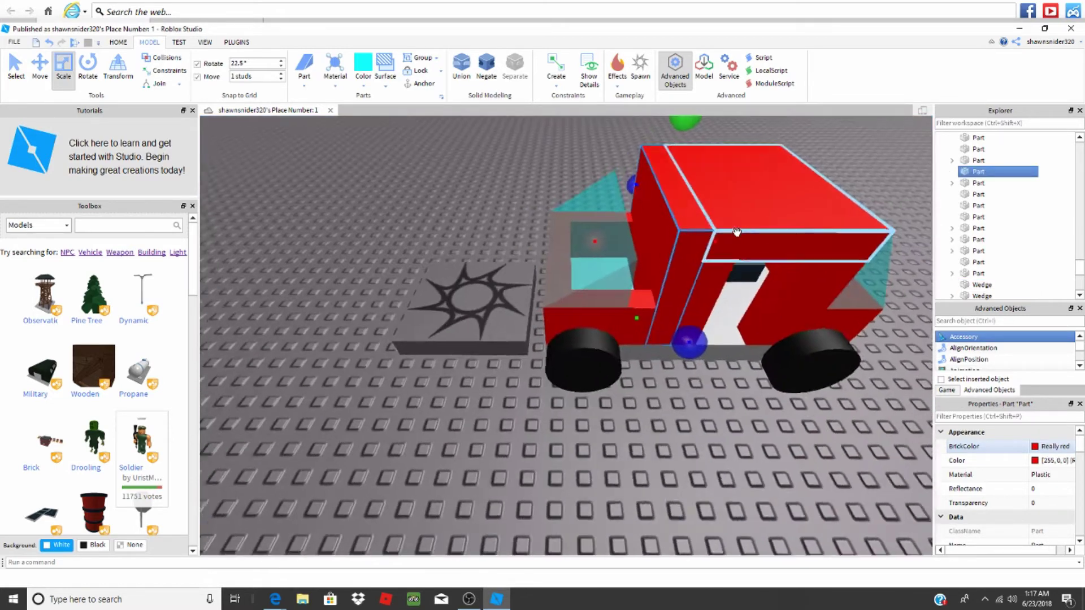
{"action": "right_click_drag", "start_coordinate": [737, 251], "coordinate": [597, 322]}
Step: Inspect the cab, reselect the windshield wedge, then select the door part
{"action": "left_click", "coordinate": [435, 327]}
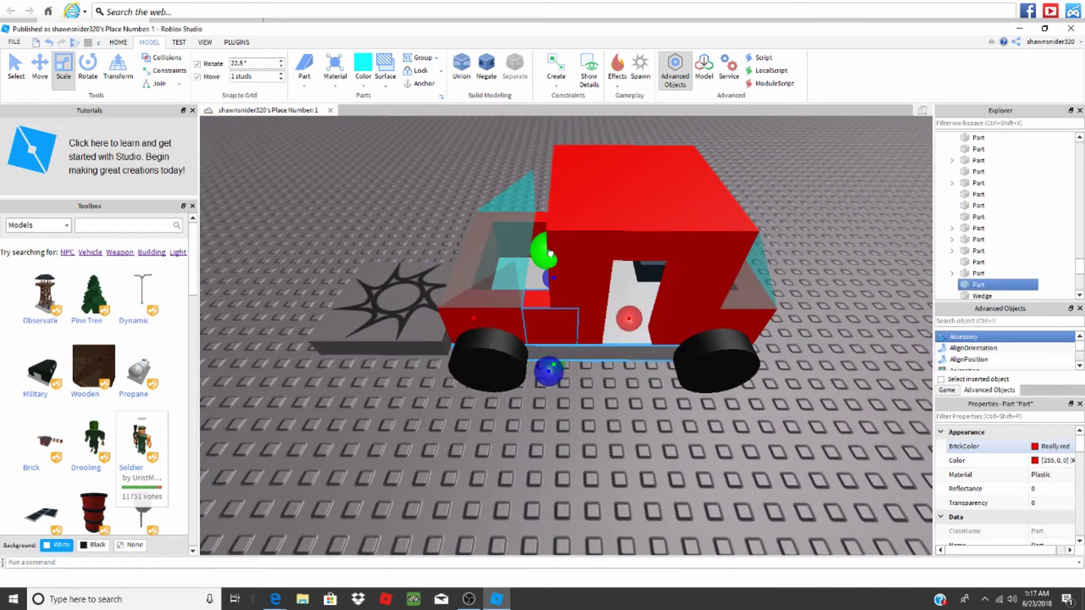
{"action": "scroll", "coordinate": [565, 174], "scroll_direction": "up", "scroll_amount": 5}
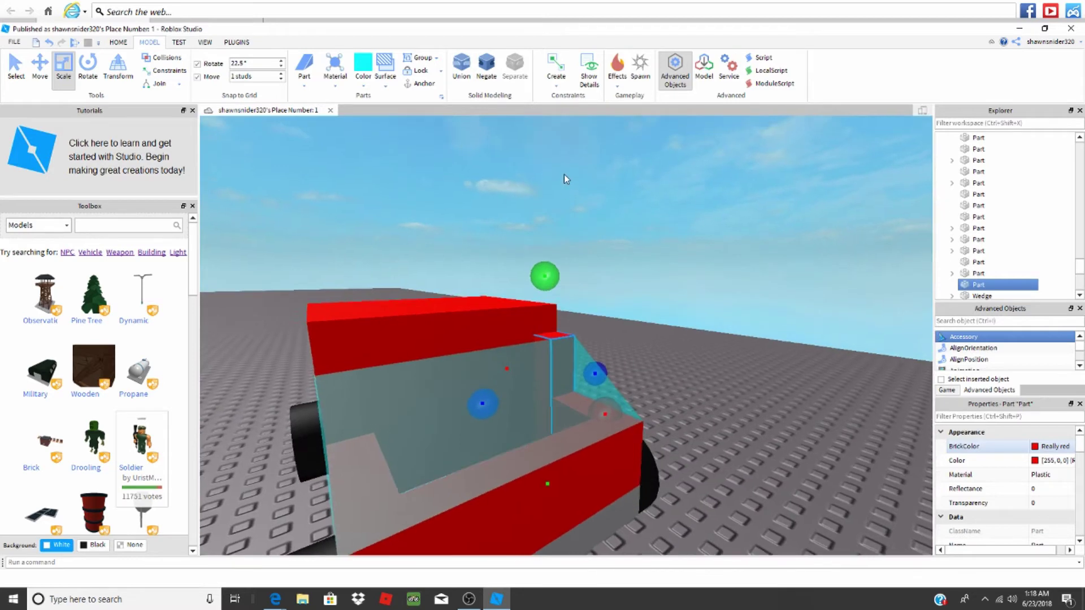
{"action": "mouse_move", "coordinate": [563, 174]}
{"action": "right_mouse_down"}
{"action": "mouse_move", "coordinate": [585, 216]}
{"action": "mouse_move", "coordinate": [560, 255]}
{"action": "right_mouse_up"}
{"action": "scroll", "coordinate": [587, 215], "scroll_direction": "down", "scroll_amount": 3}
{"action": "left_click", "coordinate": [564, 254]}
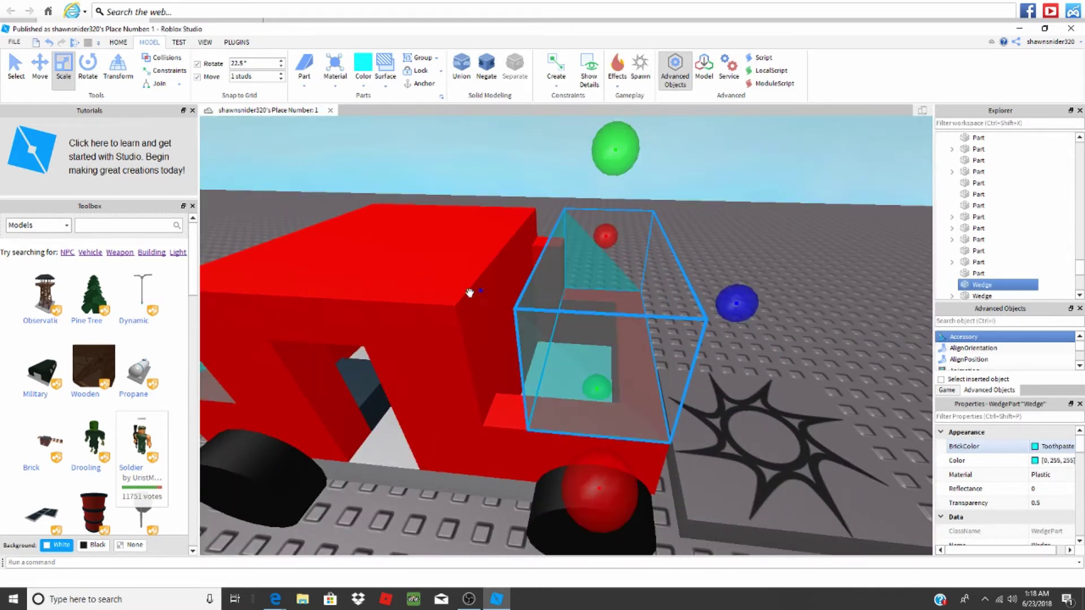
{"action": "scroll", "coordinate": [488, 290], "scroll_direction": "down", "scroll_amount": 2}
{"action": "scroll", "coordinate": [460, 296], "scroll_direction": "down", "scroll_amount": 3}
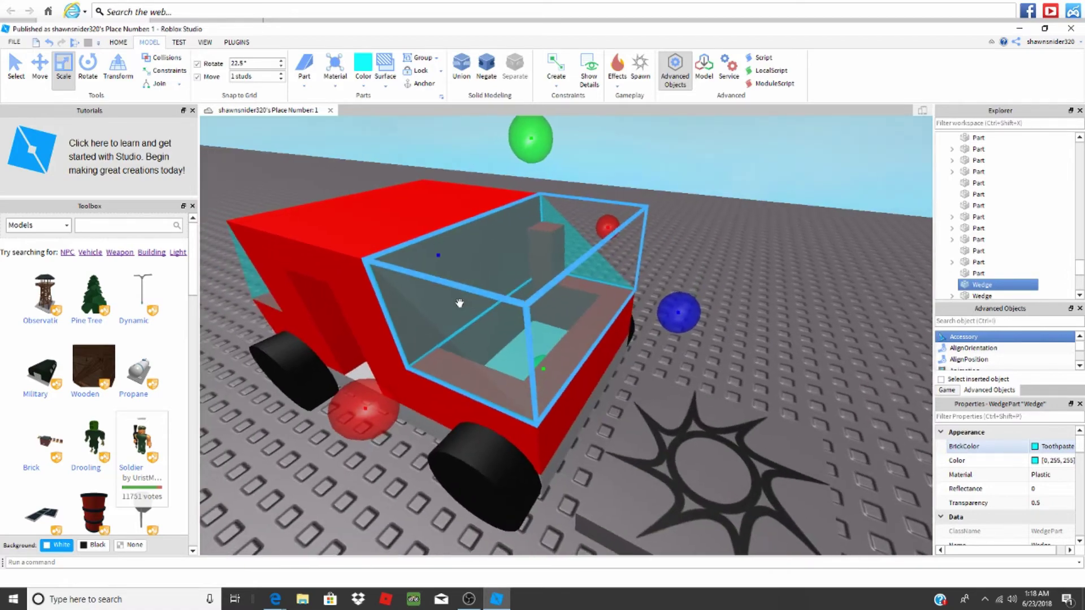
{"action": "right_click_drag", "start_coordinate": [460, 295], "coordinate": [533, 306]}
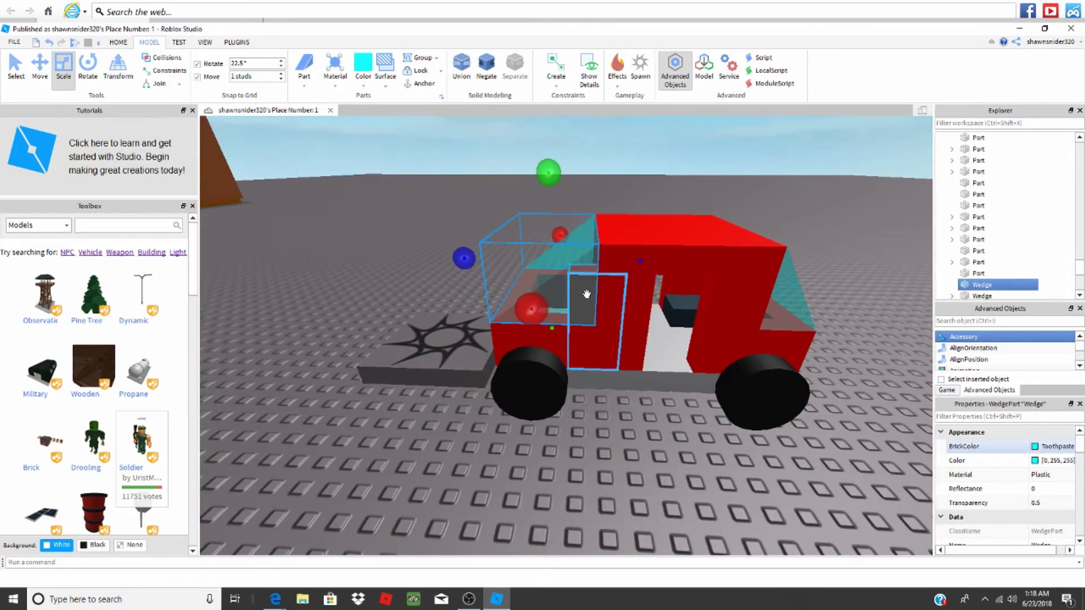
{"action": "left_click", "coordinate": [586, 294]}
{"action": "scroll", "coordinate": [582, 274], "scroll_direction": "up", "scroll_amount": 5}
{"action": "scroll", "coordinate": [496, 311], "scroll_direction": "down", "scroll_amount": 2}
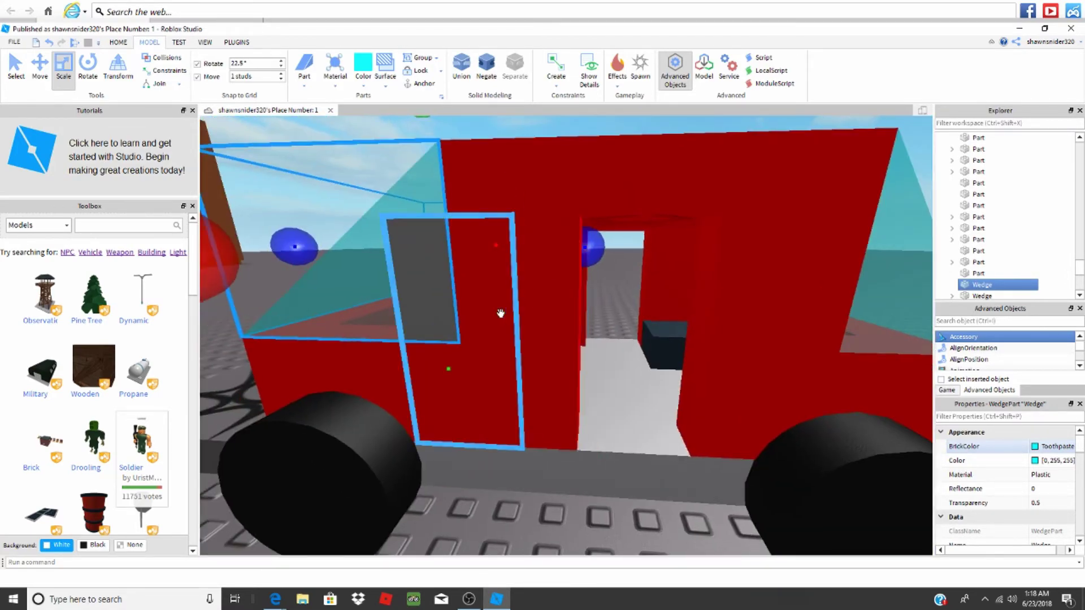
{"action": "scroll", "coordinate": [409, 289], "scroll_direction": "down", "scroll_amount": 2}
{"action": "scroll", "coordinate": [410, 290], "scroll_direction": "down", "scroll_amount": 2}
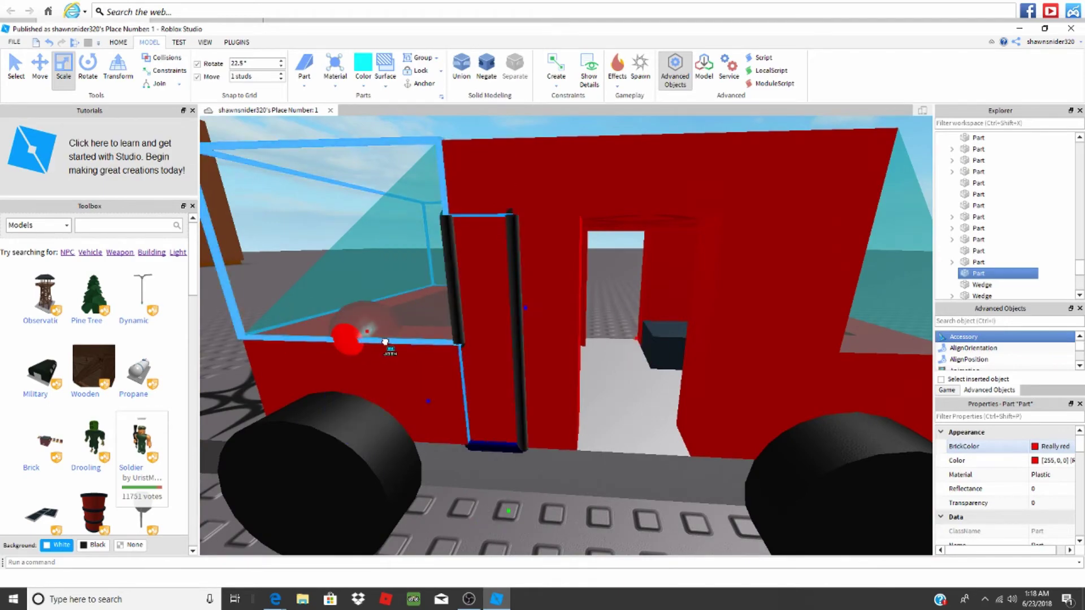
{"action": "scroll", "coordinate": [509, 374], "scroll_direction": "down", "scroll_amount": 5}
{"action": "scroll", "coordinate": [606, 455], "scroll_direction": "down", "scroll_amount": 3}
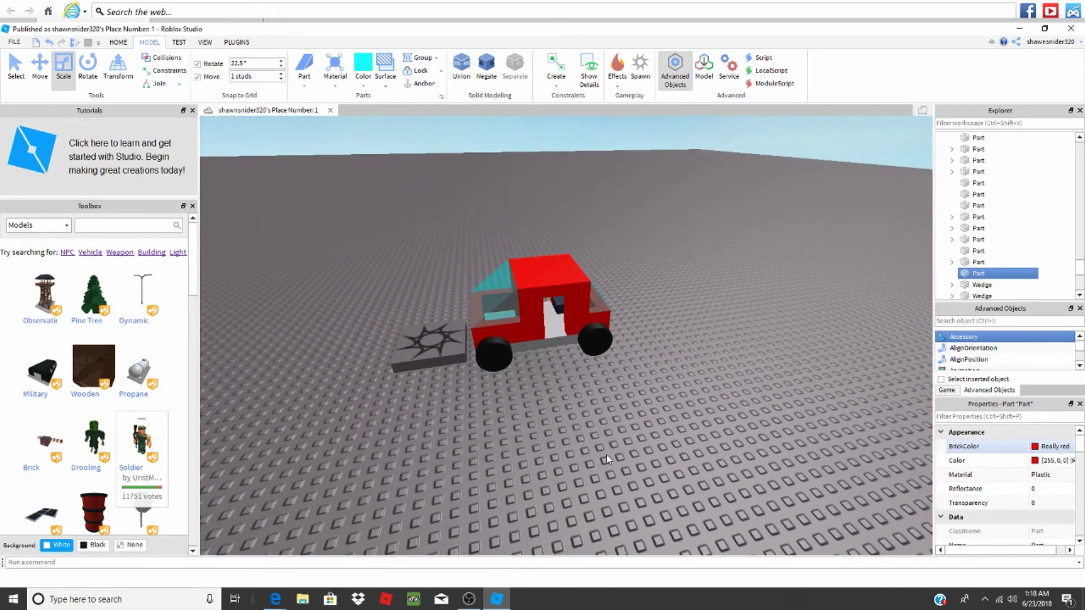
{"action": "mouse_move", "coordinate": [606, 455]}
{"action": "right_mouse_down"}
{"action": "mouse_move", "coordinate": [624, 446]}
{"action": "mouse_move", "coordinate": [607, 349]}
{"action": "right_mouse_up"}
{"action": "scroll", "coordinate": [611, 451], "scroll_direction": "up", "scroll_amount": 5}
{"action": "left_click", "coordinate": [624, 446]}
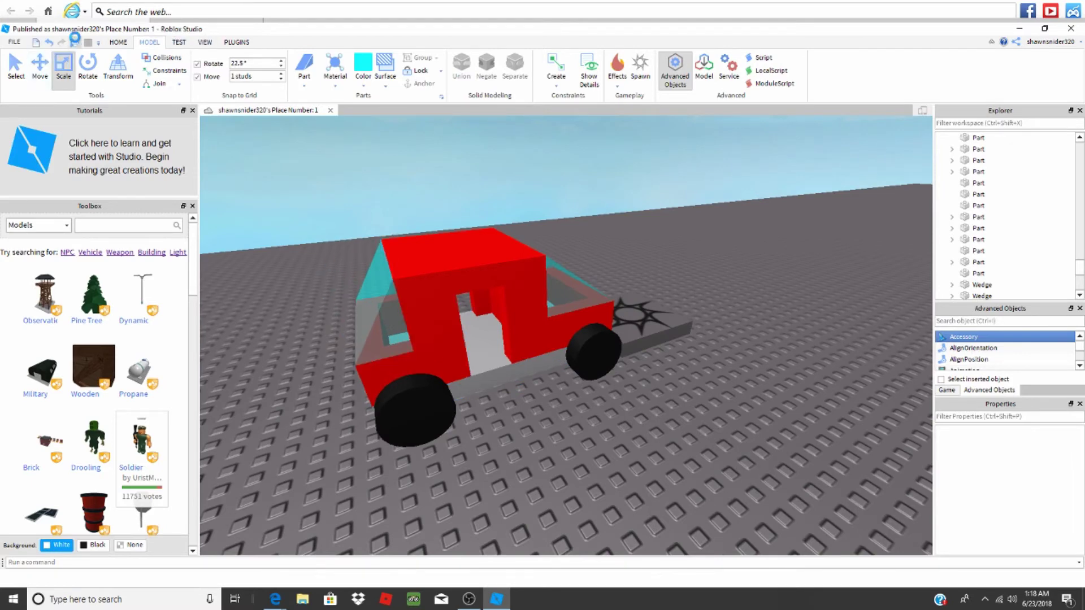
{"action": "key", "text": "F5"}
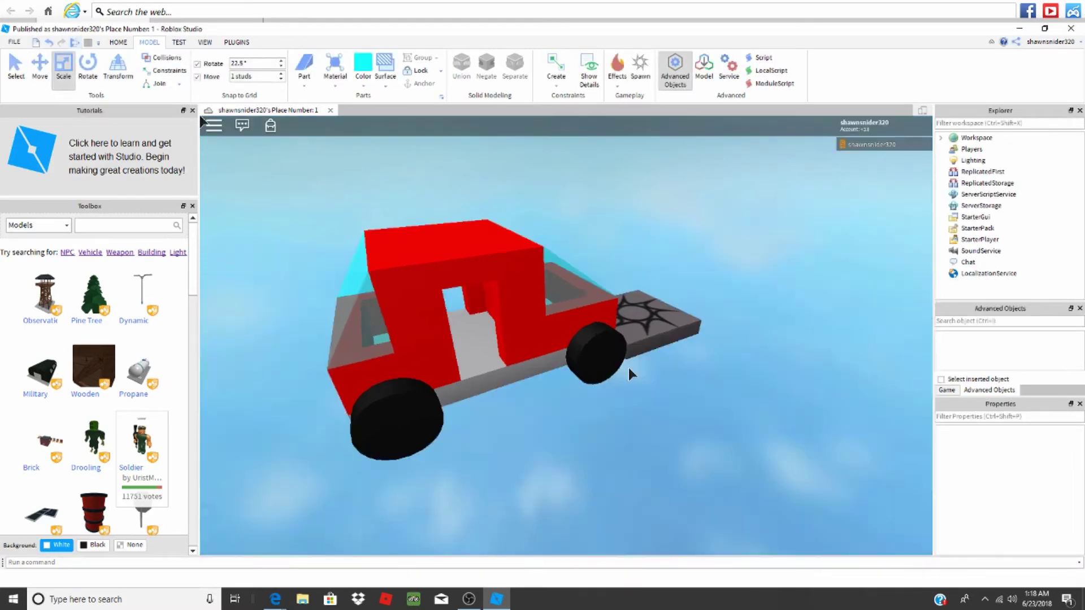
{"action": "key", "text": "w"}
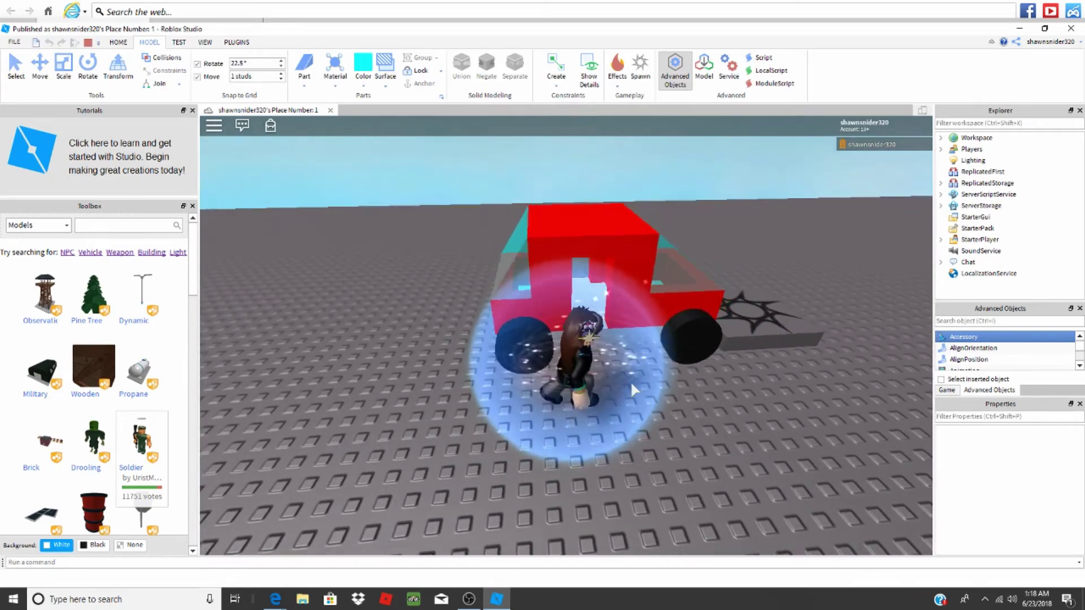
{"action": "key", "text": "w"}
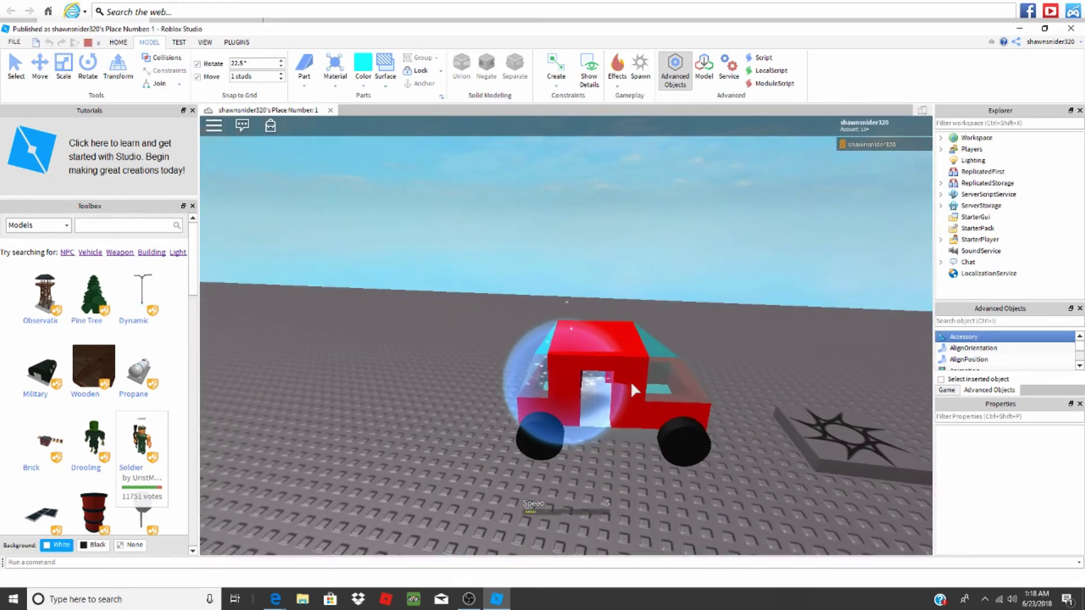
{"action": "key", "text": "w"}
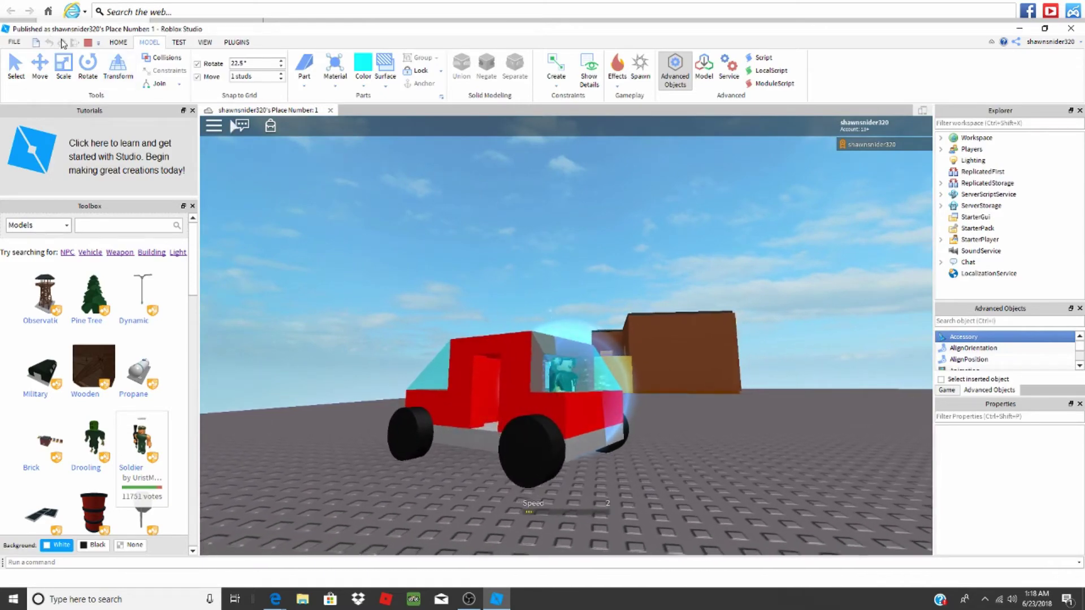
{"action": "key", "text": "shift+F5"}
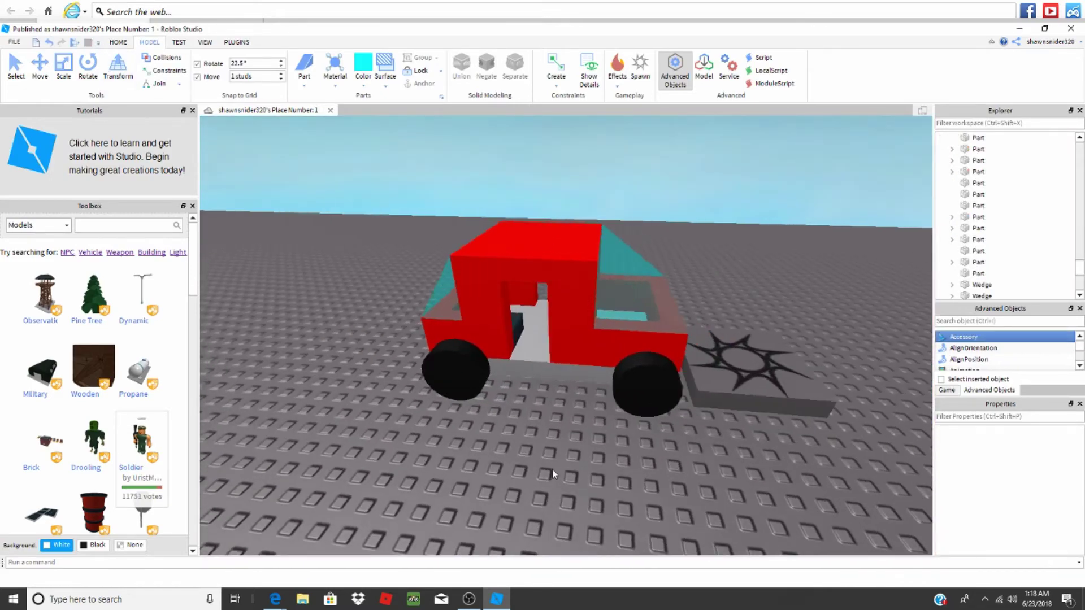
Step: Select the driver's VehicleSeat, set its MaxSpeed to 90, and start a play test
{"action": "right_click_drag", "start_coordinate": [744, 315], "coordinate": [719, 306]}
{"action": "scroll", "coordinate": [720, 307], "scroll_direction": "up", "scroll_amount": 10}
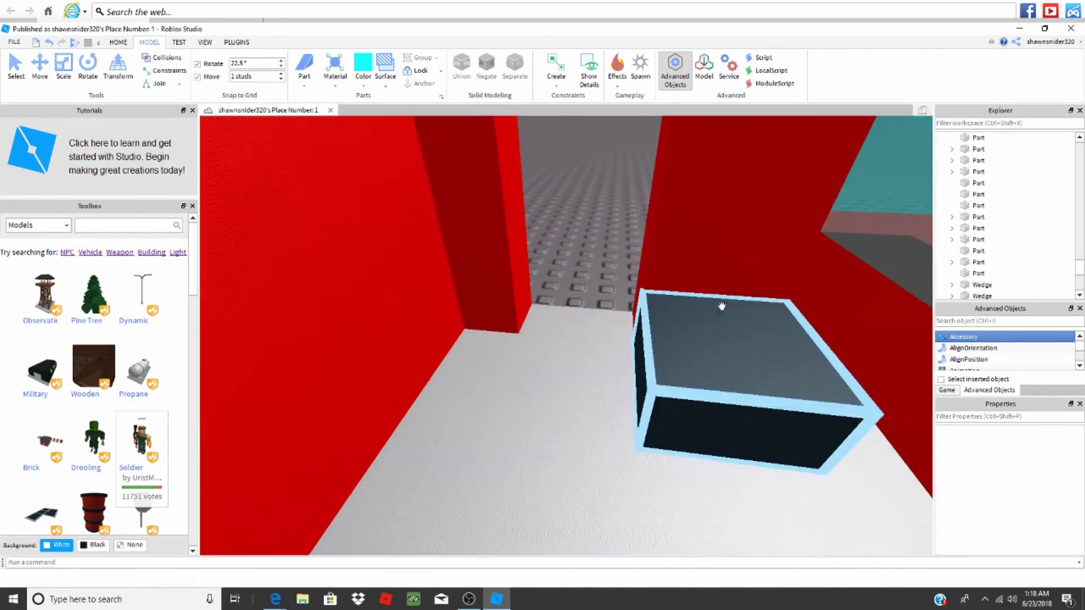
{"action": "left_click", "coordinate": [722, 307]}
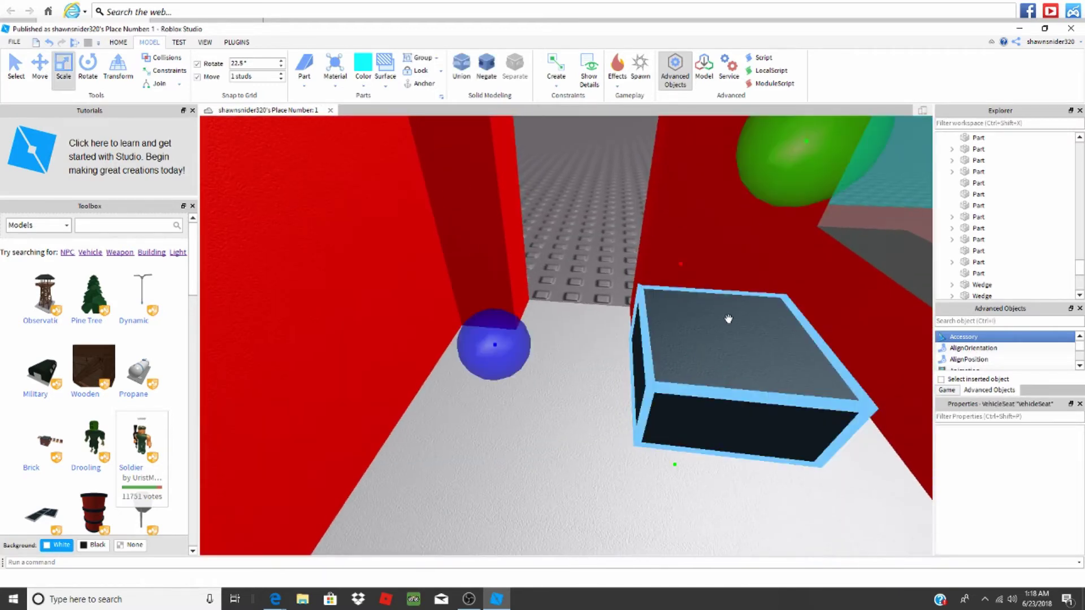
{"action": "scroll", "coordinate": [986, 504], "scroll_direction": "down", "scroll_amount": 3}
{"action": "scroll", "coordinate": [999, 495], "scroll_direction": "down", "scroll_amount": 2}
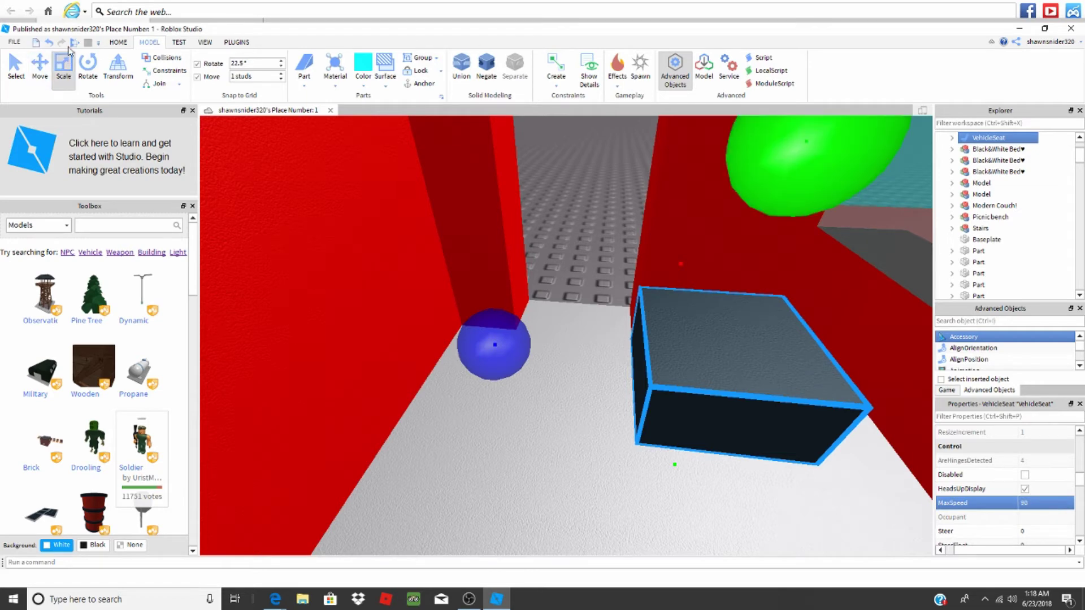
{"action": "key", "text": "F5"}
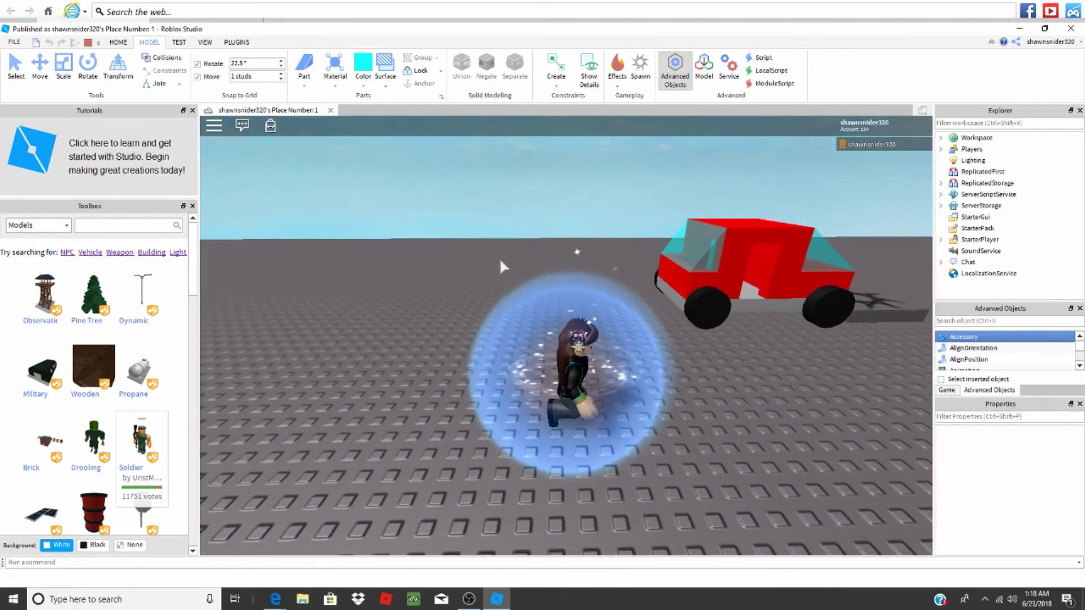
Step: Walk the avatar into the VehicleSeat and drive the car across the baseplate
{"action": "key", "text": "d"}
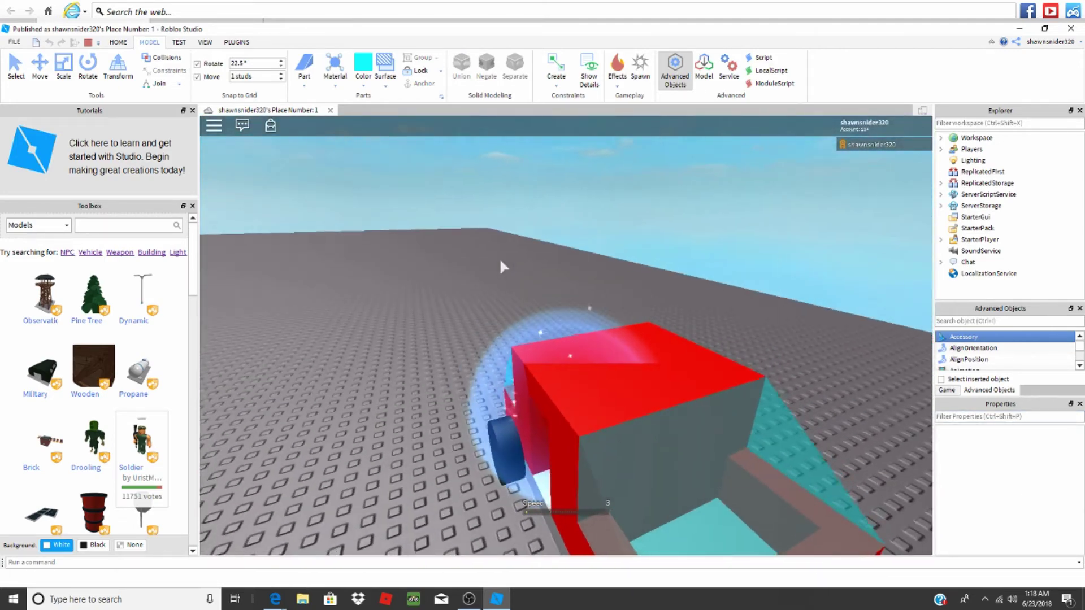
{"action": "scroll", "coordinate": [499, 258], "scroll_direction": "down", "scroll_amount": 5}
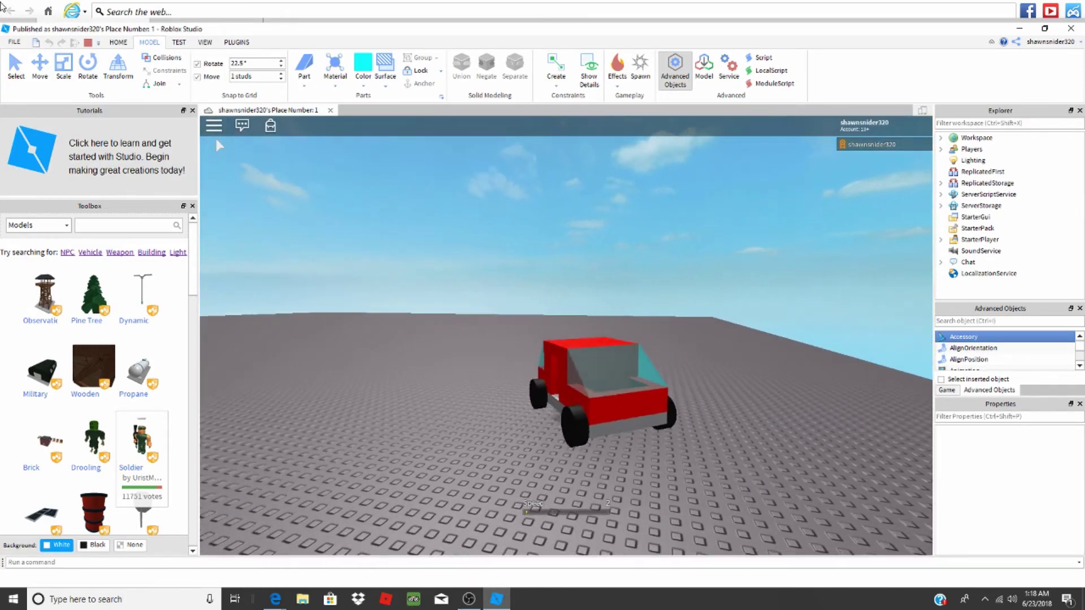
Step: Stop the test, change the VehicleSeat MaxSpeed to 140, and start a new play test
{"action": "key", "text": "shift+F5"}
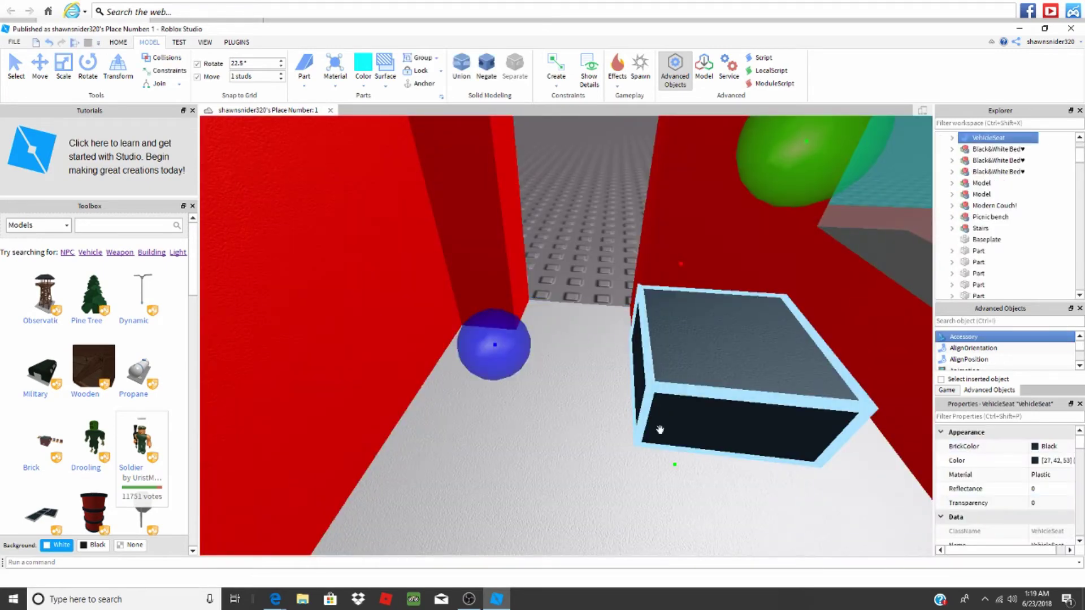
{"action": "scroll", "coordinate": [1014, 483], "scroll_direction": "down", "scroll_amount": 3}
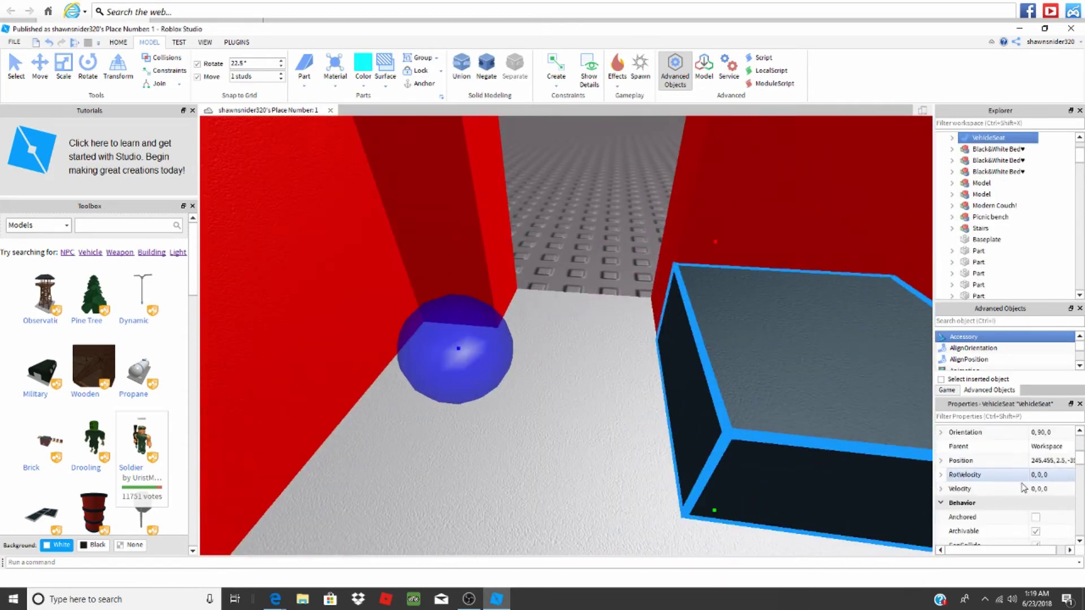
{"action": "scroll", "coordinate": [1024, 487], "scroll_direction": "down", "scroll_amount": 1}
{"action": "scroll", "coordinate": [1045, 511], "scroll_direction": "down", "scroll_amount": 1}
{"action": "scroll", "coordinate": [1047, 513], "scroll_direction": "down", "scroll_amount": 1}
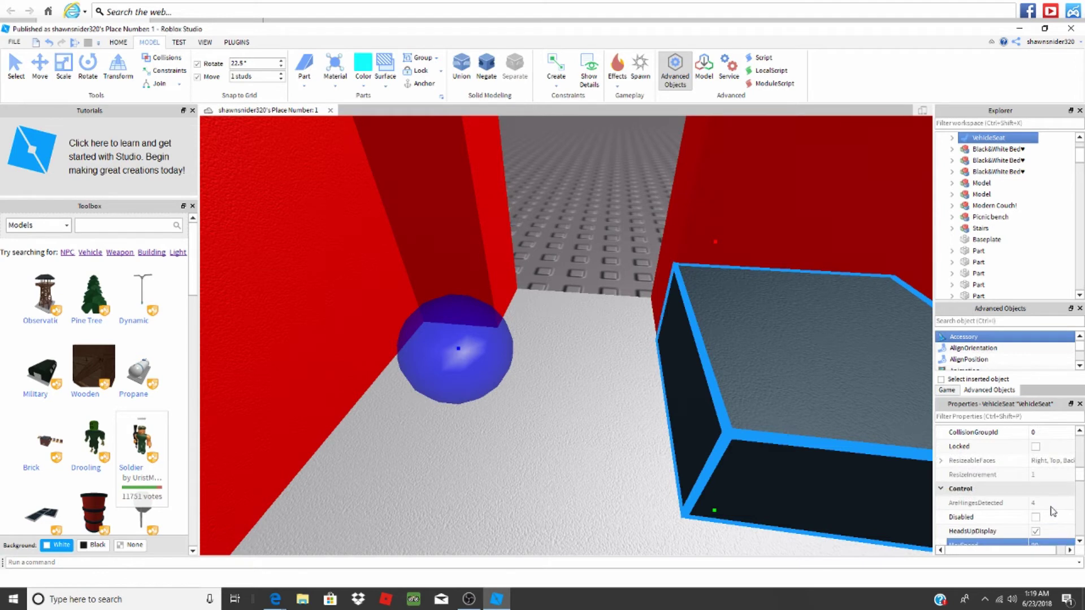
{"action": "scroll", "coordinate": [1048, 509], "scroll_direction": "down", "scroll_amount": 1}
{"action": "left_click", "coordinate": [1048, 507]}
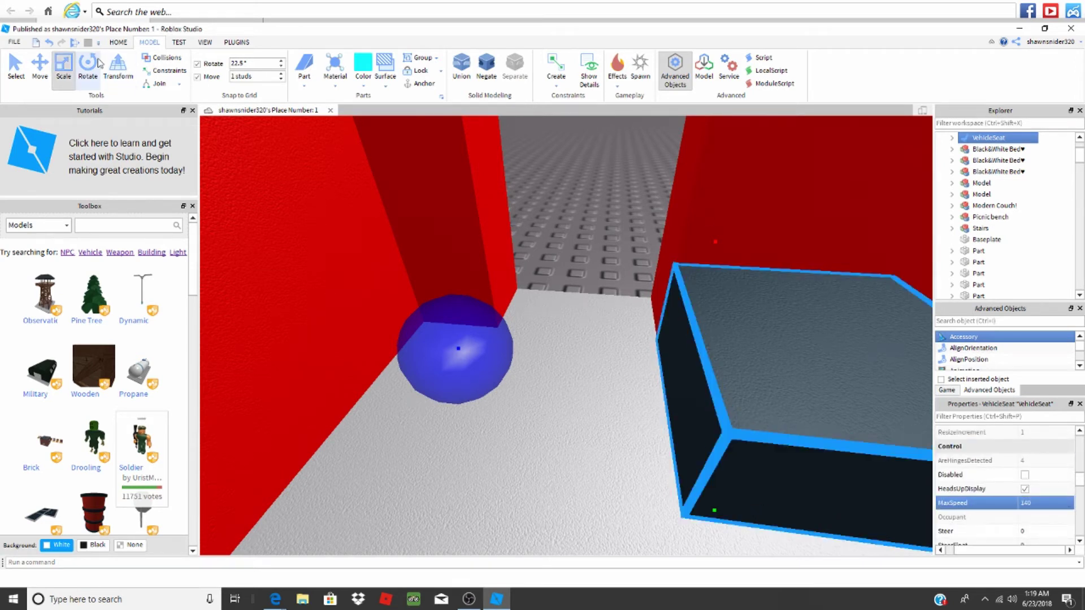
{"action": "key", "text": "F5"}
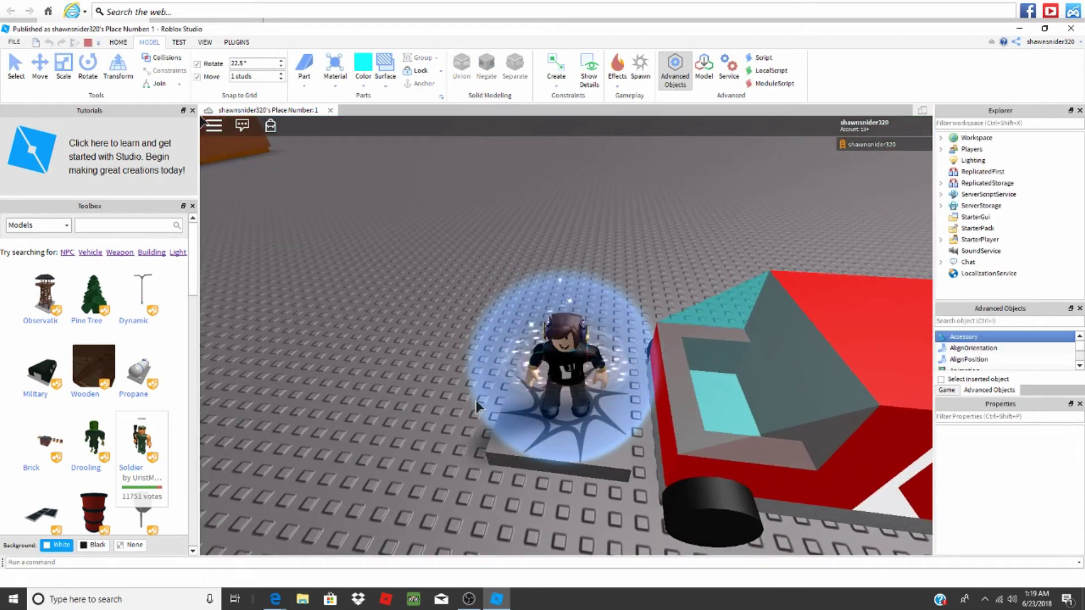
{"action": "key", "text": "w"}
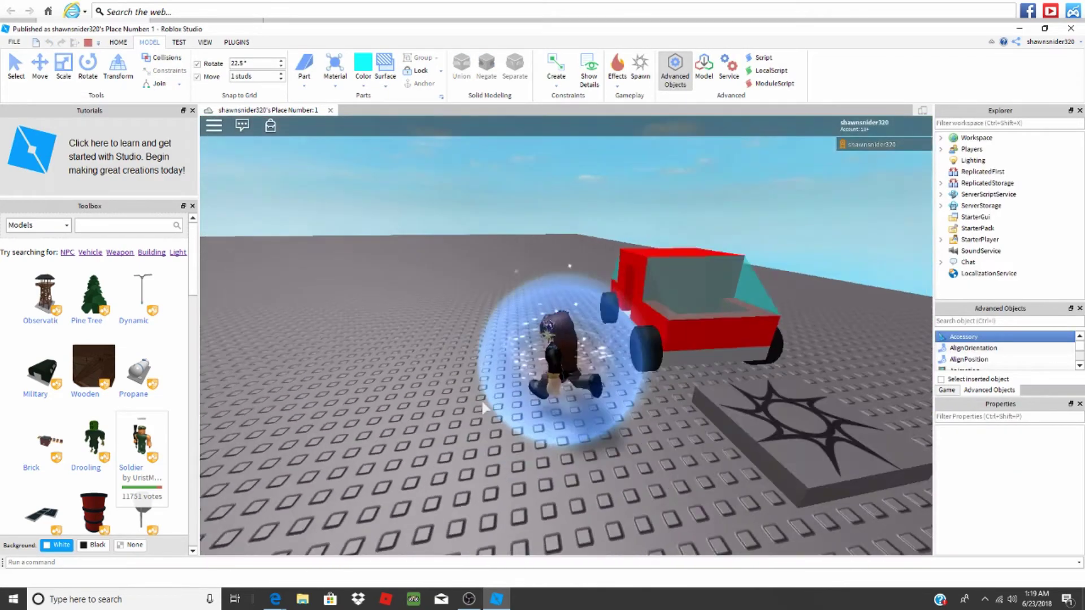
{"action": "key", "text": "d"}
{"action": "key", "text": "w"}
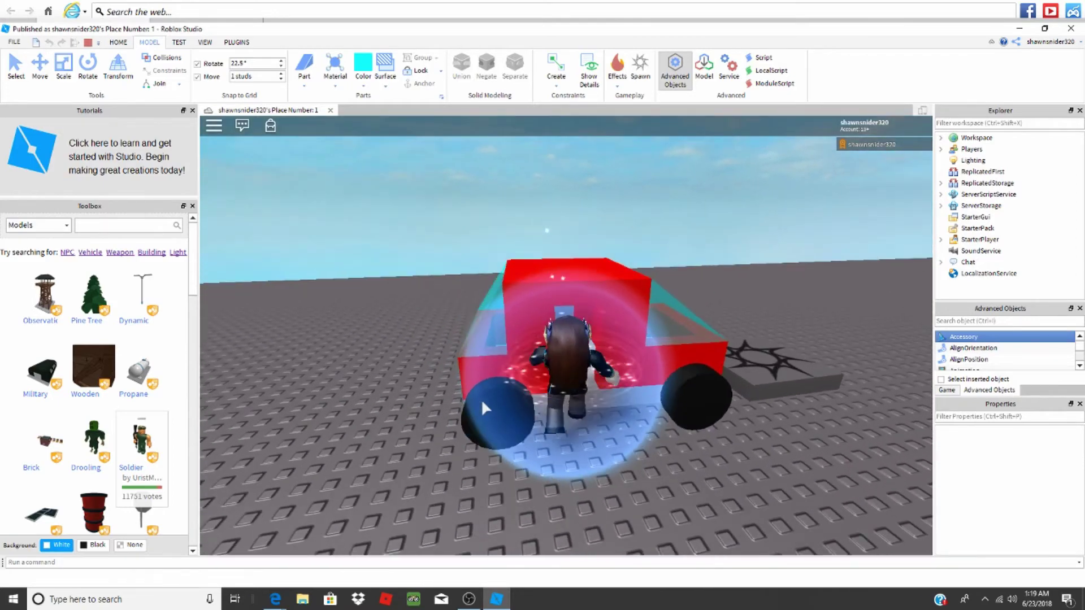
{"action": "key", "text": "a"}
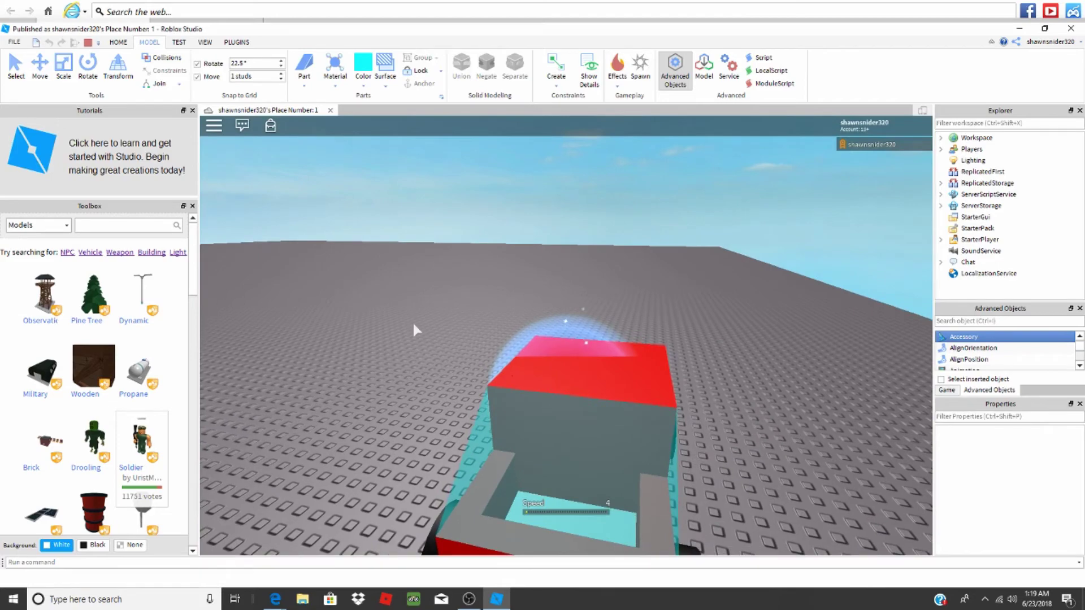
{"action": "key", "text": "shift+F5"}
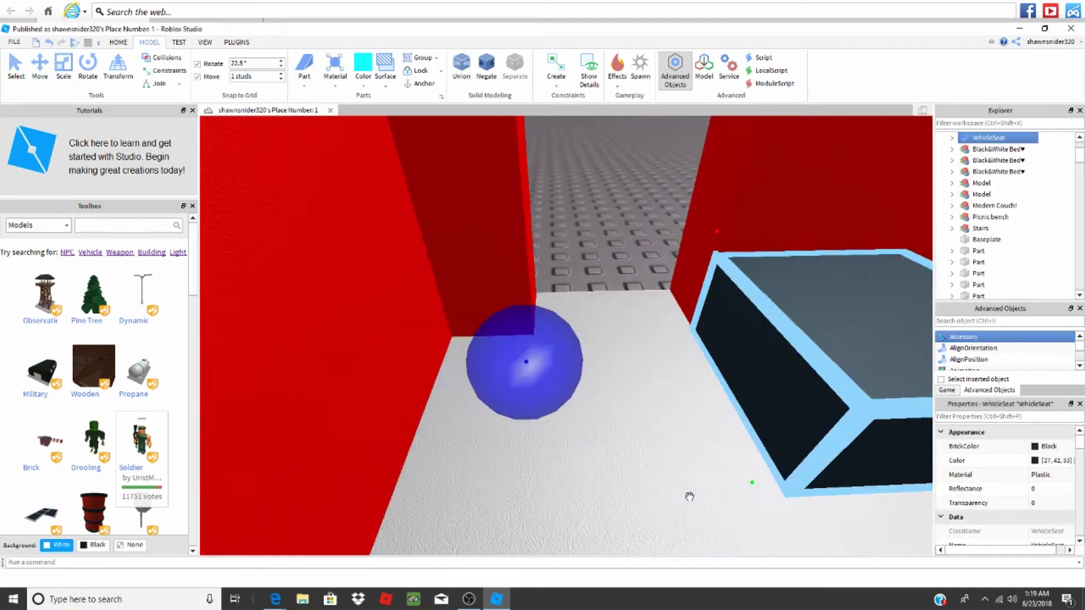
Step: Move the view closer to the red car ahead of the next play test
{"action": "key", "text": "w"}
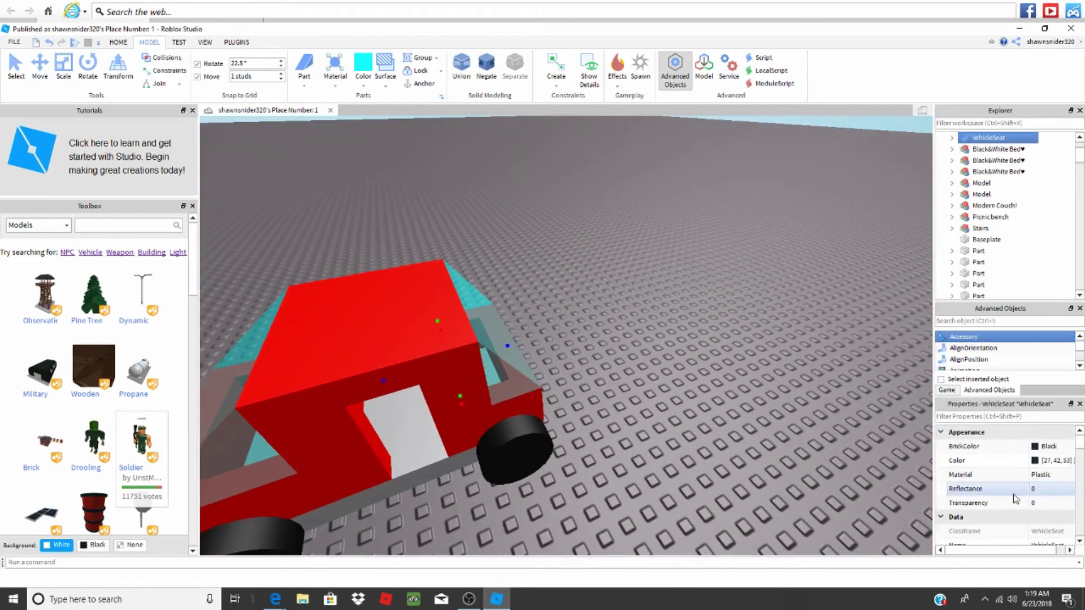
{"action": "scroll", "coordinate": [1017, 498], "scroll_direction": "down", "scroll_amount": 3}
{"action": "scroll", "coordinate": [1018, 499], "scroll_direction": "down", "scroll_amount": 5}
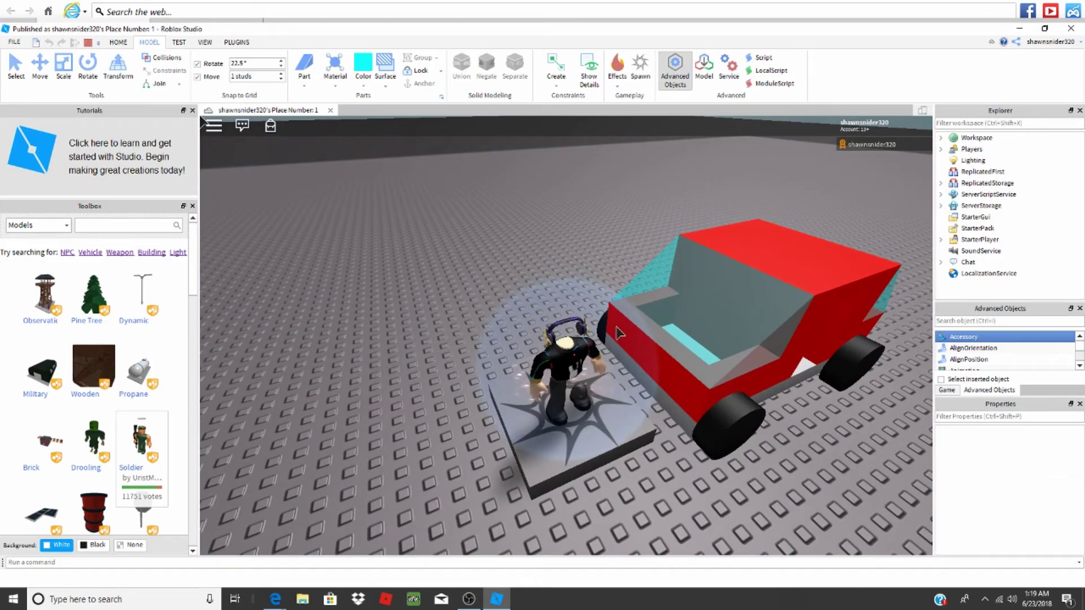
Step: Sit in the car, drive it with right and left turns, then stop the play test
{"action": "key", "text": "w"}
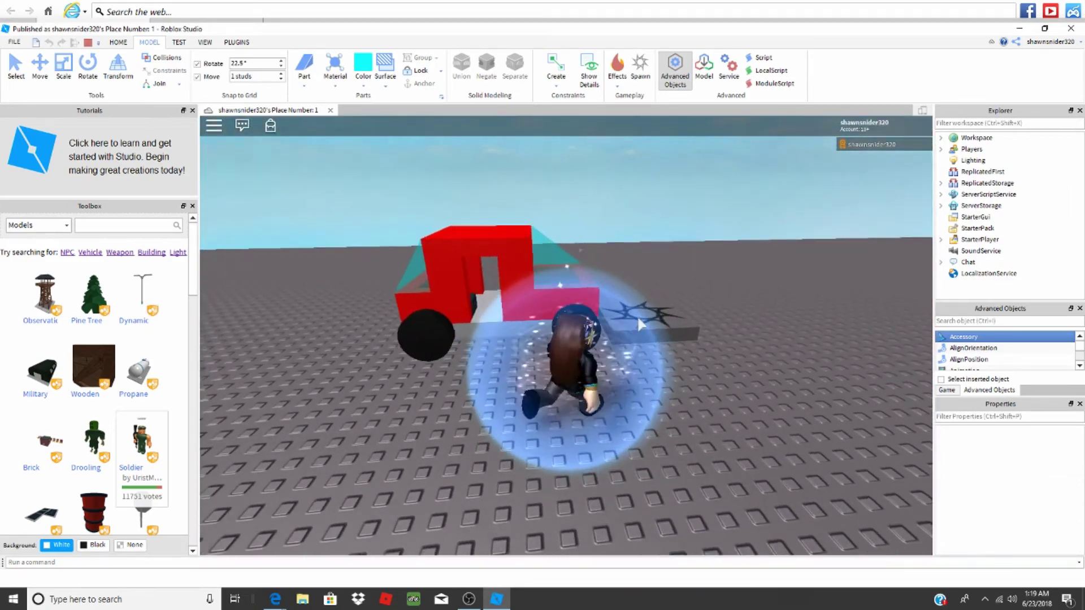
{"action": "key", "text": "w"}
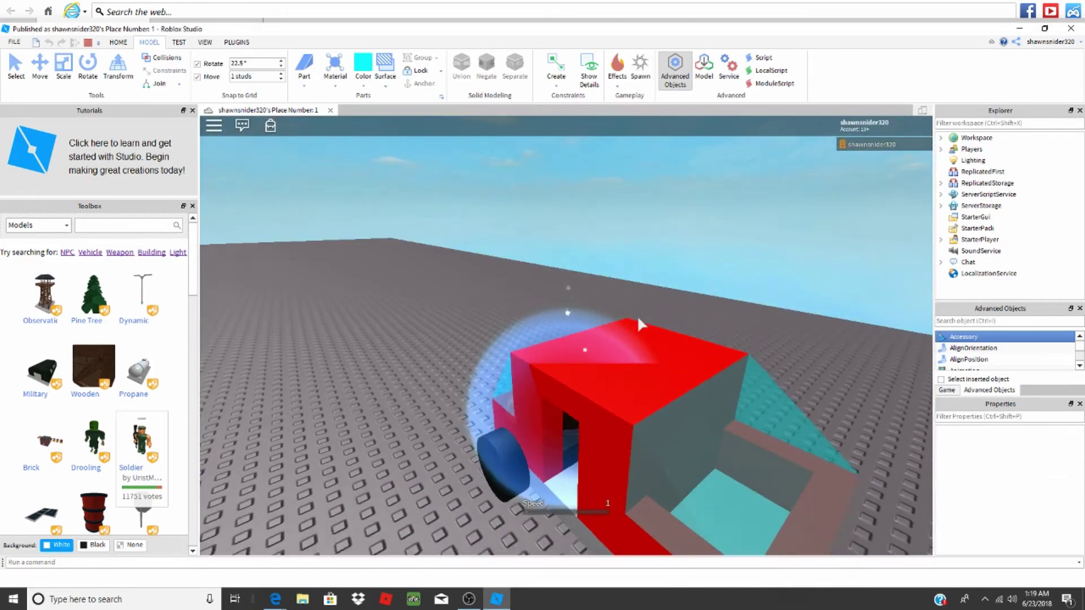
{"action": "key", "text": "w"}
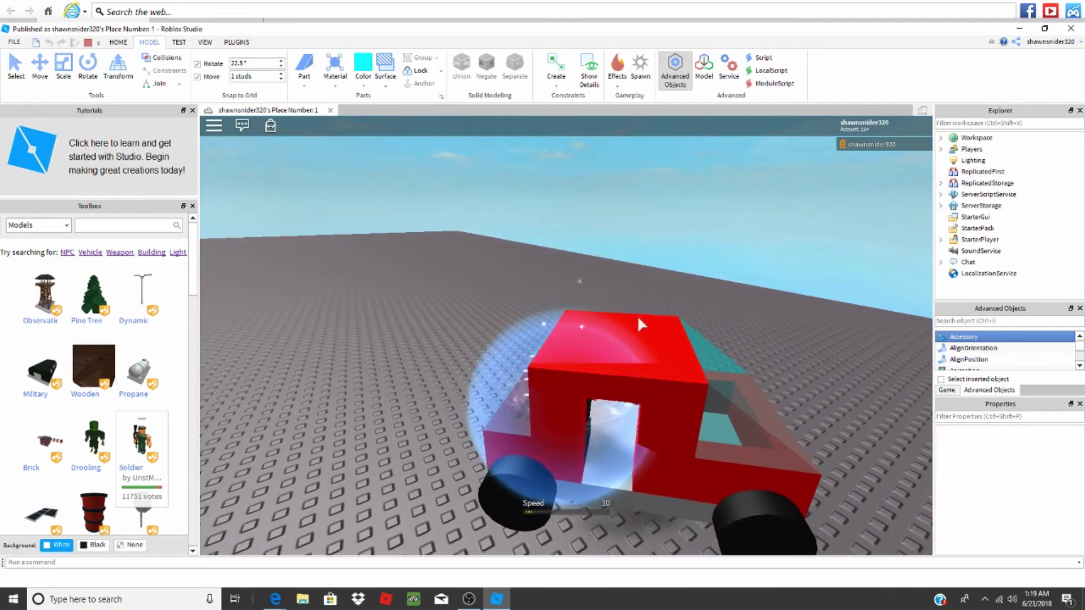
{"action": "key", "text": "w"}
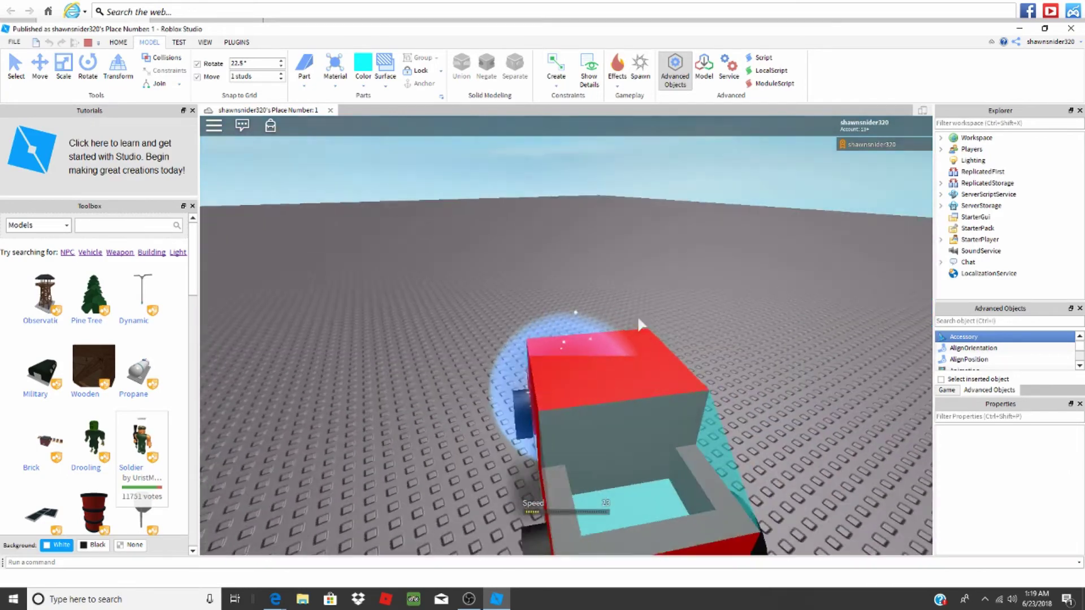
{"action": "scroll", "coordinate": [637, 315], "scroll_direction": "down", "scroll_amount": 5}
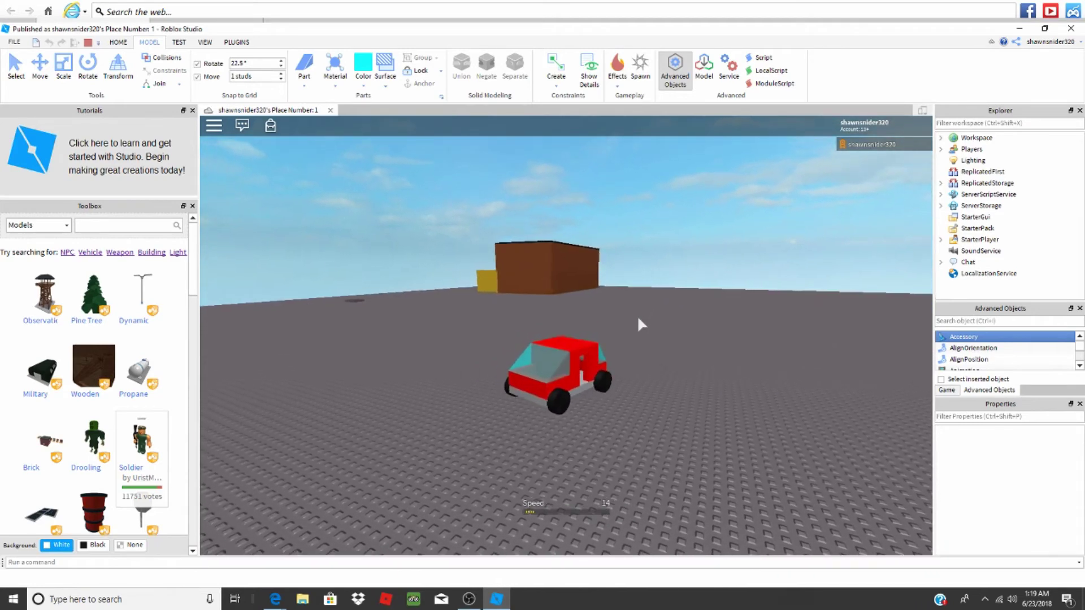
{"action": "key", "text": "d"}
{"action": "key", "text": "w"}
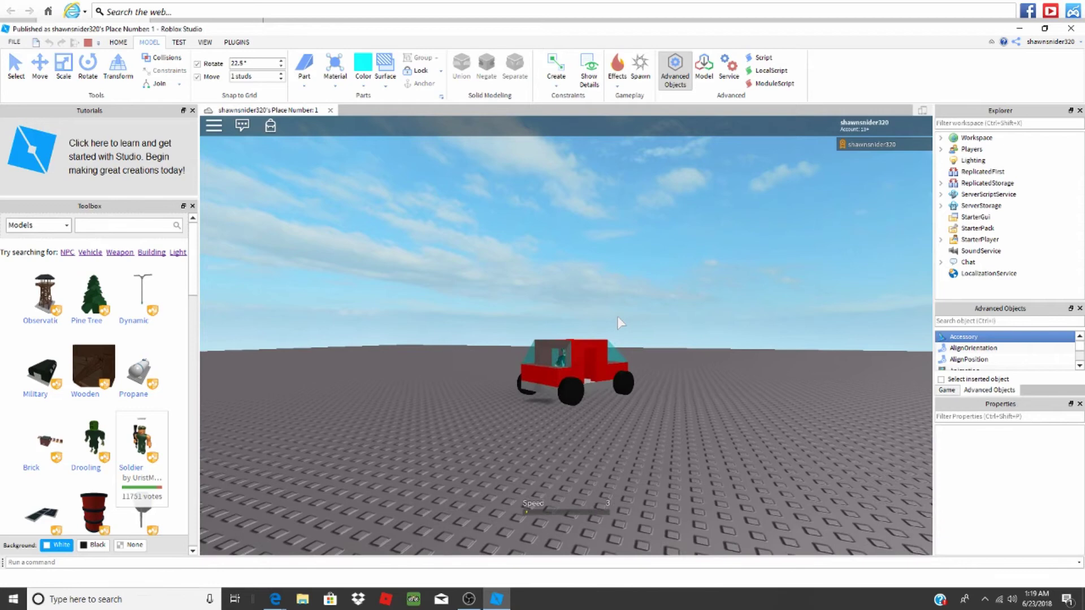
{"action": "scroll", "coordinate": [617, 316], "scroll_direction": "up", "scroll_amount": 5}
{"action": "key", "text": "w"}
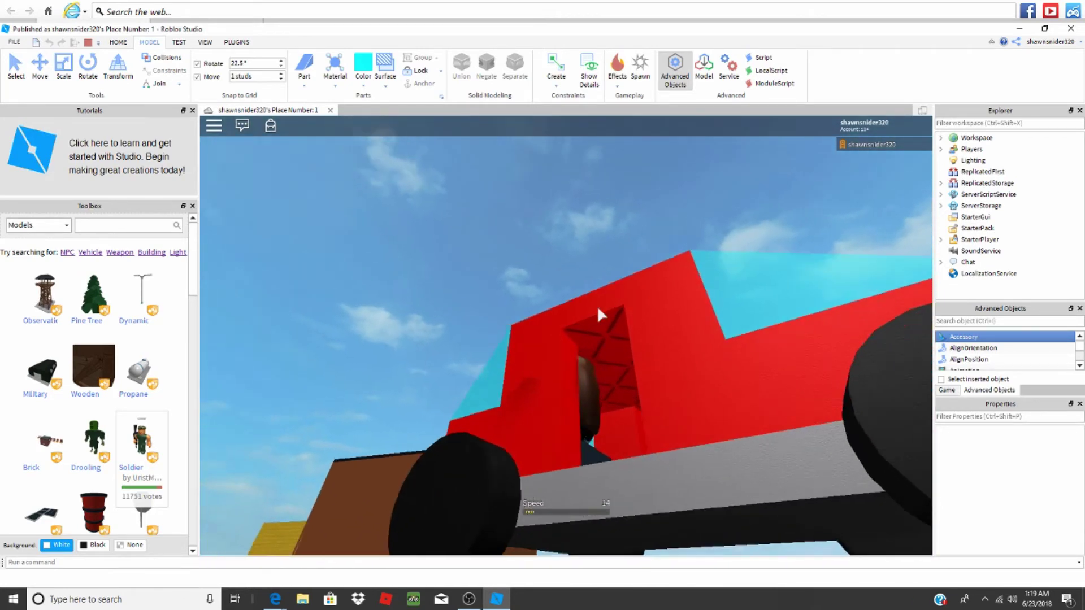
{"action": "key", "text": "w"}
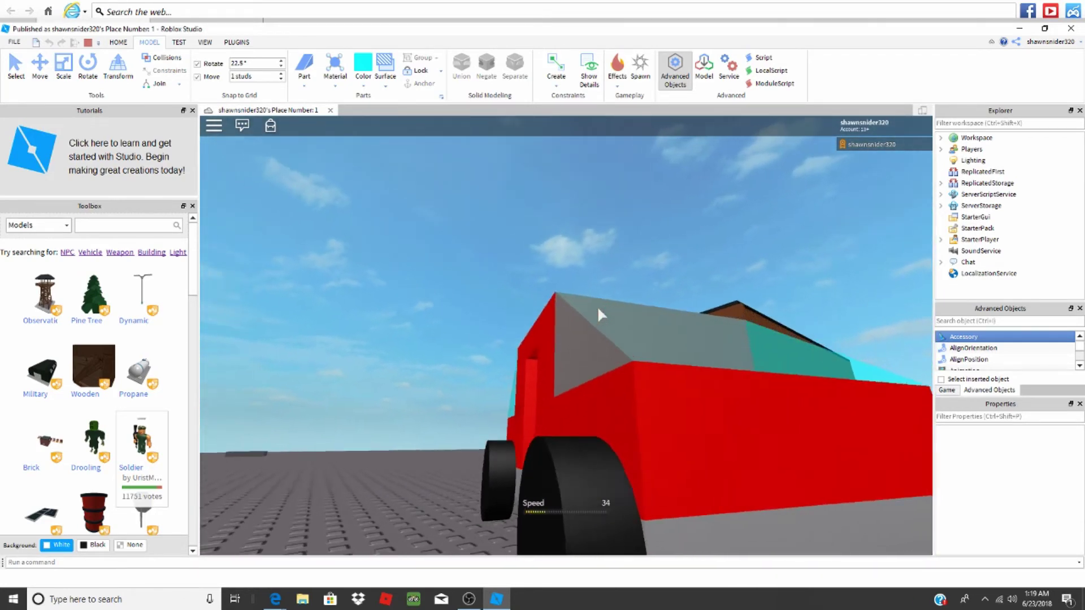
{"action": "key", "text": "a"}
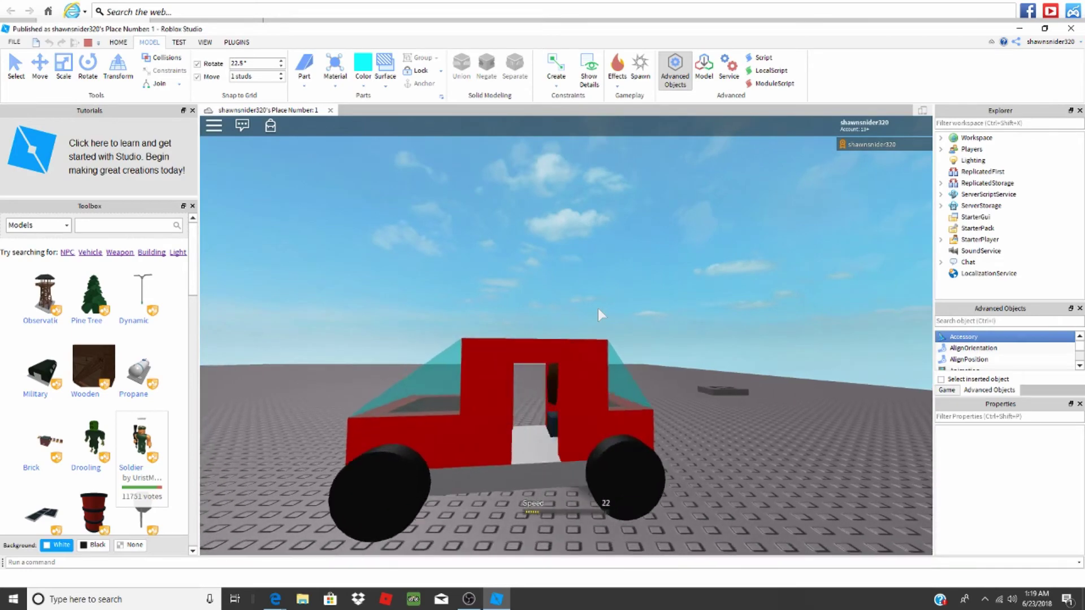
{"action": "key", "text": "w"}
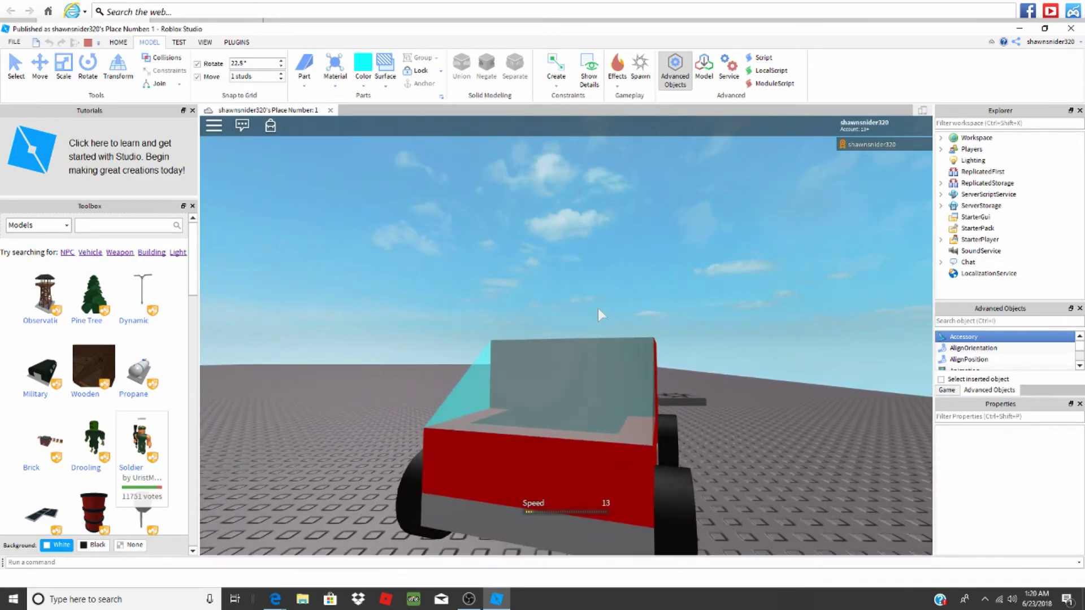
{"action": "scroll", "coordinate": [598, 307], "scroll_direction": "up", "scroll_amount": 5}
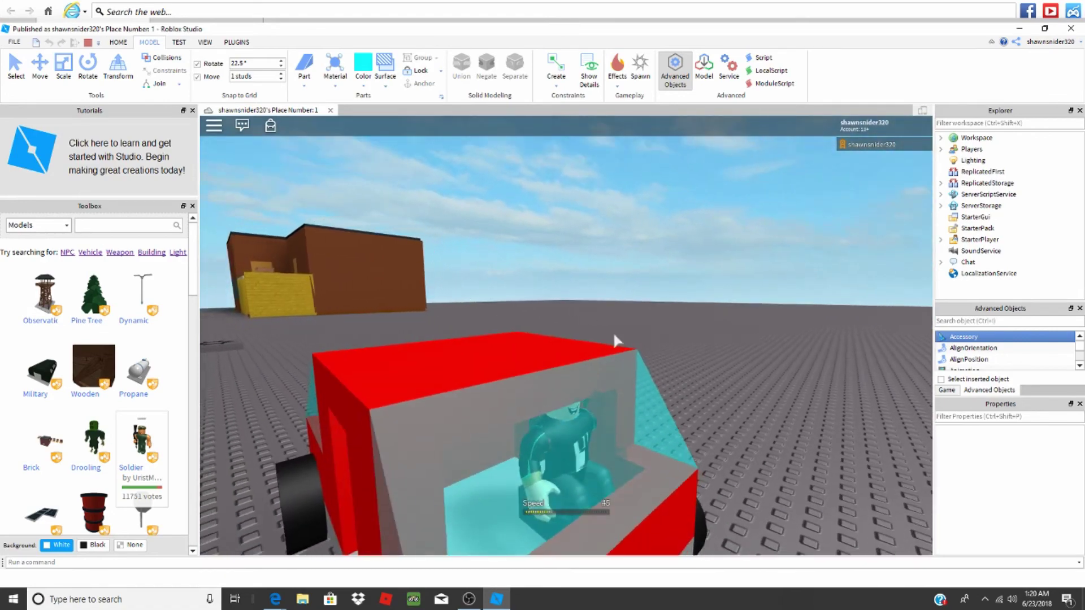
{"action": "scroll", "coordinate": [613, 332], "scroll_direction": "down", "scroll_amount": 5}
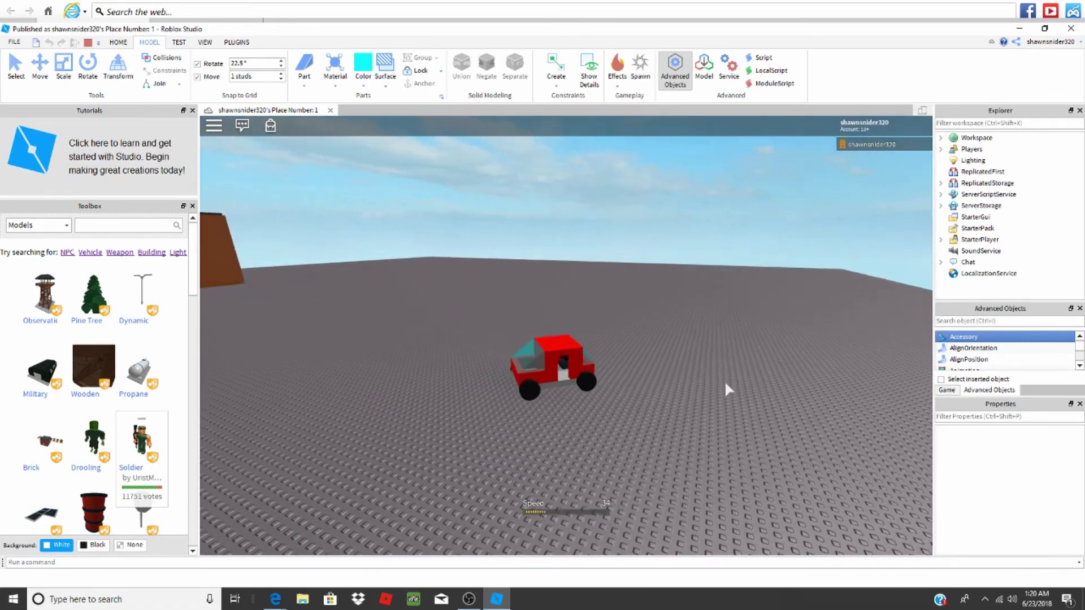
{"action": "scroll", "coordinate": [727, 388], "scroll_direction": "up", "scroll_amount": 5}
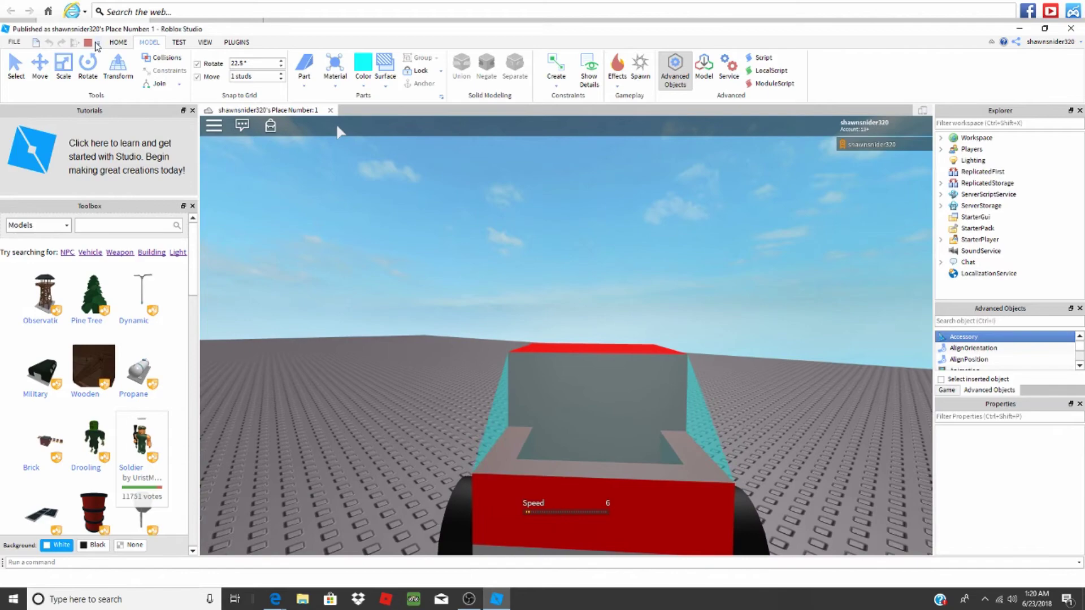
{"action": "key", "text": "shift+F5"}
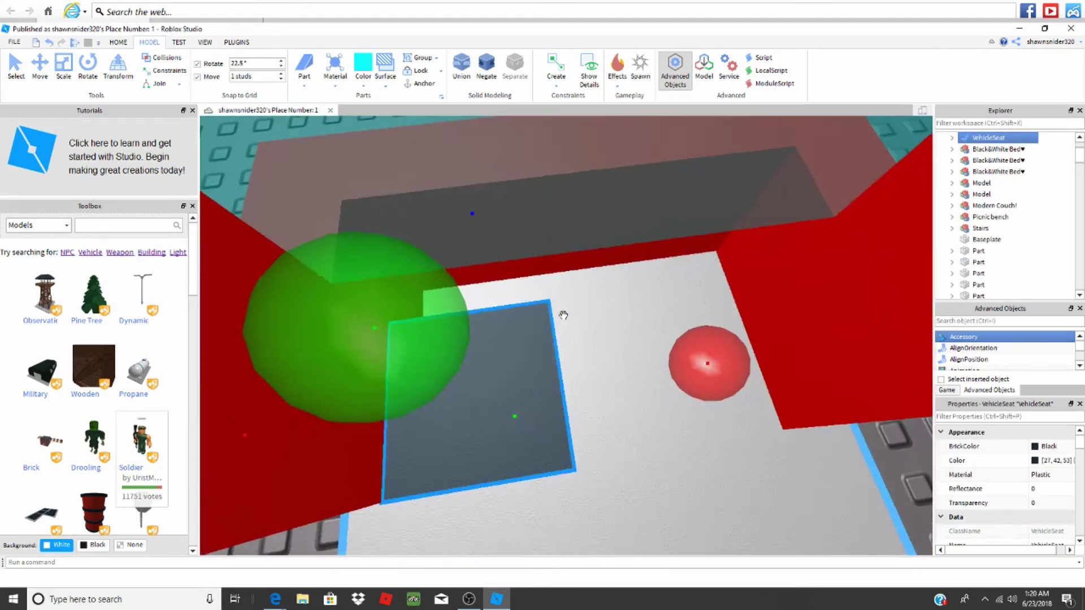
Step: Insert a passenger Seat, place it on top of the car, and rotate it sideways
{"action": "right_click_drag", "start_coordinate": [563, 315], "coordinate": [601, 342]}
{"action": "key", "text": "a"}
{"action": "type", "text": "Seat"}
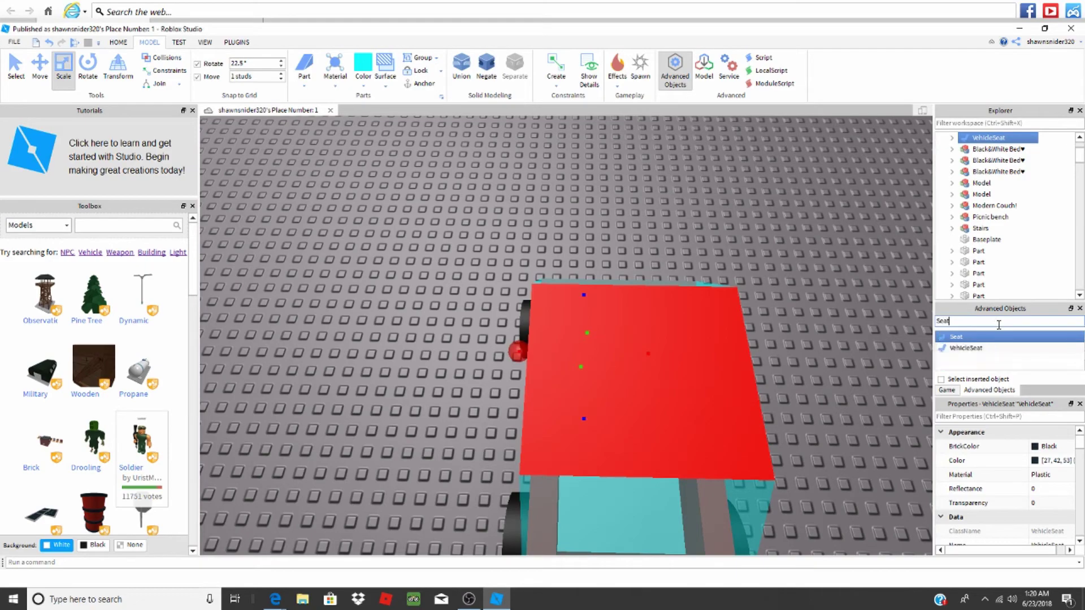
{"action": "key", "text": "Return"}
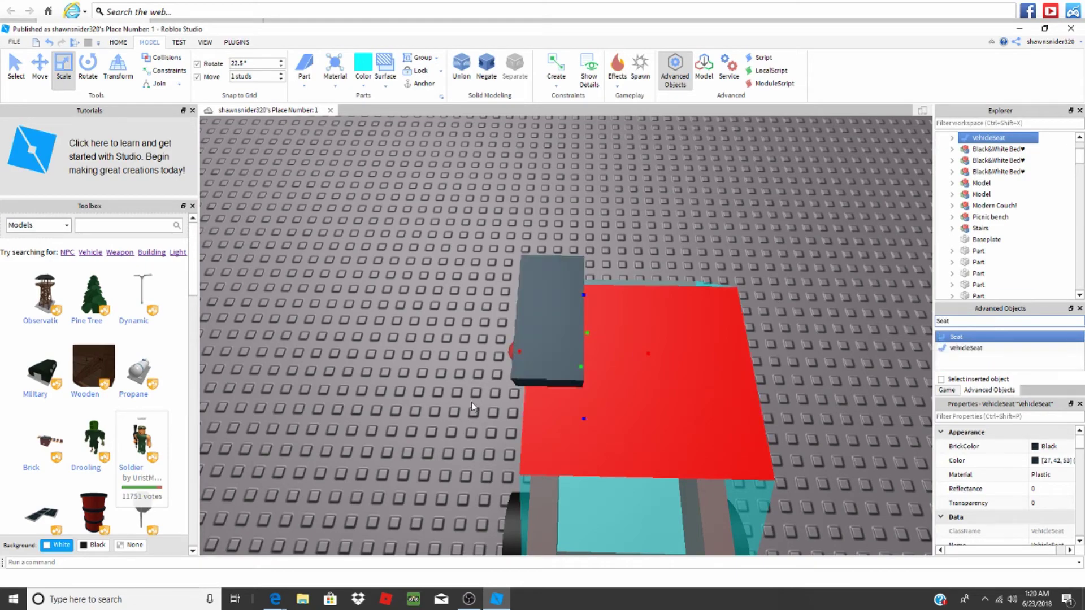
{"action": "left_click_drag", "start_coordinate": [537, 357], "coordinate": [568, 268]}
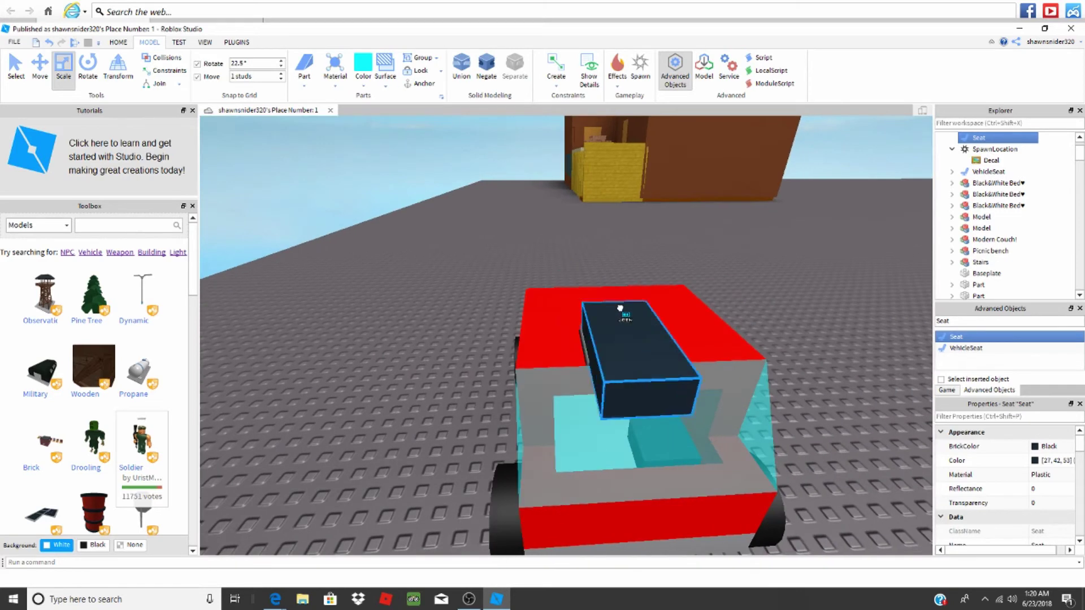
{"action": "left_click_drag", "start_coordinate": [568, 269], "coordinate": [580, 289]}
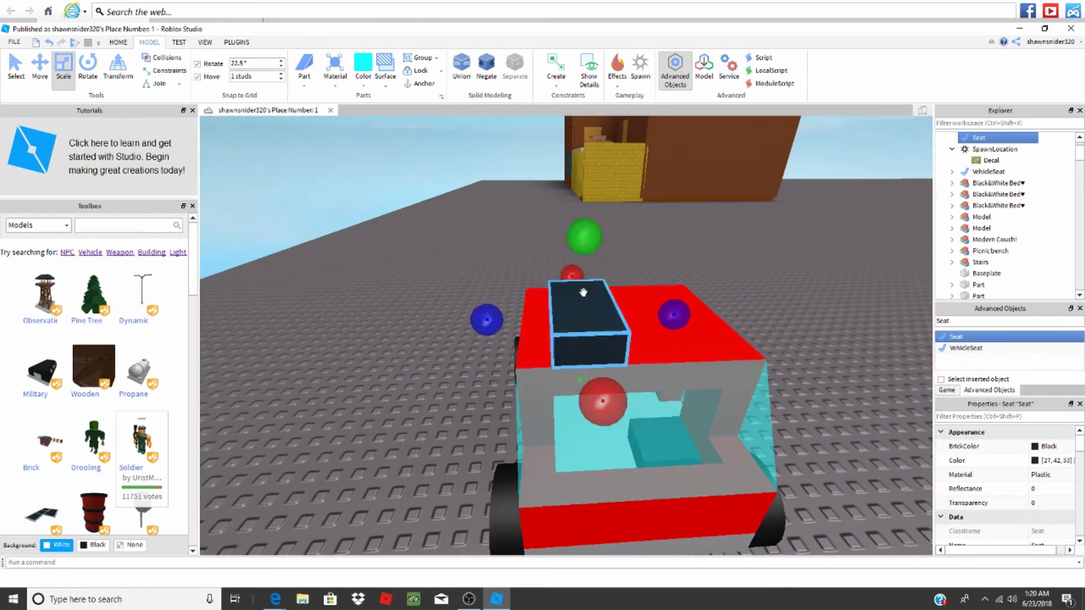
{"action": "key", "text": "ctrl+r"}
{"action": "key", "text": "ctrl+r"}
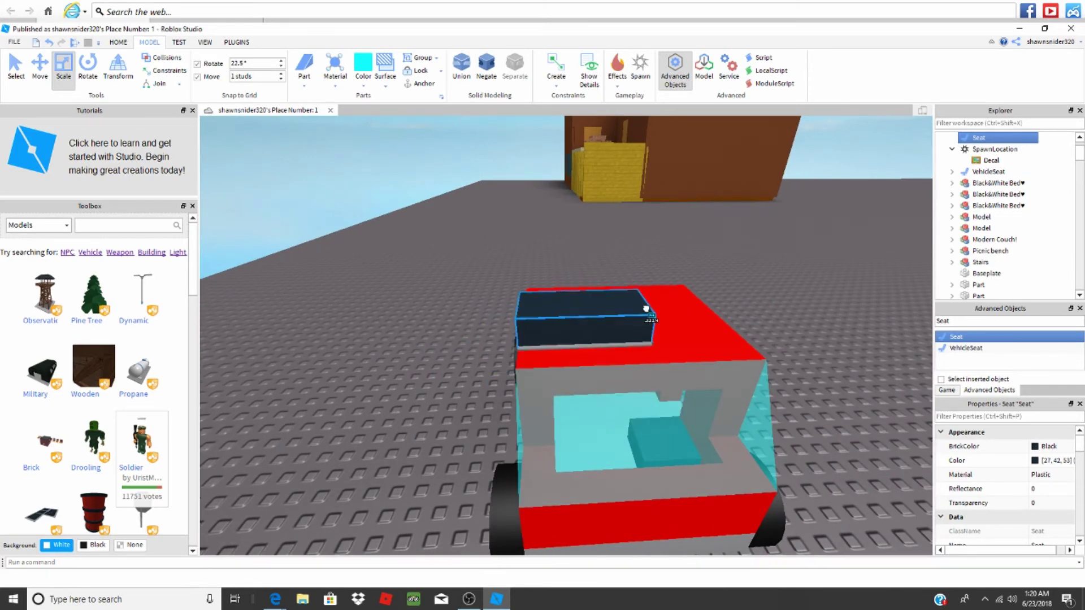
{"action": "key", "text": "ctrl+r"}
{"action": "scroll", "coordinate": [1038, 489], "scroll_direction": "down", "scroll_amount": 3}
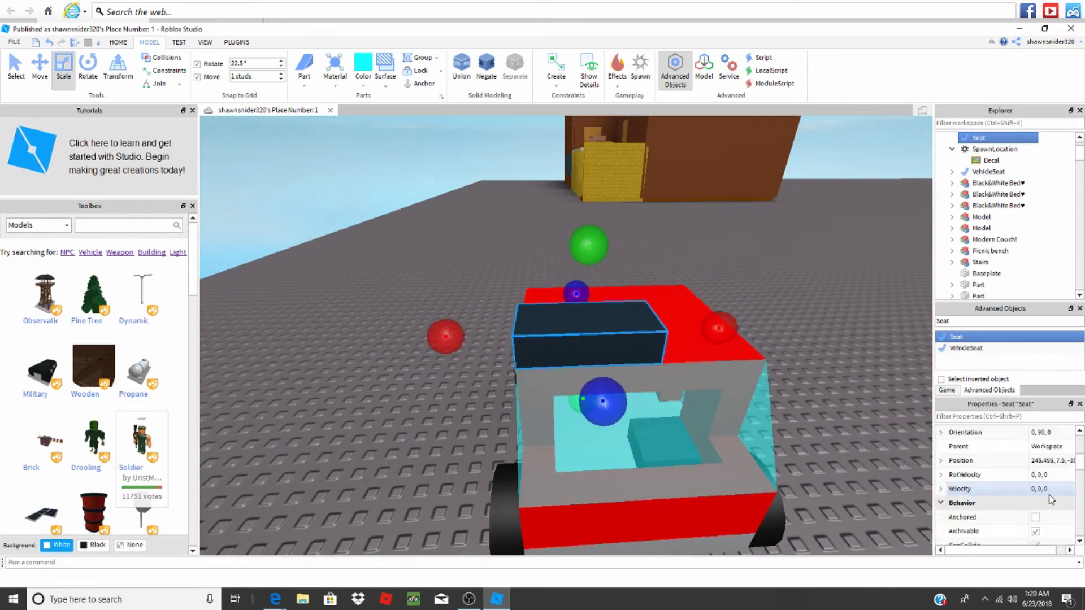
{"action": "scroll", "coordinate": [1056, 502], "scroll_direction": "down", "scroll_amount": 3}
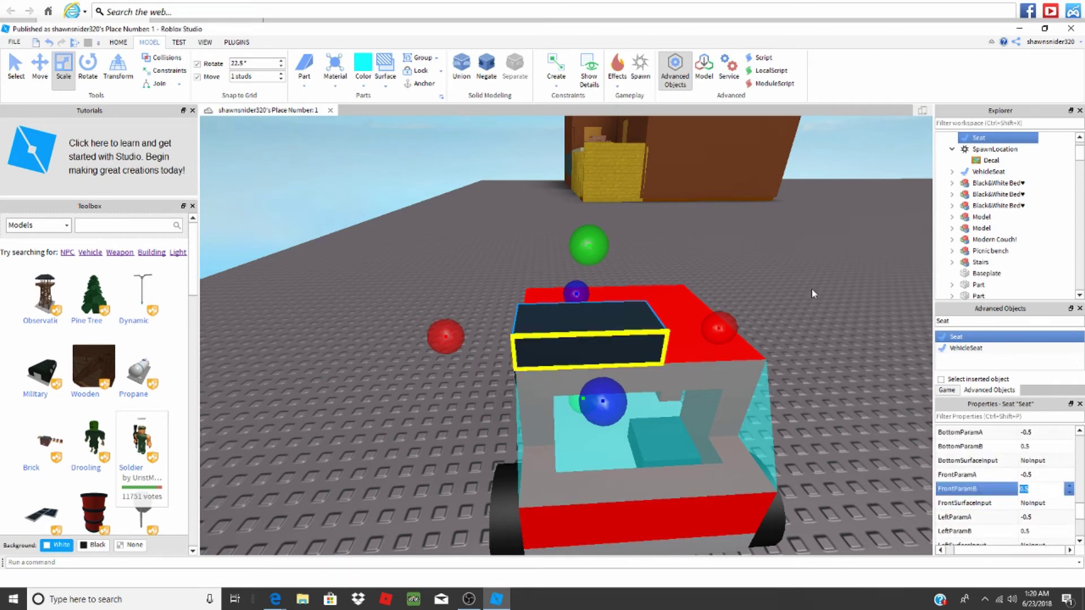
Step: Narrow the Seat from both its left and right sides with the Scale tool
{"action": "left_click", "coordinate": [562, 340]}
{"action": "left_click_drag", "start_coordinate": [464, 342], "coordinate": [501, 340]}
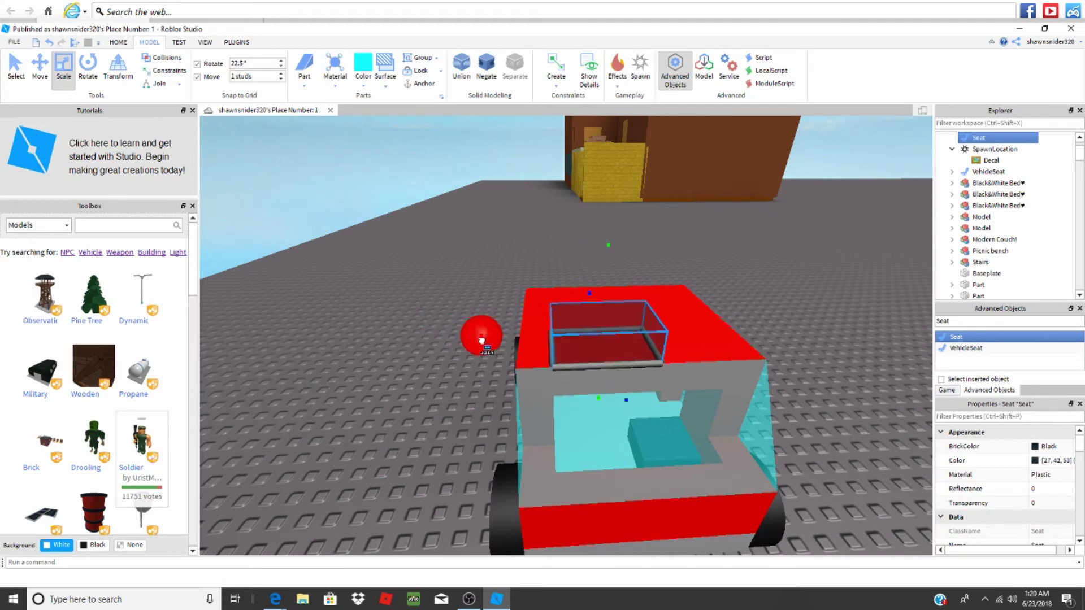
{"action": "left_click_drag", "start_coordinate": [735, 340], "coordinate": [577, 342]}
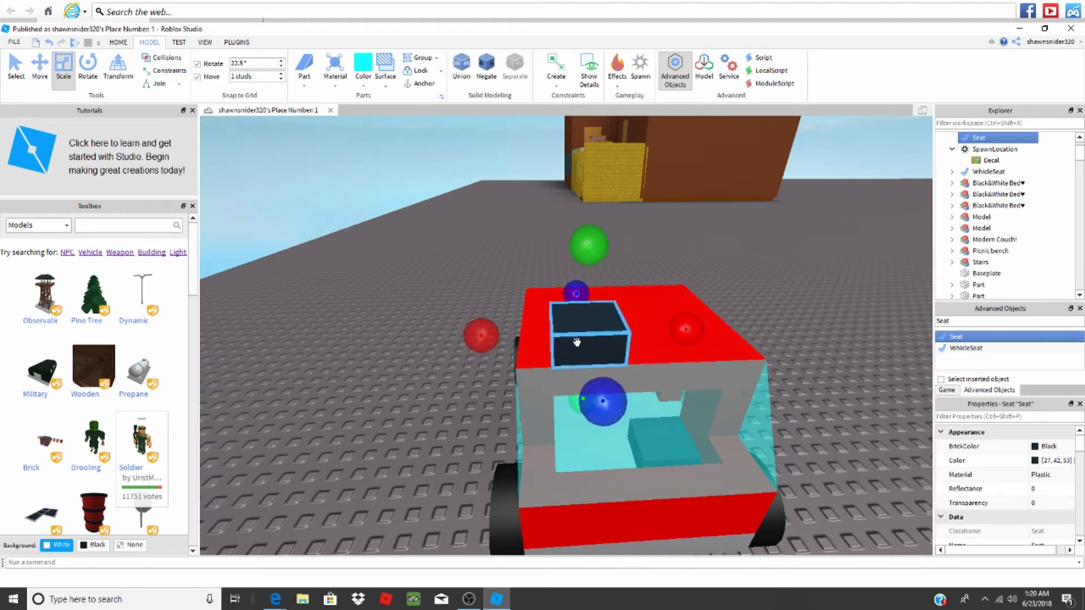
Step: Lower the Seat into the cabin beside the driver's seat, then start a play test
{"action": "left_click", "coordinate": [551, 424], "text": "ctrl"}
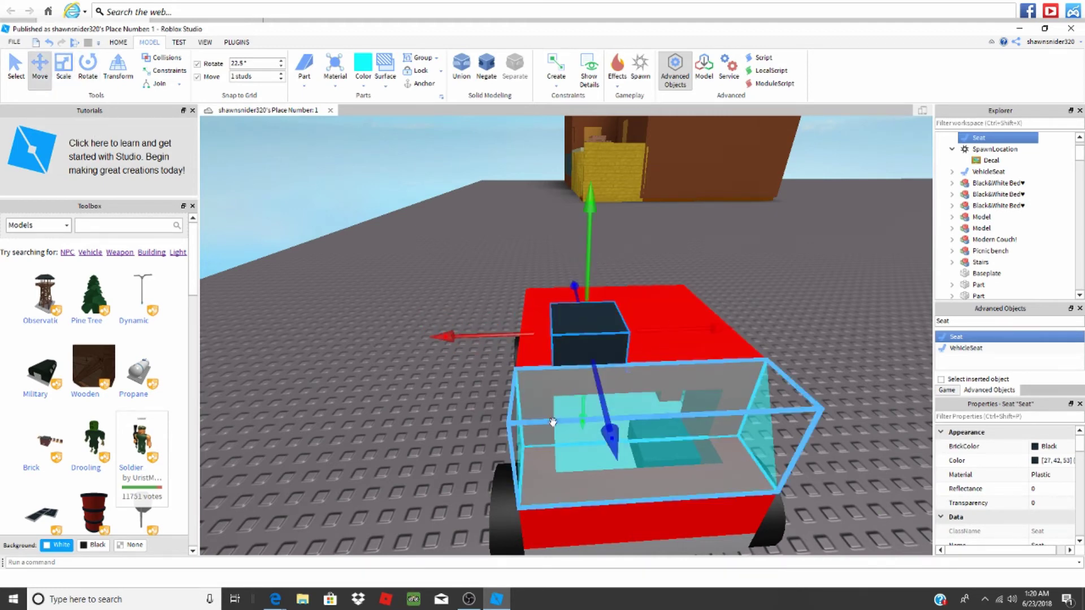
{"action": "right_click_drag", "start_coordinate": [552, 424], "coordinate": [675, 339]}
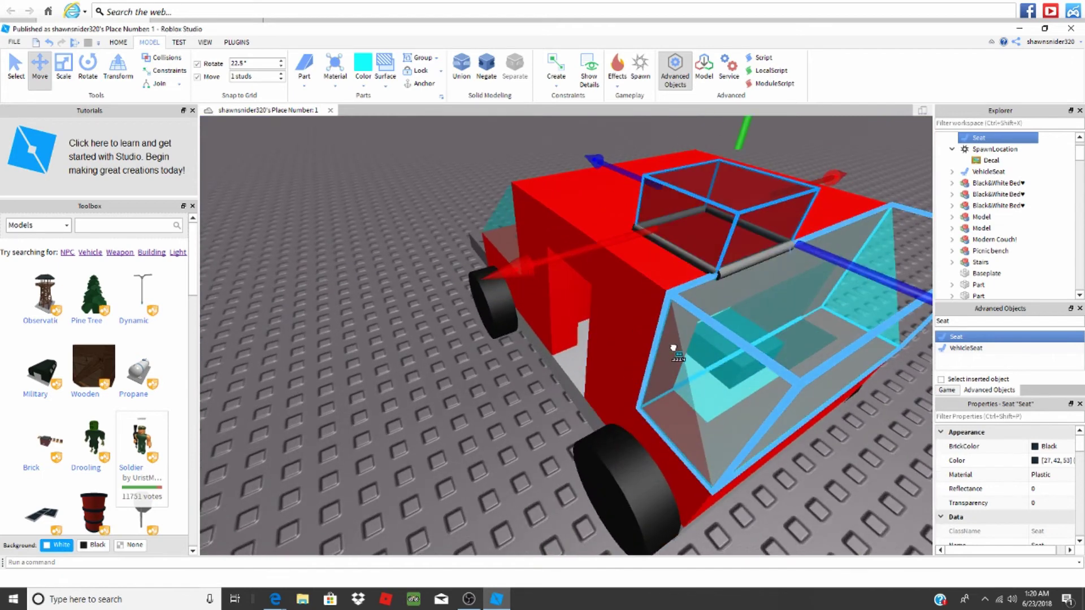
{"action": "left_click_drag", "start_coordinate": [676, 339], "coordinate": [638, 433]}
{"action": "mouse_move", "coordinate": [638, 432]}
{"action": "right_mouse_down"}
{"action": "mouse_move", "coordinate": [519, 429]}
{"action": "mouse_move", "coordinate": [666, 424]}
{"action": "right_mouse_up"}
{"action": "scroll", "coordinate": [519, 429], "scroll_direction": "up", "scroll_amount": 5}
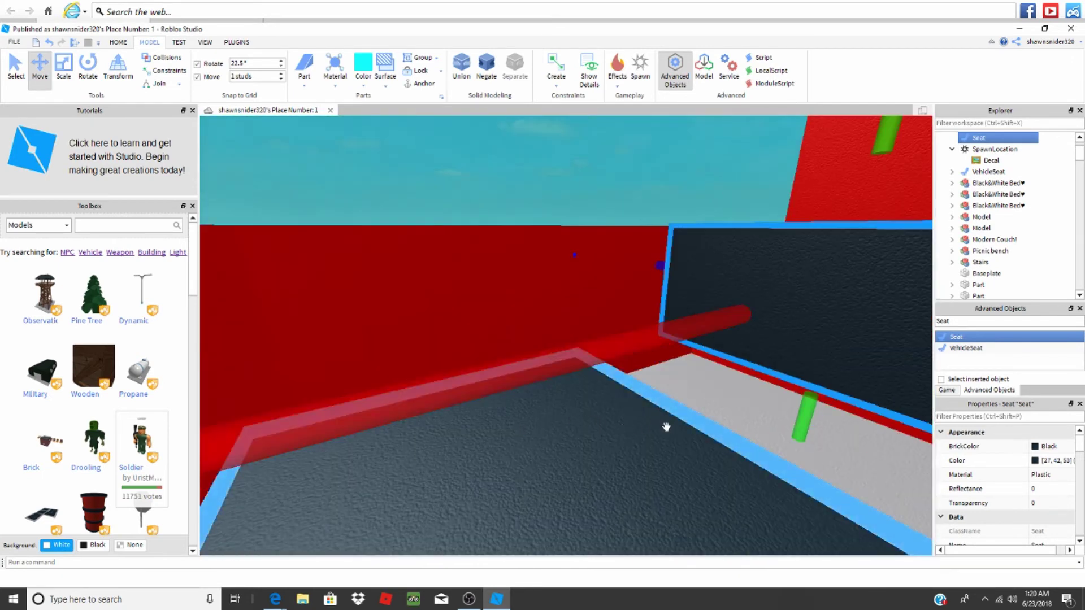
{"action": "scroll", "coordinate": [602, 396], "scroll_direction": "up", "scroll_amount": 3}
{"action": "scroll", "coordinate": [603, 396], "scroll_direction": "down", "scroll_amount": 4}
{"action": "scroll", "coordinate": [594, 413], "scroll_direction": "up", "scroll_amount": 3}
{"action": "right_click_drag", "start_coordinate": [594, 412], "coordinate": [465, 416]}
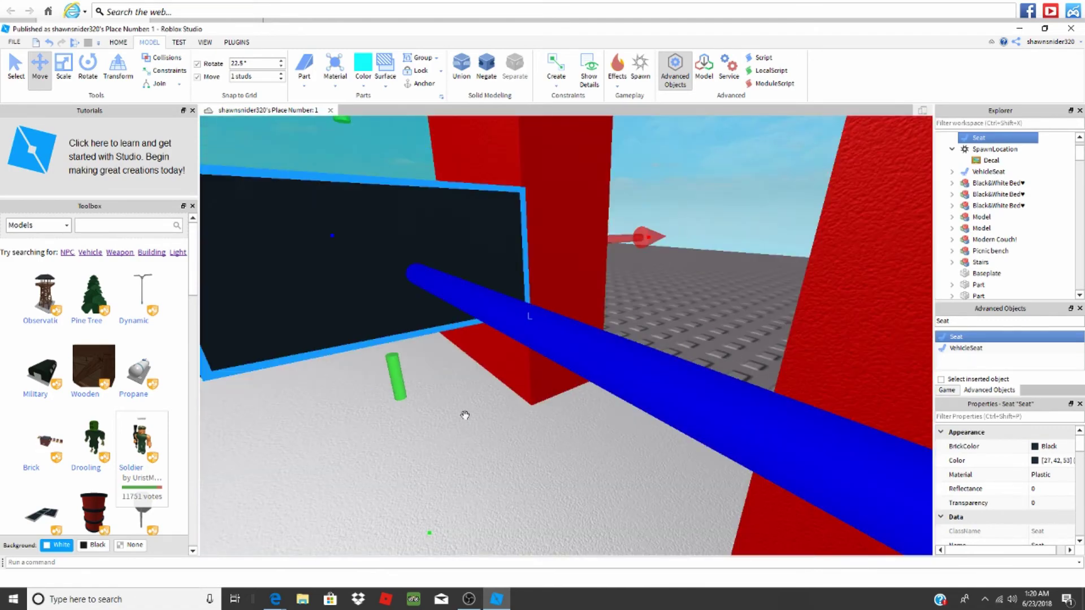
{"action": "scroll", "coordinate": [391, 399], "scroll_direction": "up", "scroll_amount": 2}
{"action": "right_click_drag", "start_coordinate": [402, 447], "coordinate": [413, 455]}
{"action": "scroll", "coordinate": [484, 395], "scroll_direction": "down", "scroll_amount": 3}
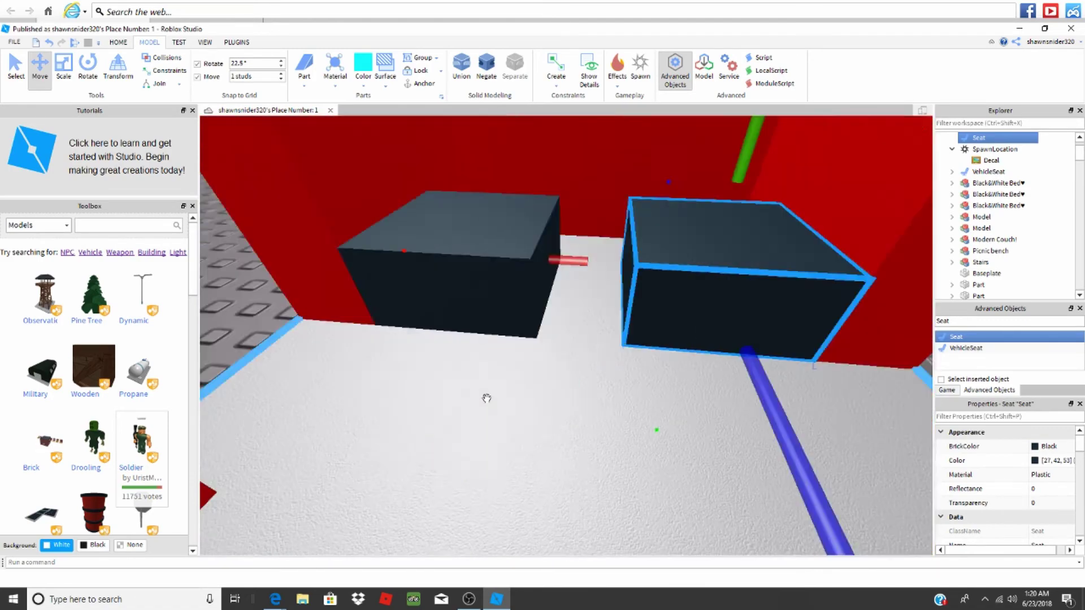
{"action": "right_click_drag", "start_coordinate": [484, 395], "coordinate": [487, 395]}
{"action": "scroll", "coordinate": [487, 395], "scroll_direction": "down", "scroll_amount": 5}
{"action": "scroll", "coordinate": [498, 416], "scroll_direction": "down", "scroll_amount": 3}
{"action": "left_click", "coordinate": [497, 415]}
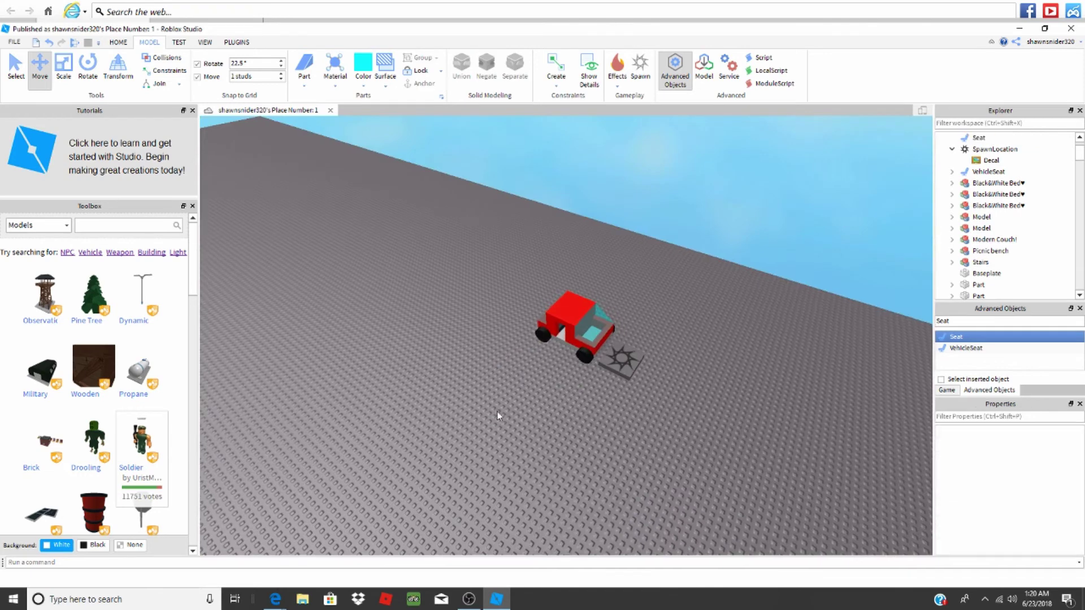
{"action": "key", "text": "a"}
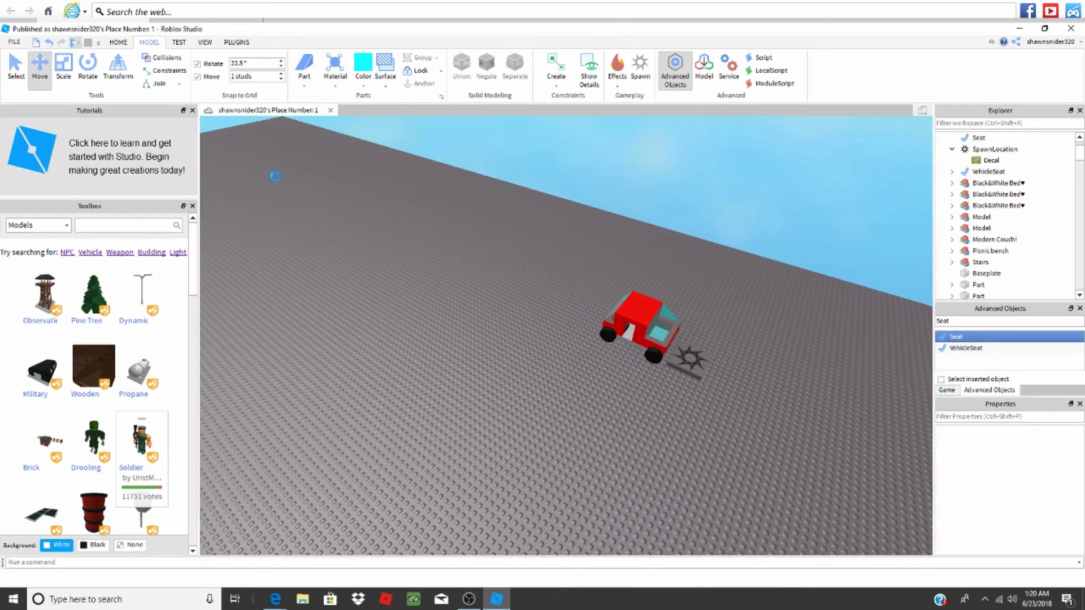
{"action": "key", "text": "F5"}
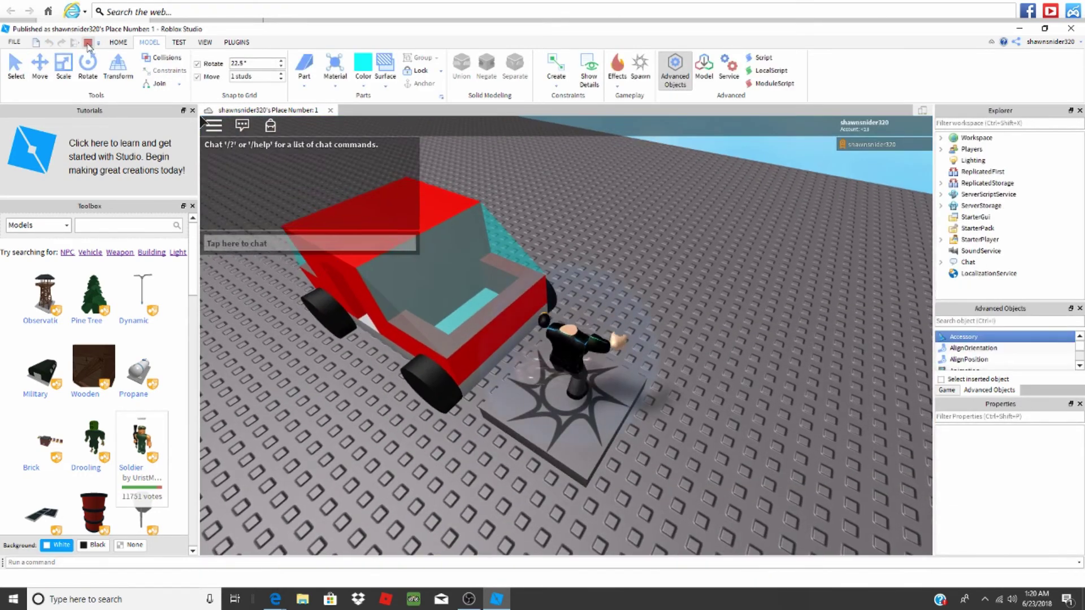
Step: End the test and select the passenger seat; apply a hinge surface joint, then undo it
{"action": "key", "text": "shift+F5"}
{"action": "scroll", "coordinate": [669, 356], "scroll_direction": "up", "scroll_amount": 2}
{"action": "scroll", "coordinate": [668, 356], "scroll_direction": "up", "scroll_amount": 5}
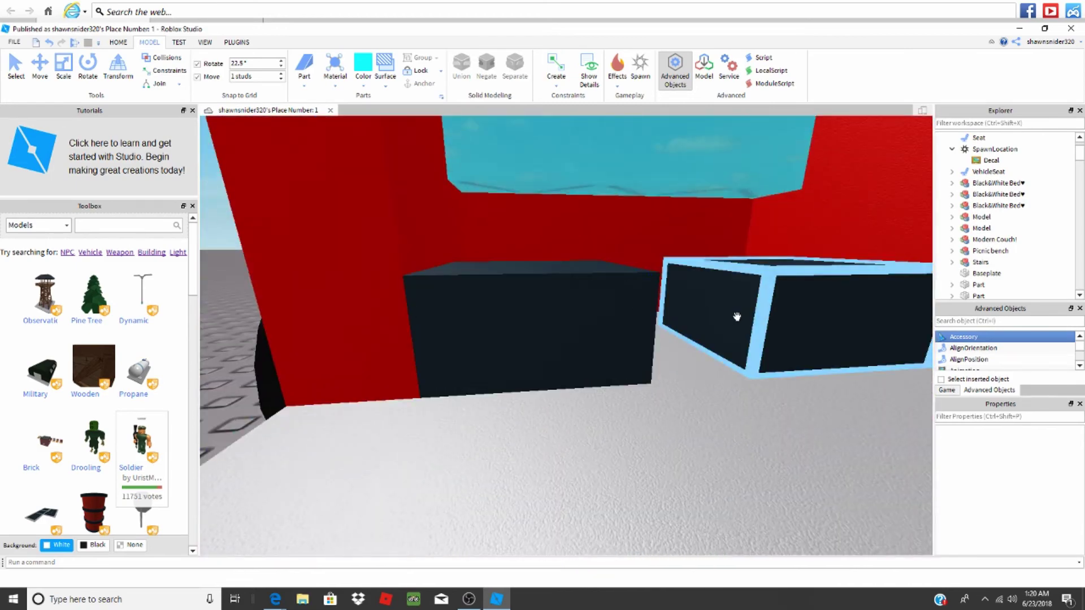
{"action": "left_click", "coordinate": [737, 317]}
{"action": "key", "text": "ctrl+2"}
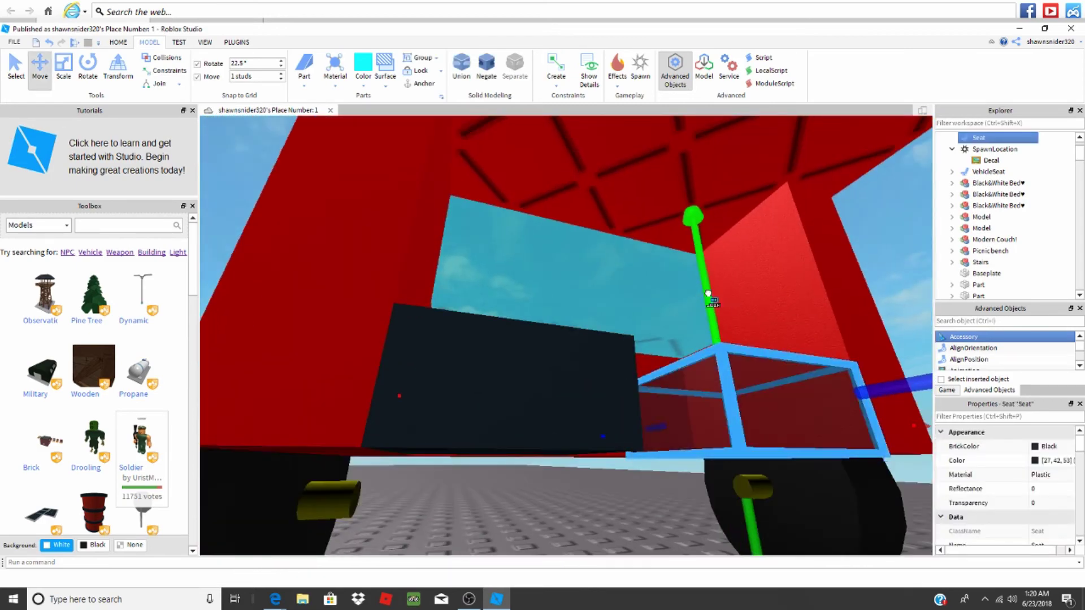
{"action": "mouse_move", "coordinate": [727, 303]}
{"action": "right_mouse_down"}
{"action": "mouse_move", "coordinate": [673, 243]}
{"action": "mouse_move", "coordinate": [676, 284]}
{"action": "right_mouse_up"}
{"action": "scroll", "coordinate": [676, 284], "scroll_direction": "down", "scroll_amount": 4}
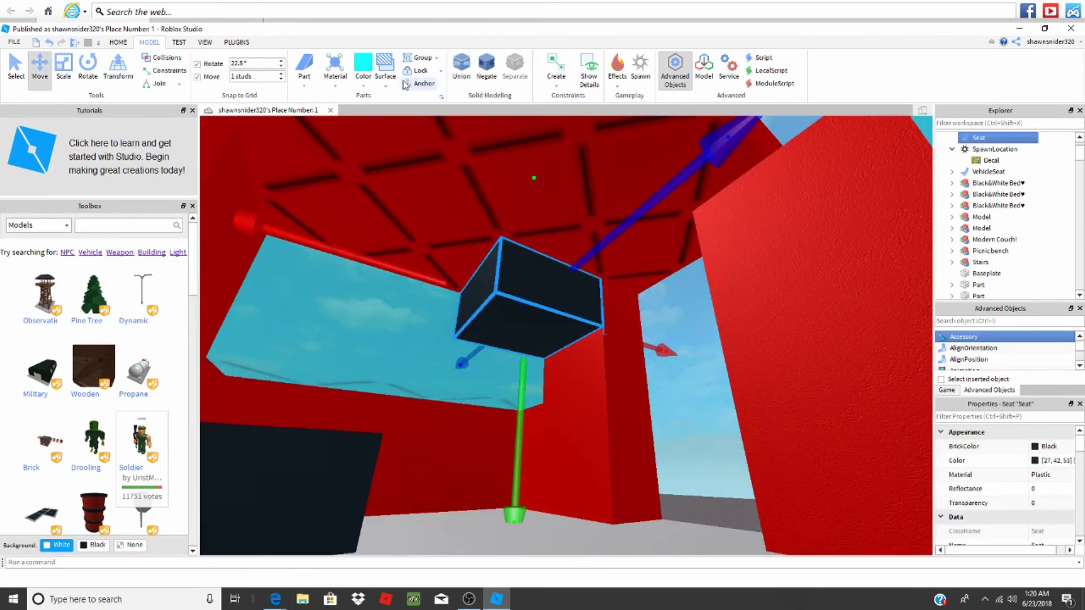
{"action": "left_click", "coordinate": [386, 74]}
{"action": "left_click", "coordinate": [424, 186]}
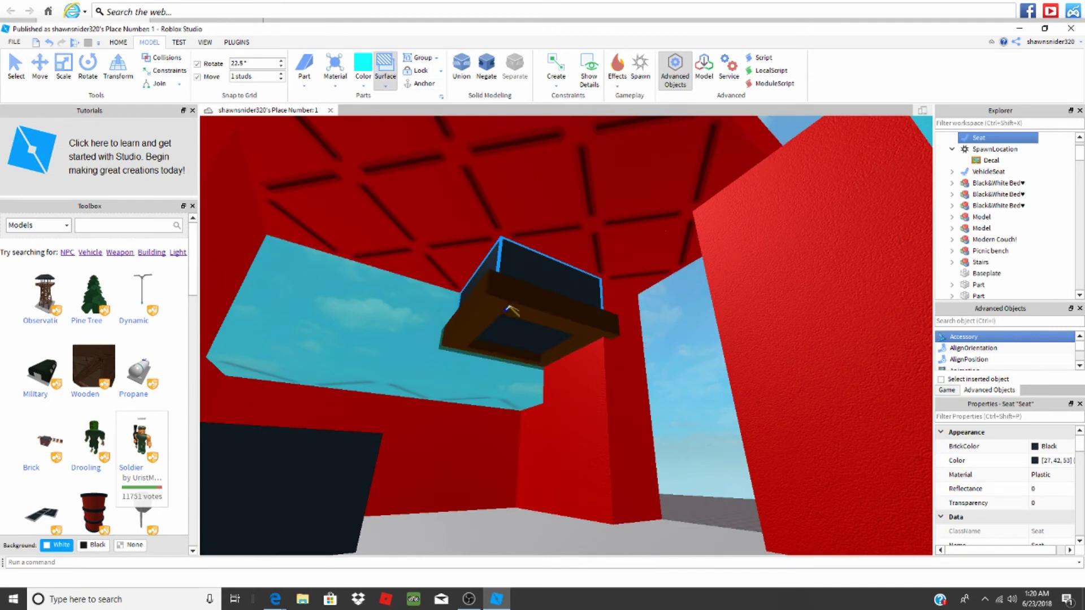
{"action": "key", "text": "ctrl+z"}
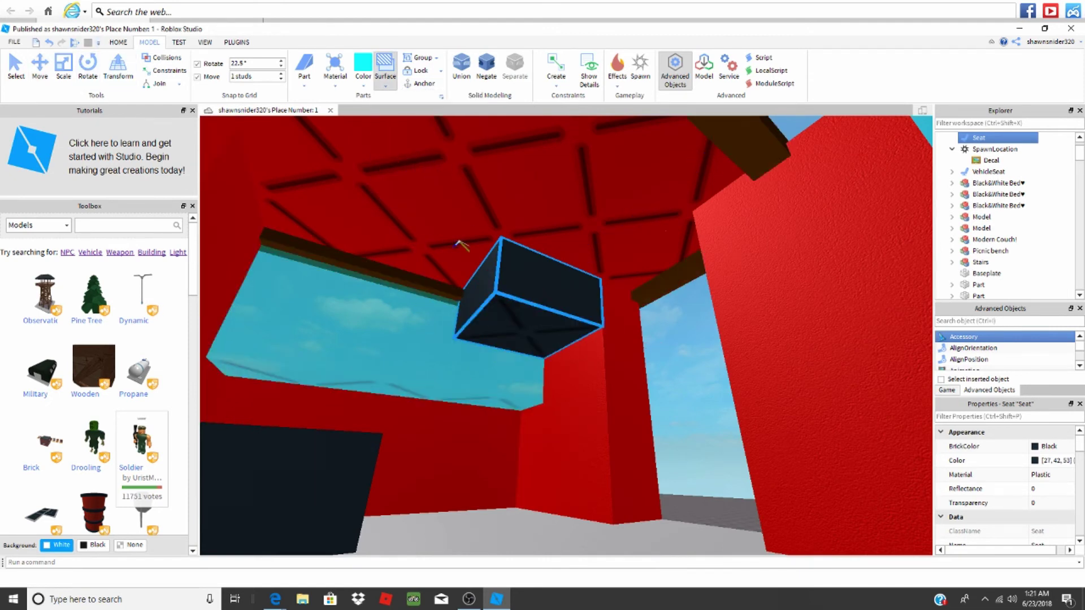
Step: Drag the Seat down into the cabin with the Move tool and start a play test
{"action": "left_click", "coordinate": [56, 68]}
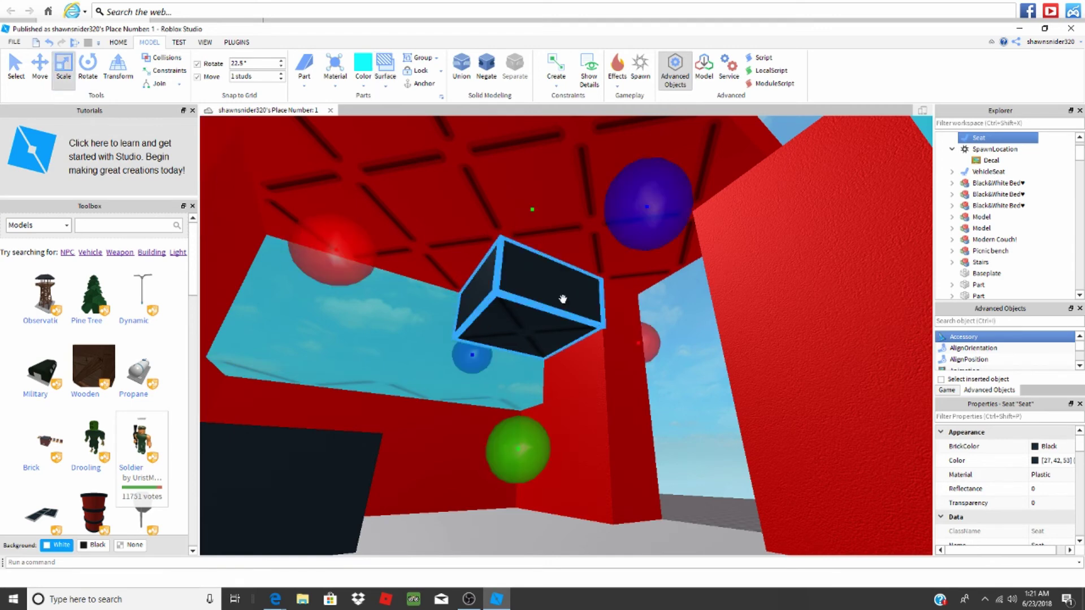
{"action": "left_click", "coordinate": [37, 83]}
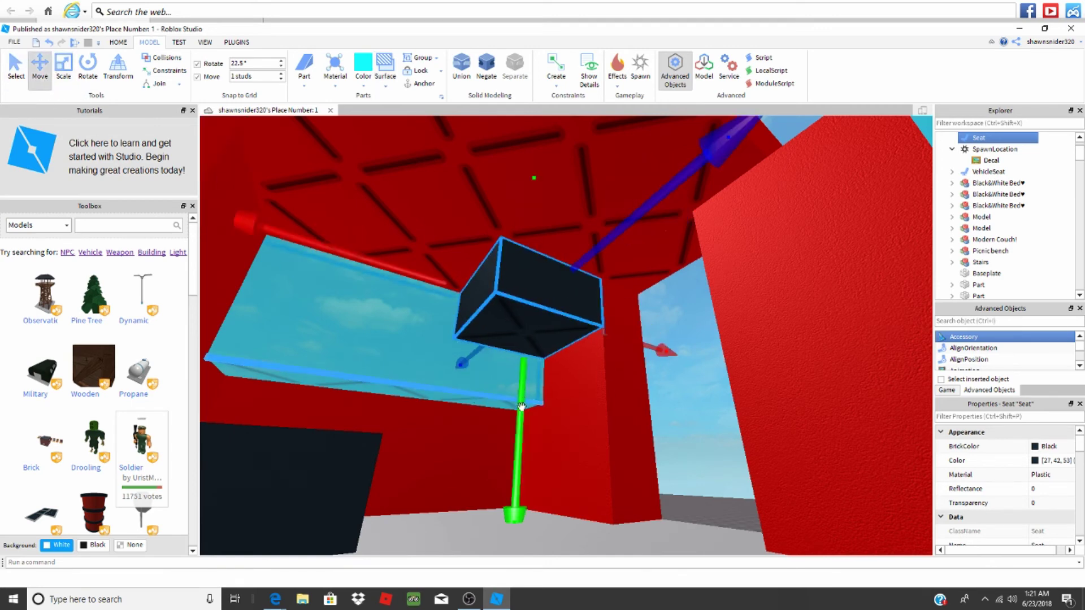
{"action": "left_click_drag", "start_coordinate": [522, 407], "coordinate": [502, 581]}
{"action": "right_click_drag", "start_coordinate": [539, 496], "coordinate": [538, 467]}
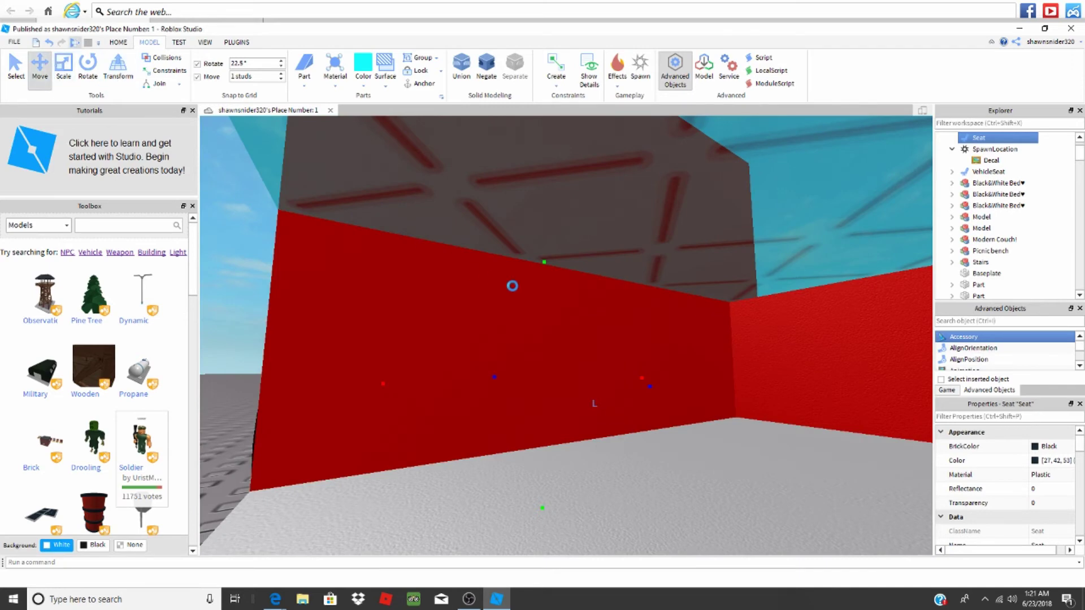
{"action": "key", "text": "F5"}
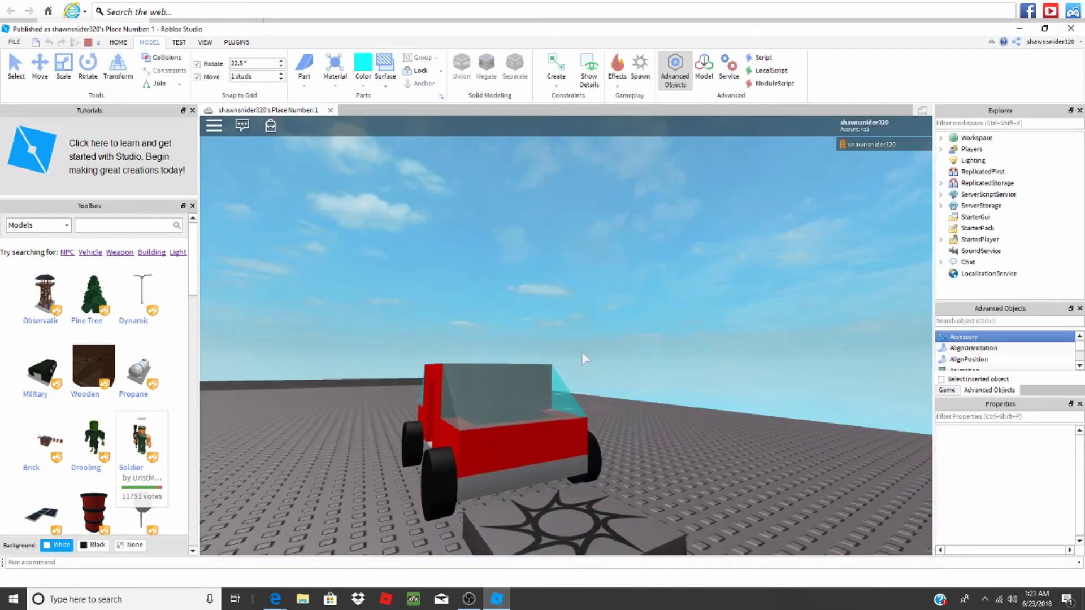
{"action": "key", "text": "w"}
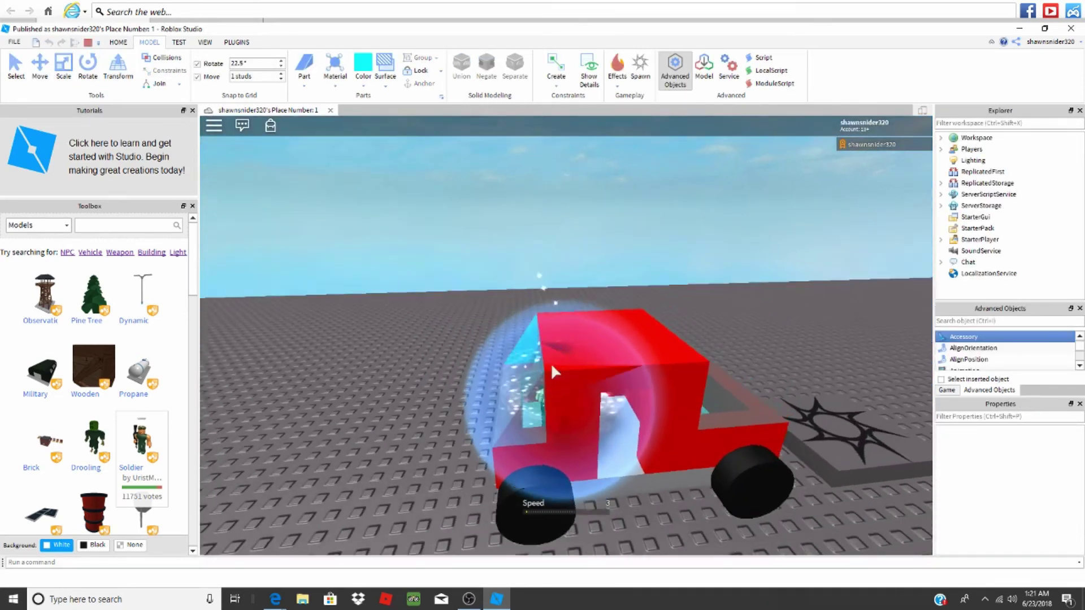
{"action": "key", "text": "space"}
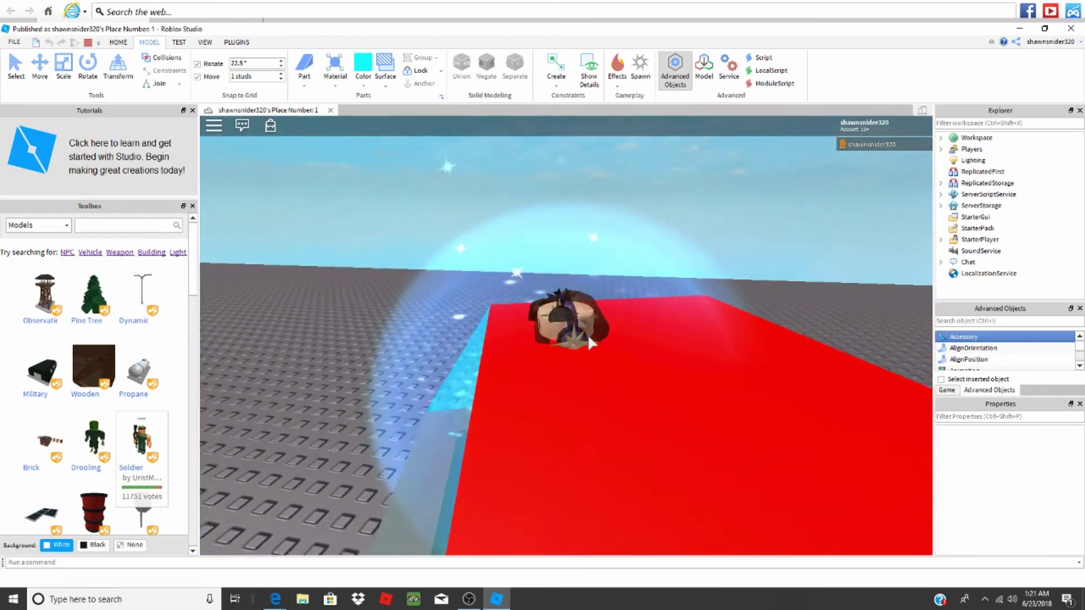
{"action": "key", "text": "w"}
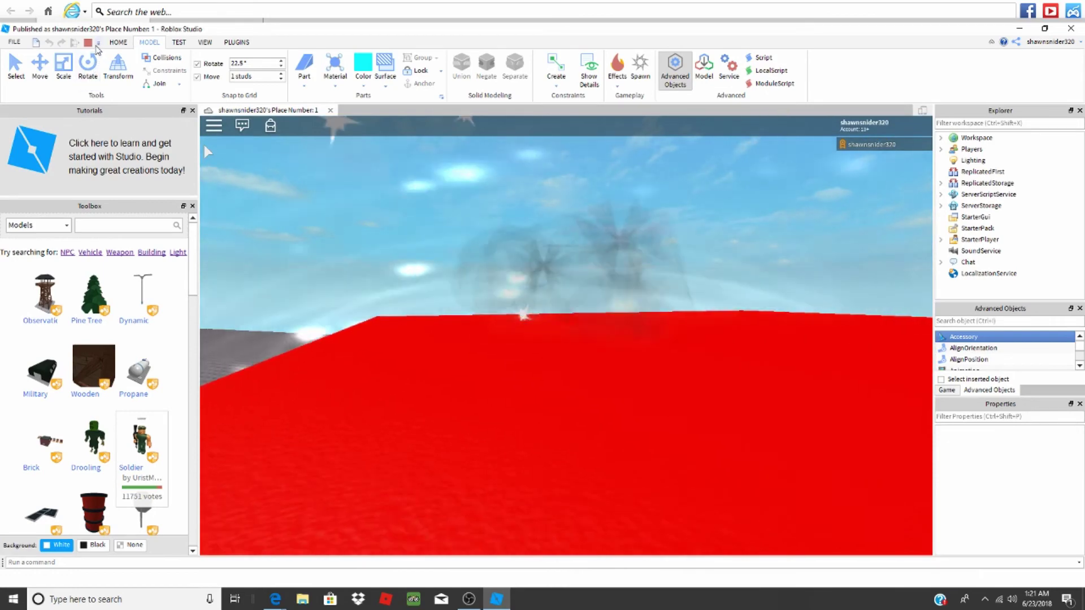
{"action": "key", "text": "shift+F5"}
Step: Select the roof part, turn off its CanCollide, and start a play test
{"action": "right_click_drag", "start_coordinate": [474, 348], "coordinate": [594, 347]}
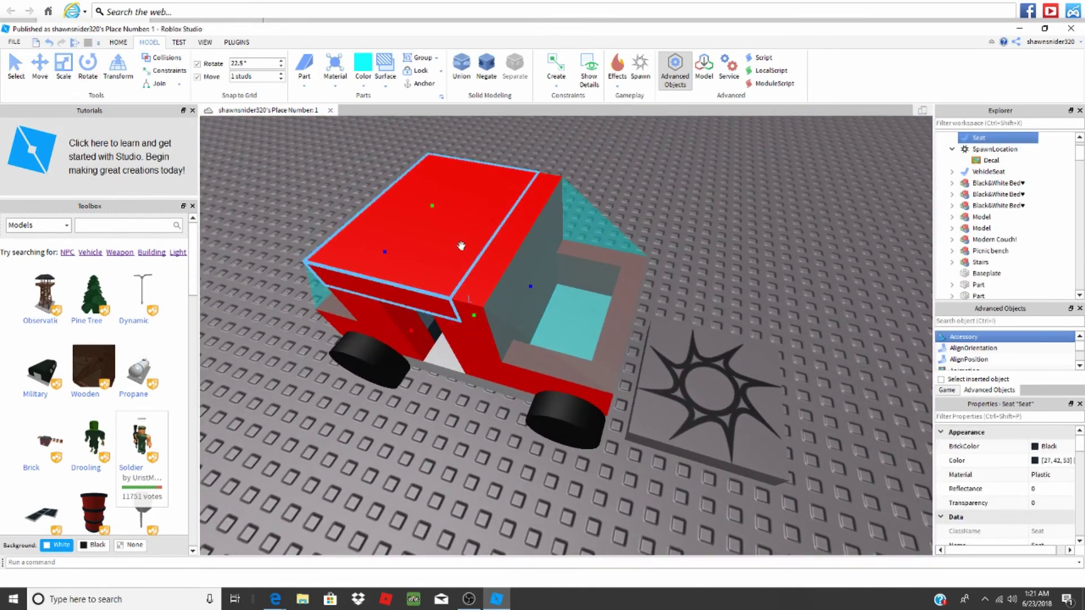
{"action": "left_click", "coordinate": [619, 339]}
{"action": "key", "text": "ctrl+2"}
{"action": "scroll", "coordinate": [1043, 494], "scroll_direction": "down", "scroll_amount": 1}
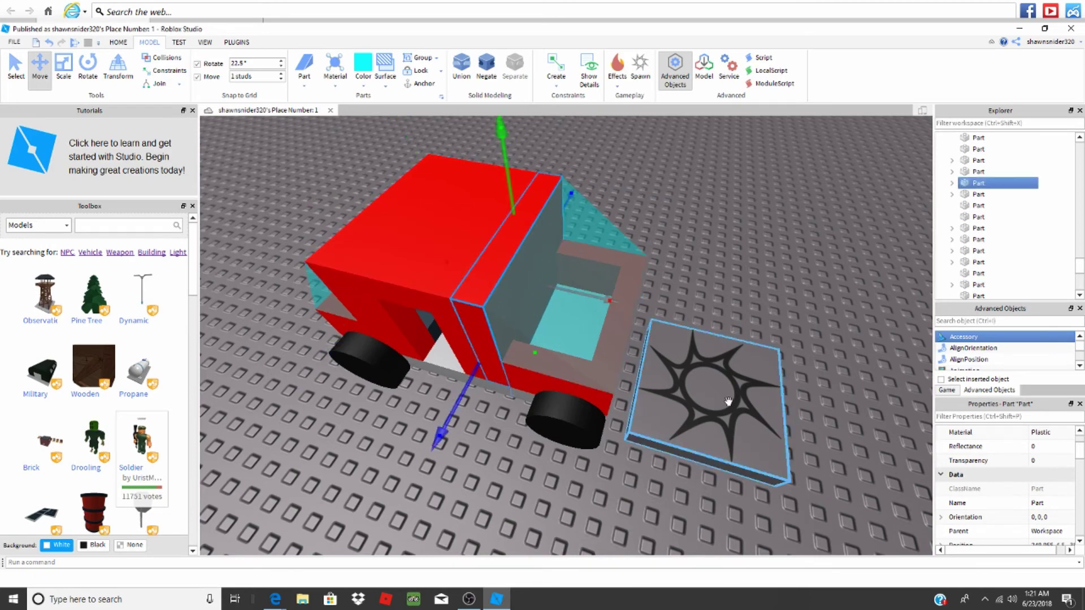
{"action": "scroll", "coordinate": [441, 259], "scroll_direction": "up", "scroll_amount": 3}
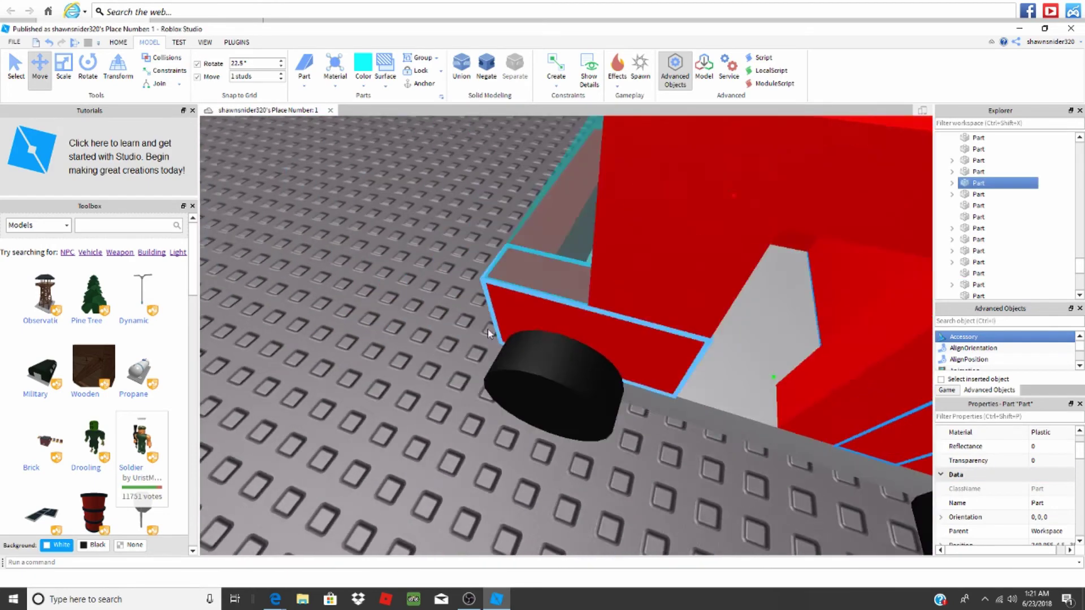
{"action": "right_click_drag", "start_coordinate": [488, 329], "coordinate": [462, 268]}
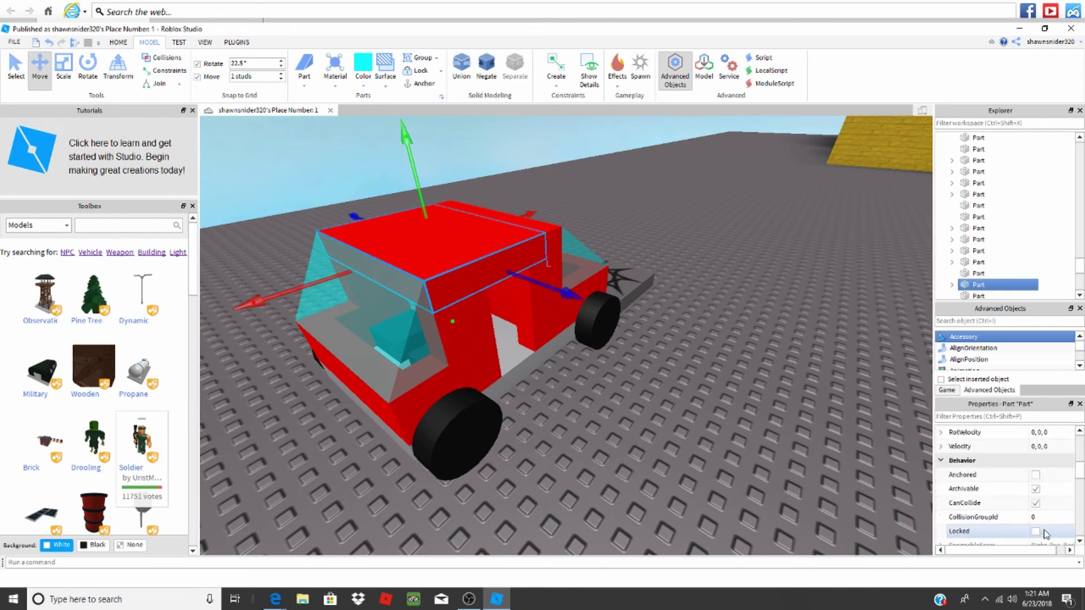
{"action": "left_click", "coordinate": [1035, 462]}
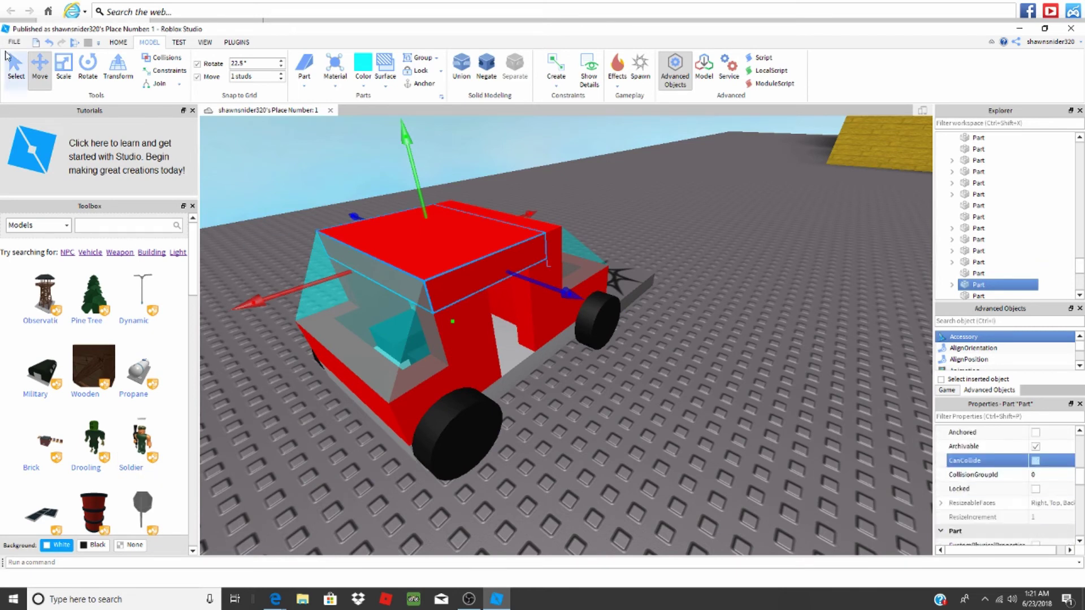
{"action": "left_click", "coordinate": [75, 41]}
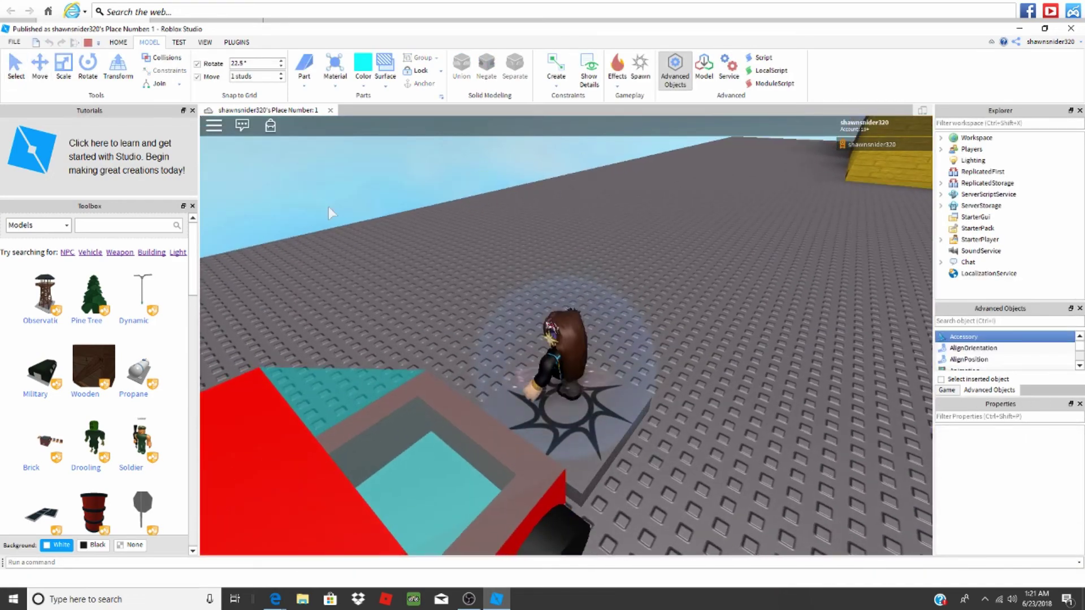
Step: Sit in the car, drive it toward the brown building, and jump out
{"action": "key", "text": "s"}
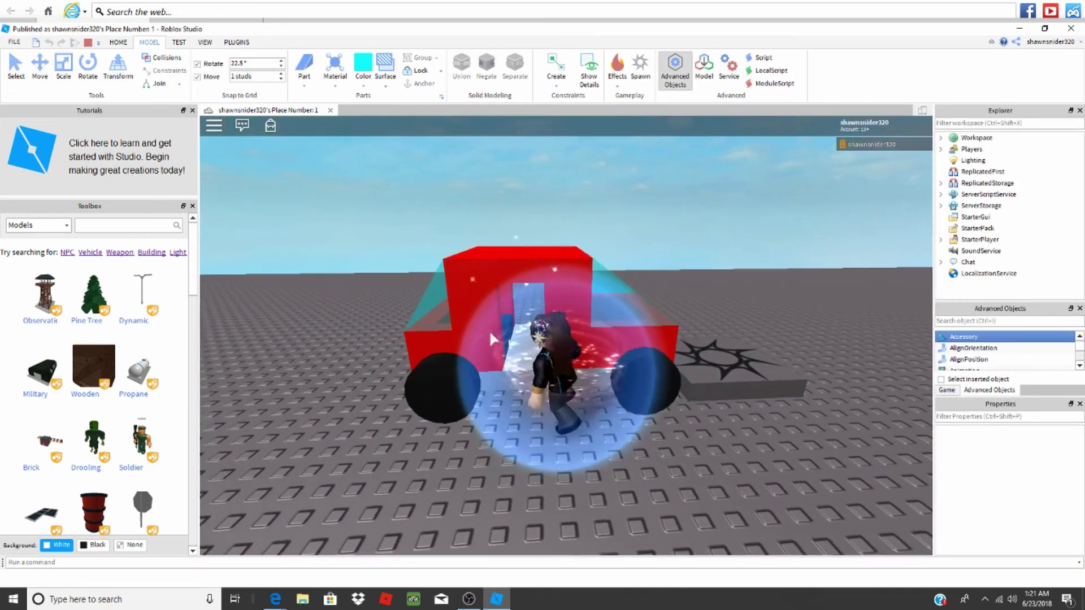
{"action": "key", "text": "a"}
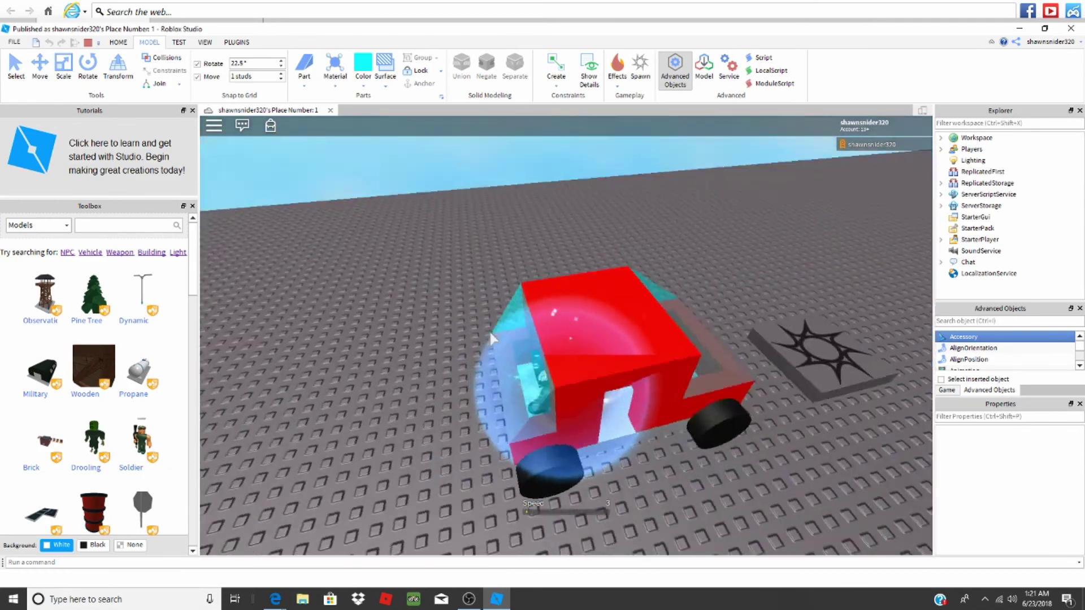
{"action": "key", "text": "w"}
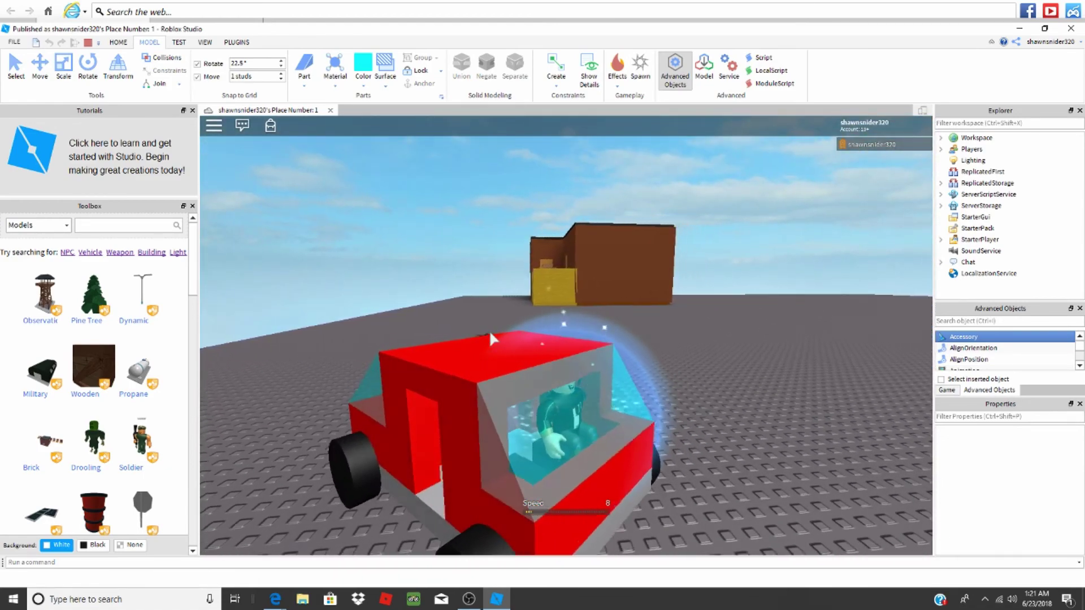
{"action": "key", "text": "space"}
Step: Get back in, drive off and back, jump out, and stop the play test
{"action": "key", "text": "w"}
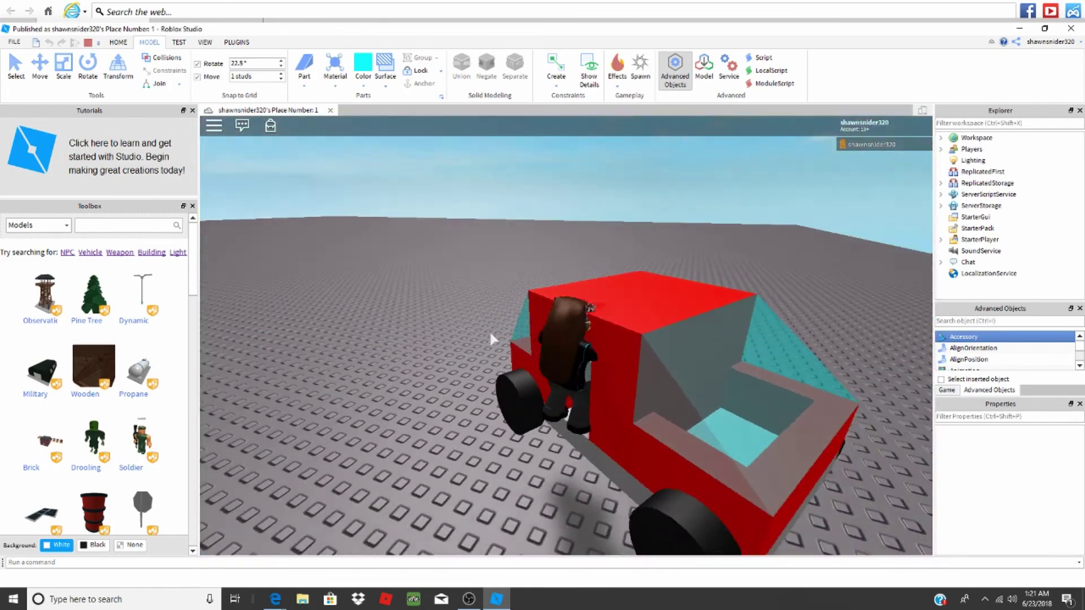
{"action": "key", "text": "w"}
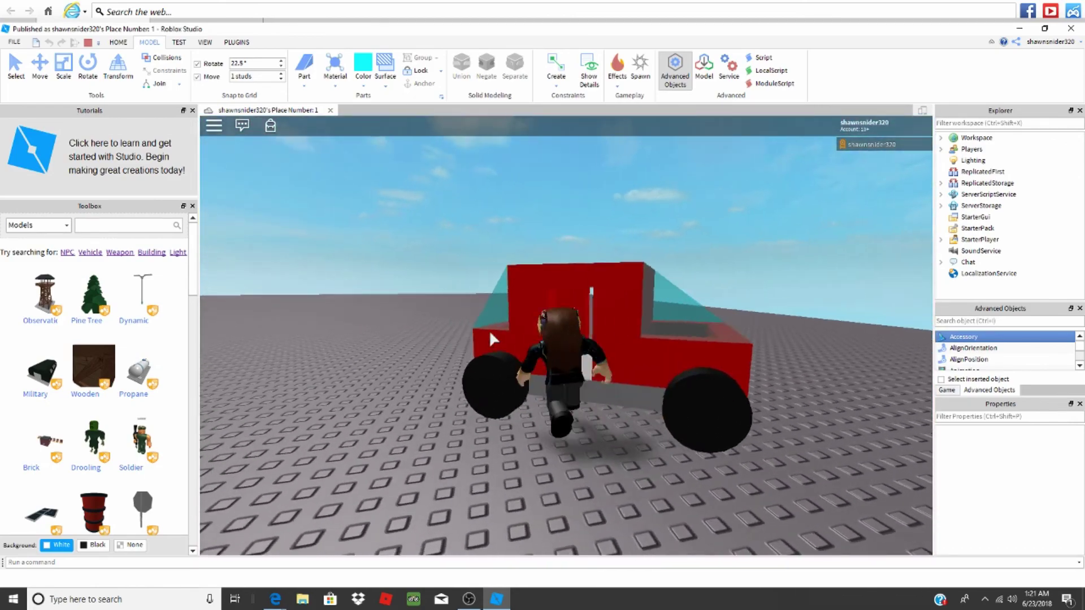
{"action": "key", "text": "w"}
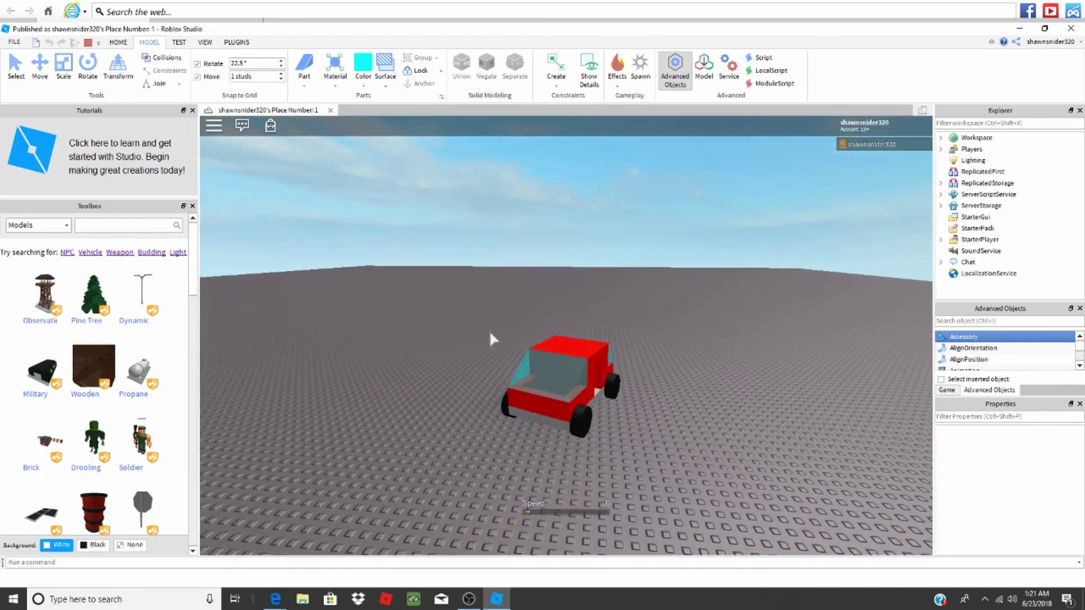
{"action": "key", "text": "w"}
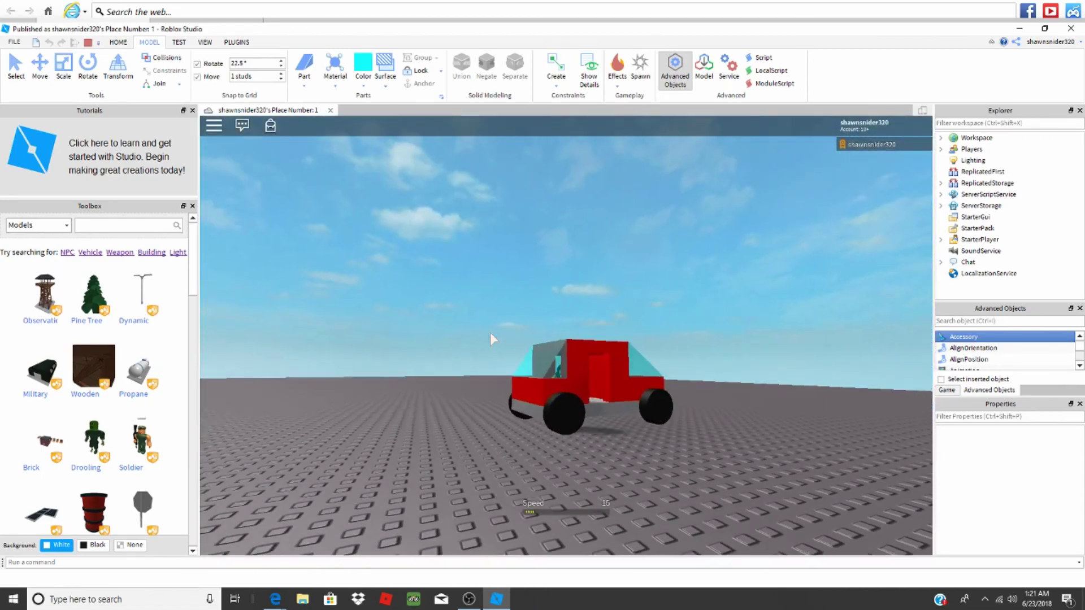
{"action": "key", "text": "s"}
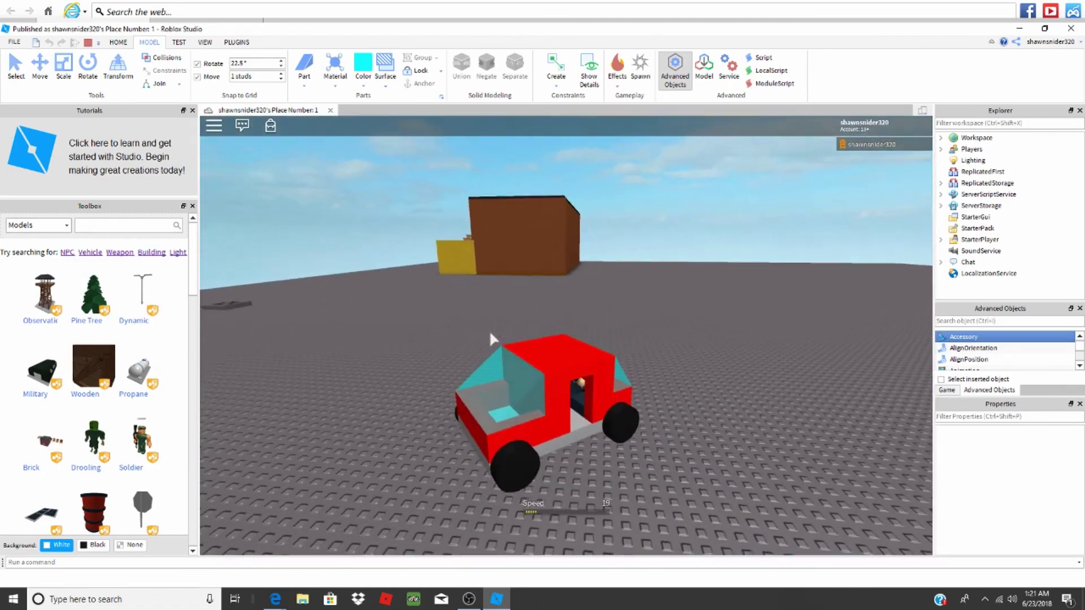
{"action": "key", "text": "space"}
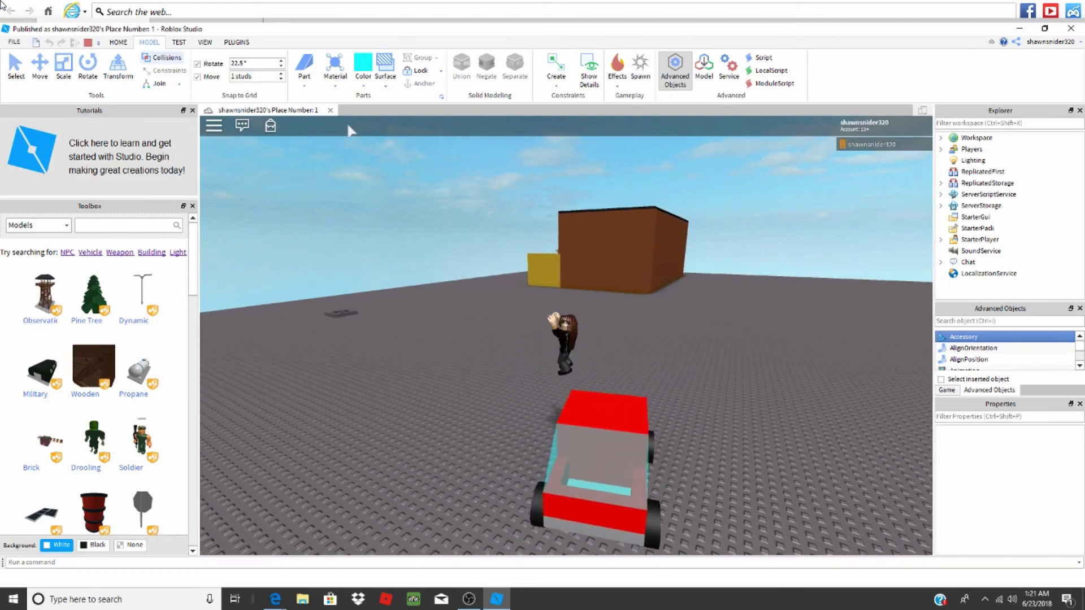
{"action": "left_click", "coordinate": [99, 43]}
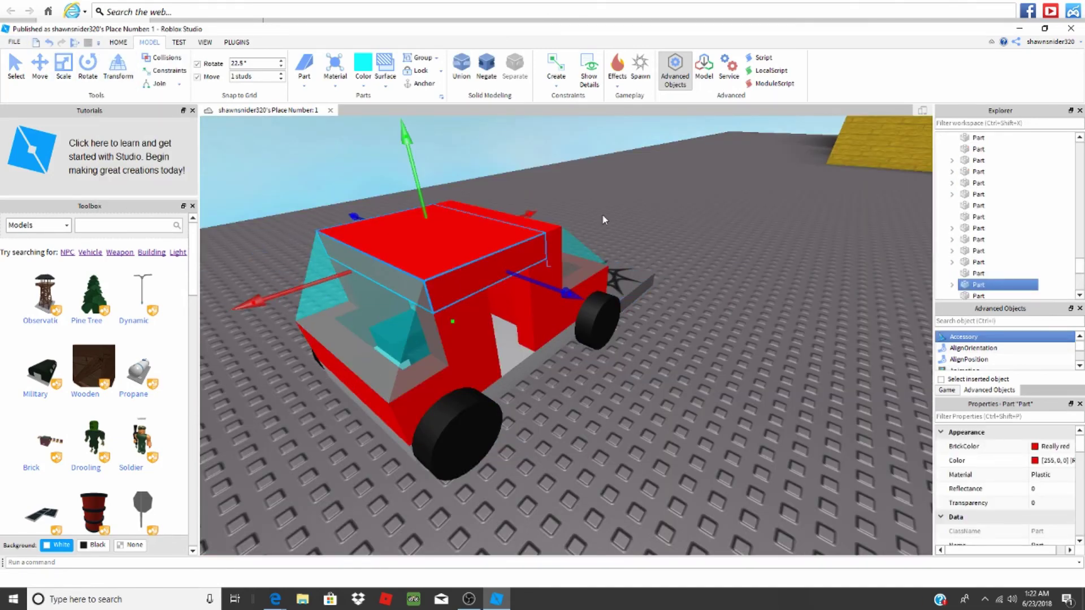
Step: Box-select every car part and group them with Ctrl+G into the Cartutorial model
{"action": "left_click_drag", "start_coordinate": [602, 215], "coordinate": [577, 206]}
{"action": "left_click_drag", "start_coordinate": [469, 276], "coordinate": [436, 243]}
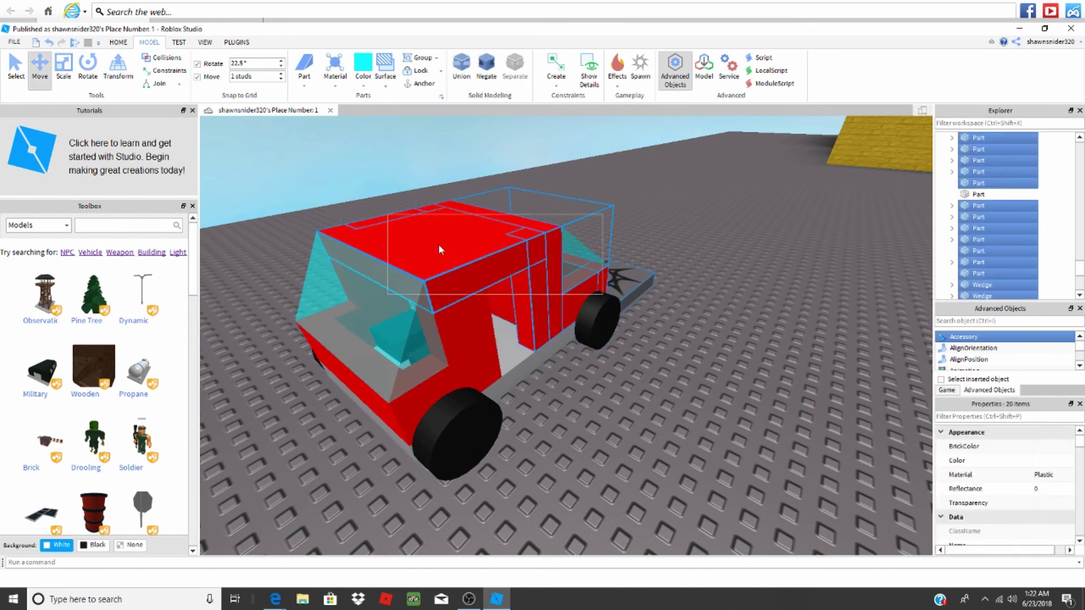
{"action": "left_click", "coordinate": [774, 311]}
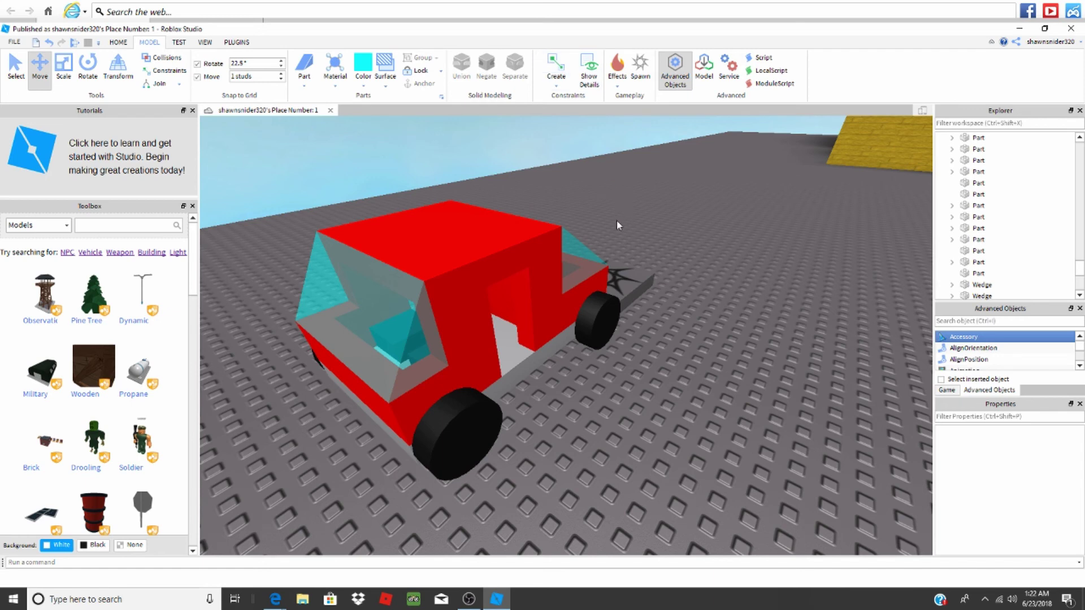
{"action": "right_click_drag", "start_coordinate": [616, 220], "coordinate": [676, 254]}
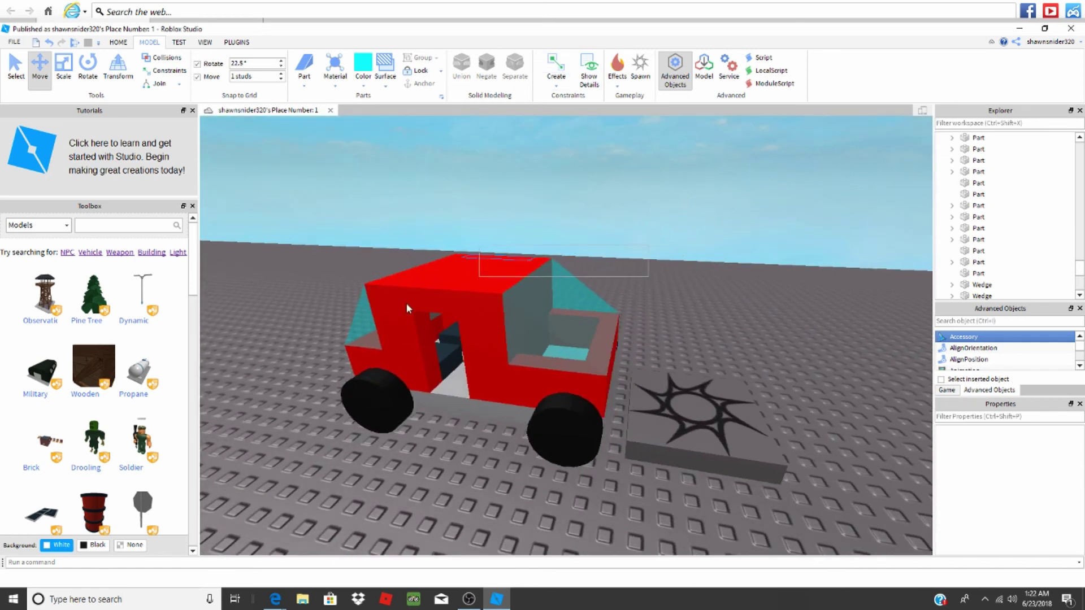
{"action": "mouse_move", "coordinate": [406, 309]}
{"action": "left_mouse_down"}
{"action": "mouse_move", "coordinate": [208, 433]}
{"action": "mouse_move", "coordinate": [191, 458]}
{"action": "left_mouse_up"}
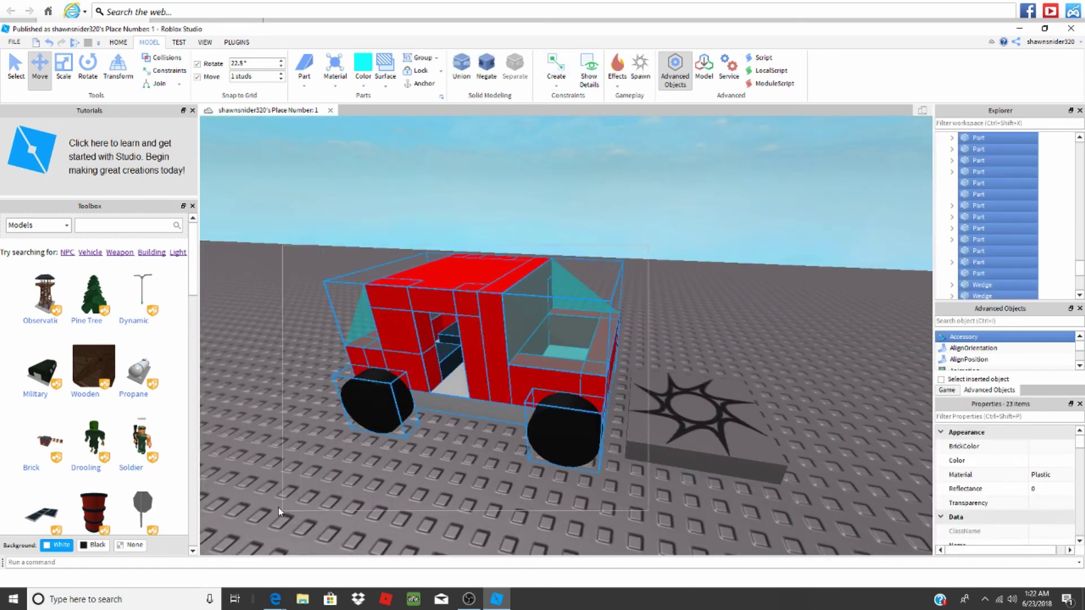
{"action": "left_click_drag", "start_coordinate": [278, 507], "coordinate": [278, 508]}
{"action": "key", "text": "ctrl+g"}
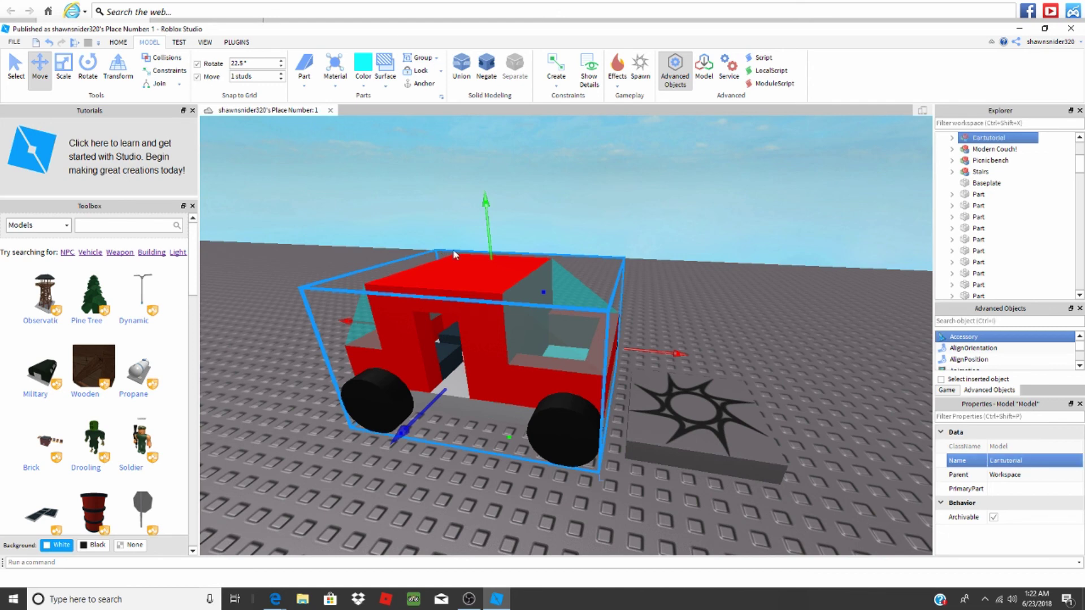
{"action": "scroll", "coordinate": [557, 366], "scroll_direction": "down", "scroll_amount": 3}
{"action": "scroll", "coordinate": [557, 367], "scroll_direction": "down", "scroll_amount": 2}
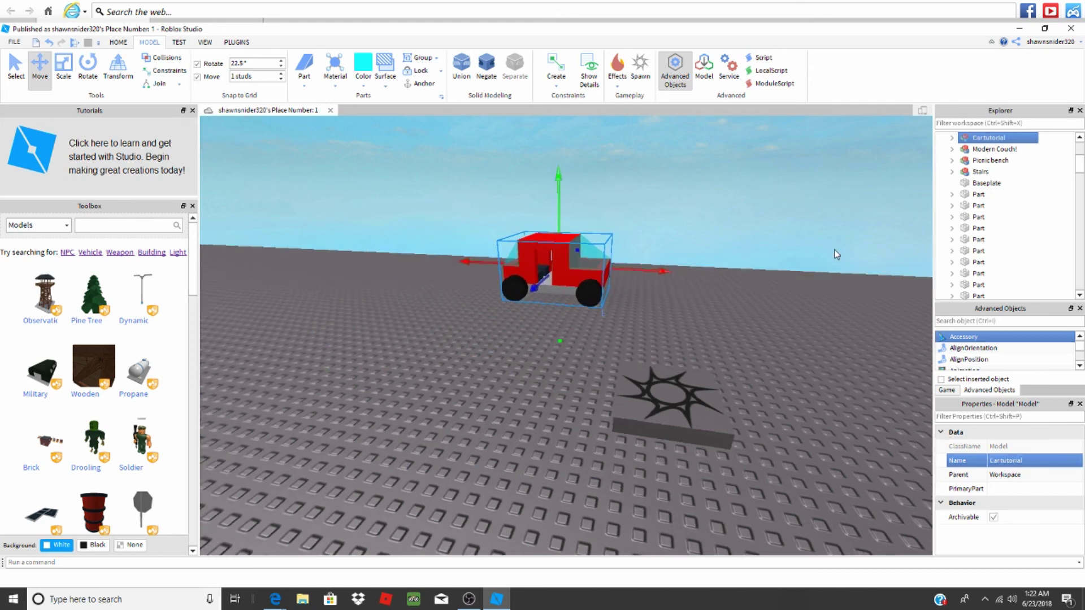
{"action": "left_click", "coordinate": [827, 337]}
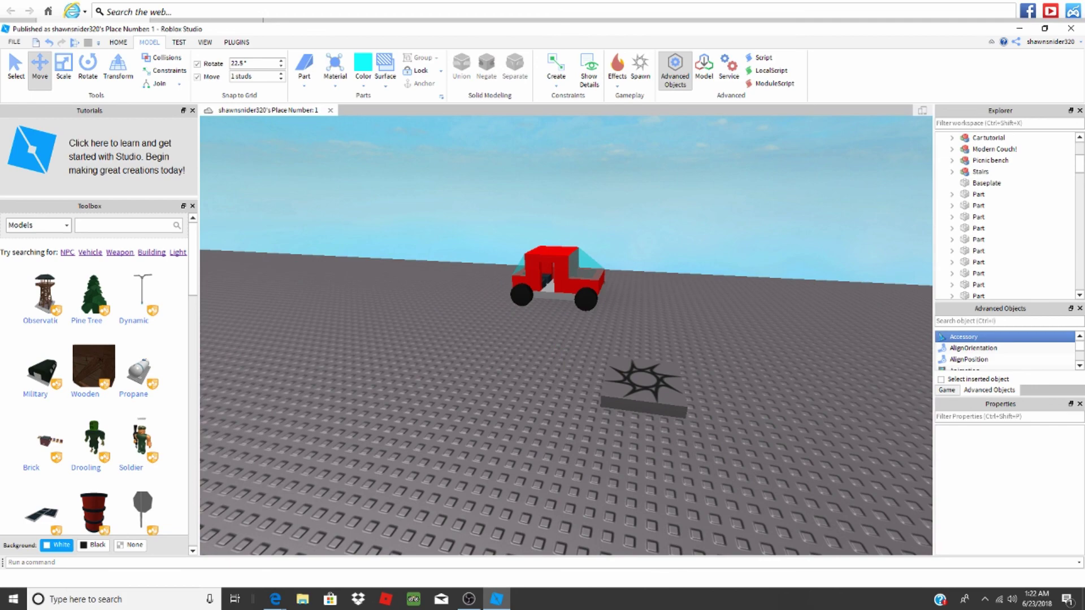